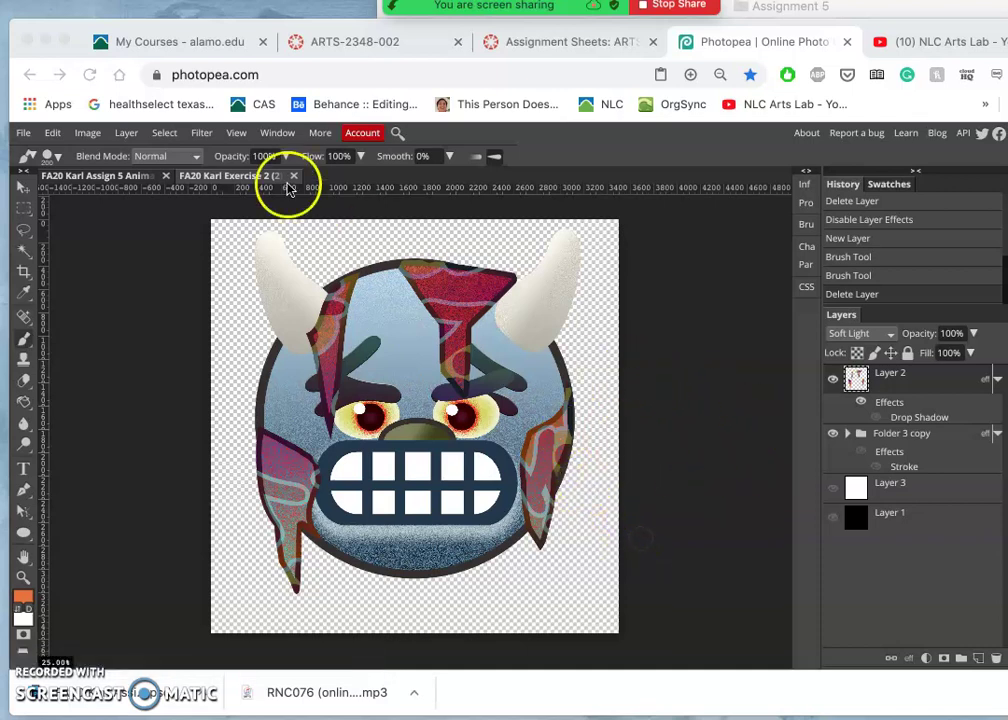
Hide the Exercise 2 image layer in Assign 5's group 6, then go back to Exercise 2
click(128, 178)
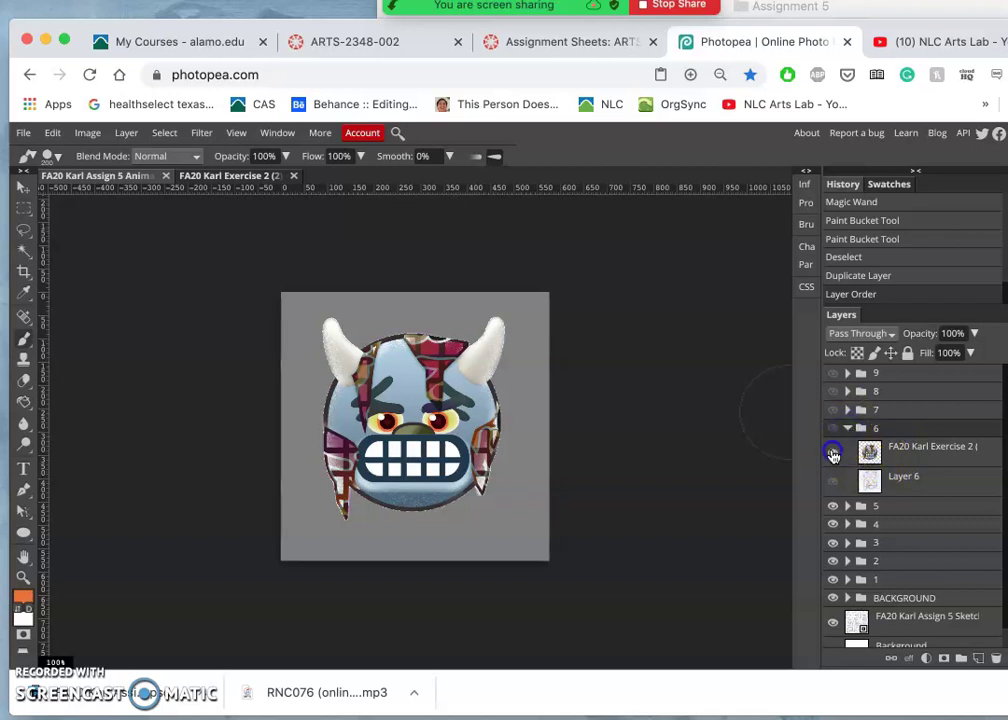
click(833, 455)
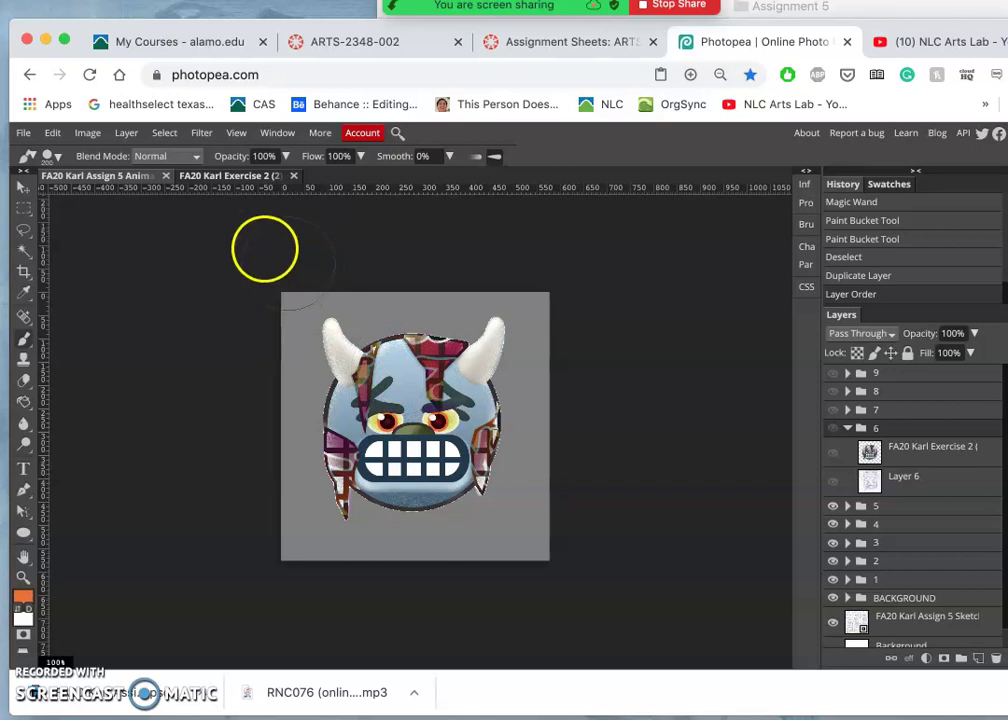
click(248, 178)
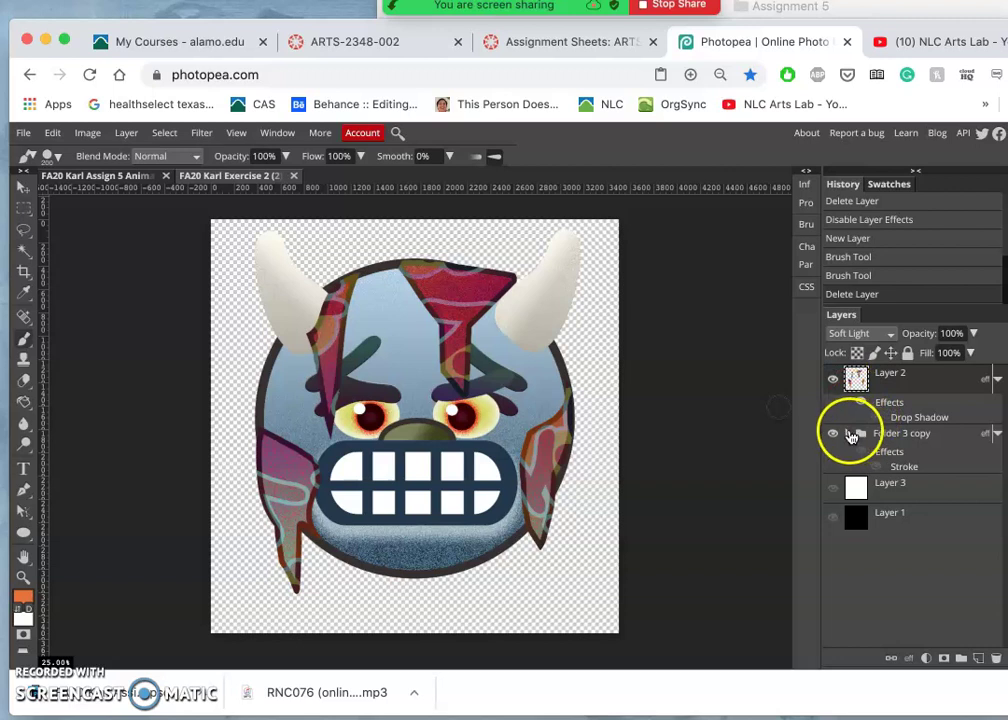
Compare the image with and without Layer 2's texture, then delete Layer 2
click(847, 434)
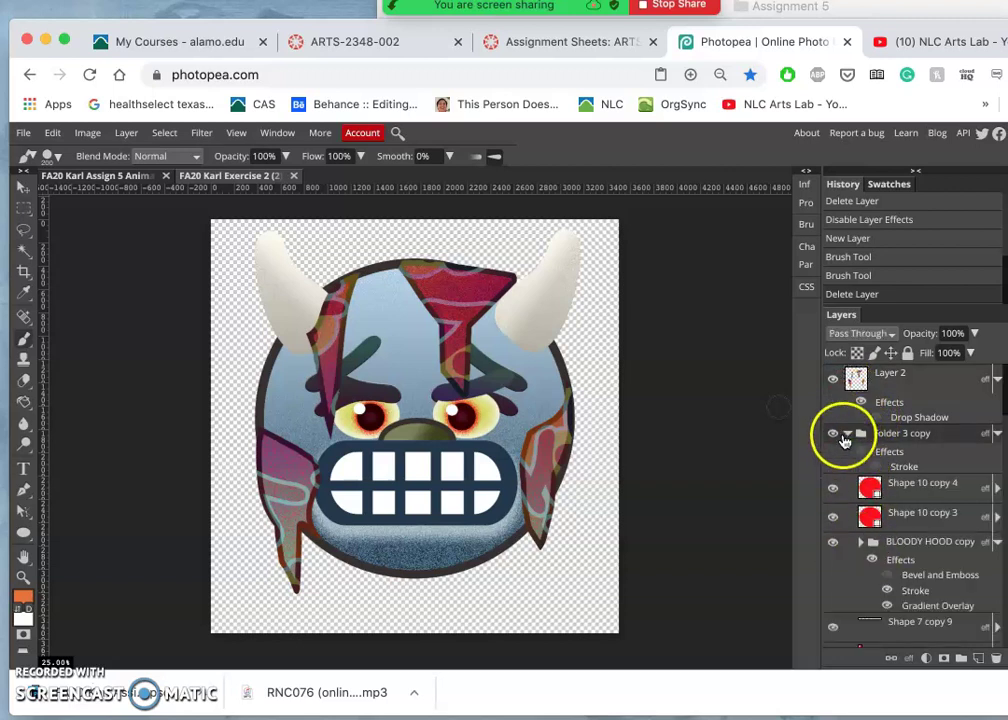
click(847, 434)
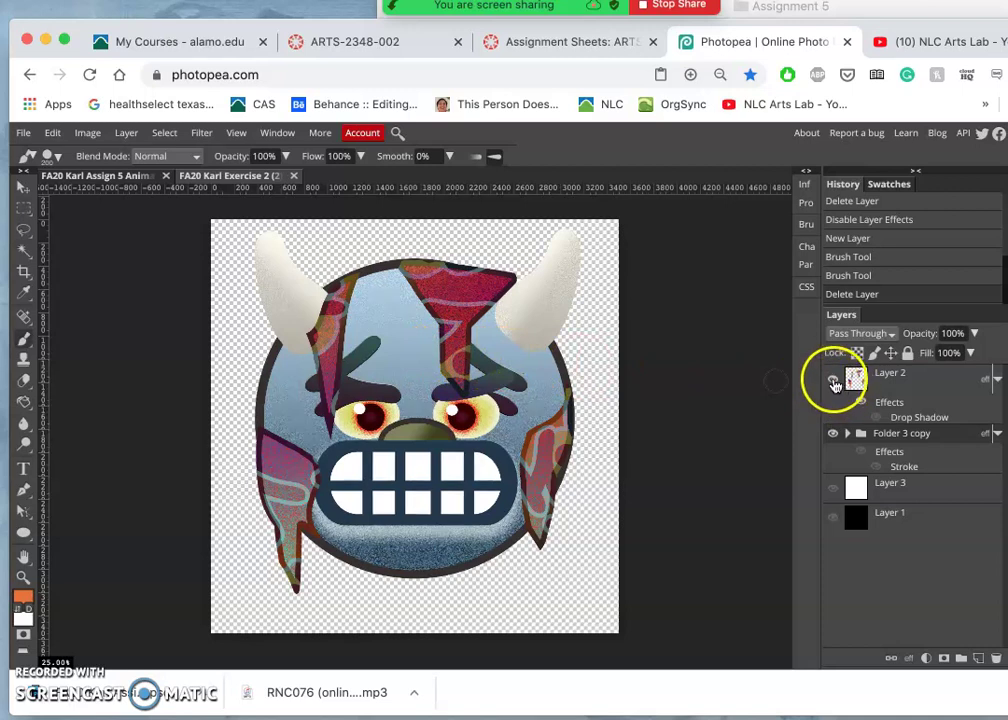
click(834, 379)
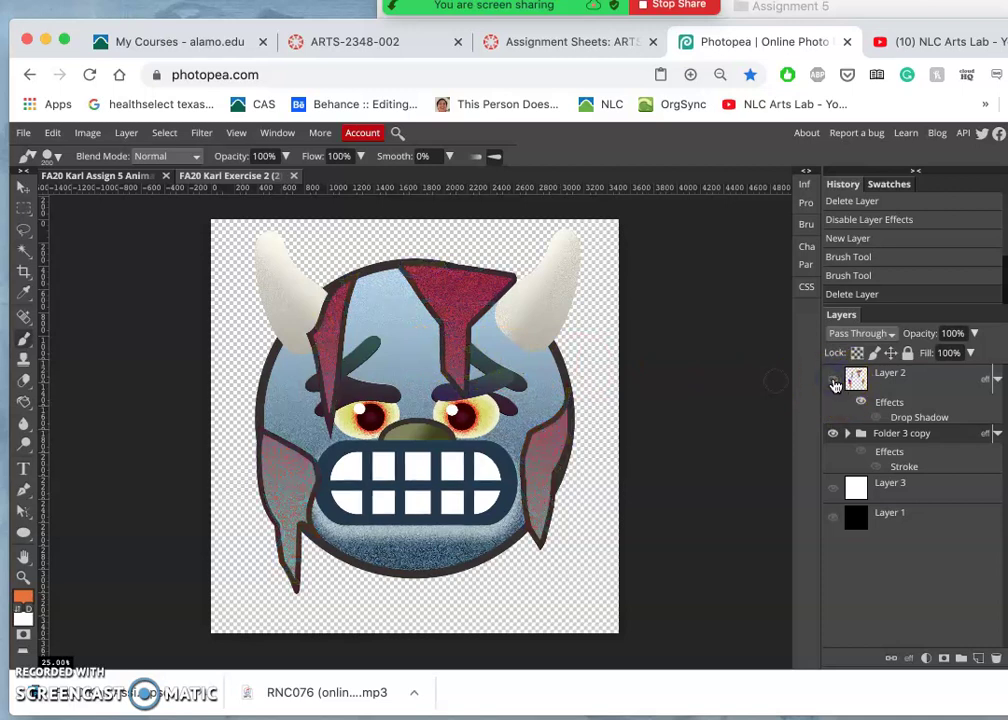
click(835, 383)
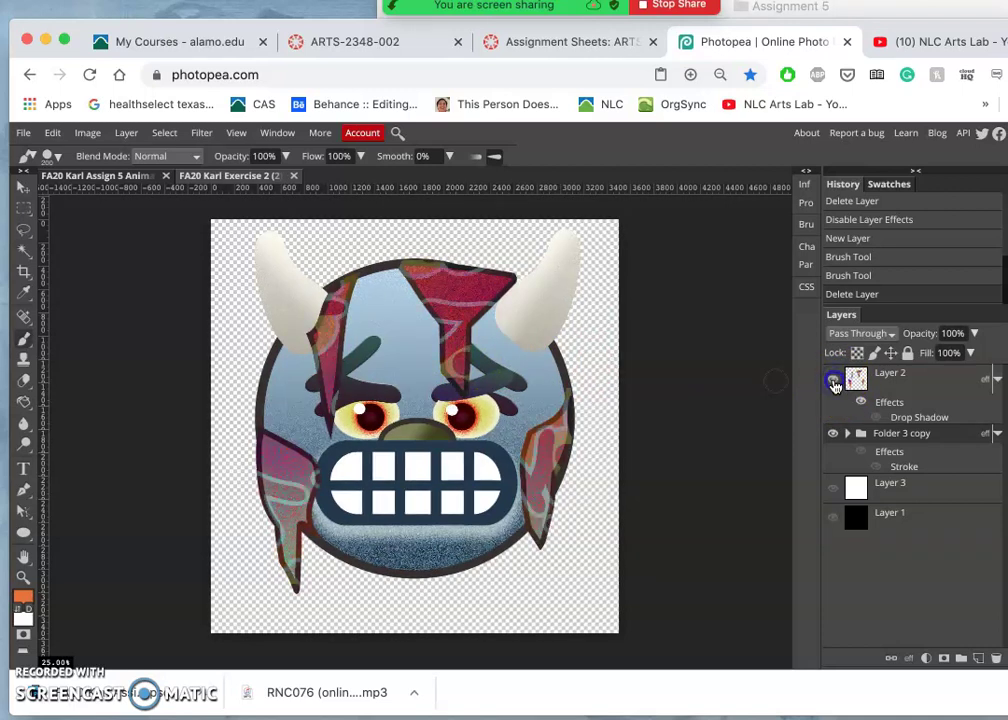
click(834, 384)
click(891, 376)
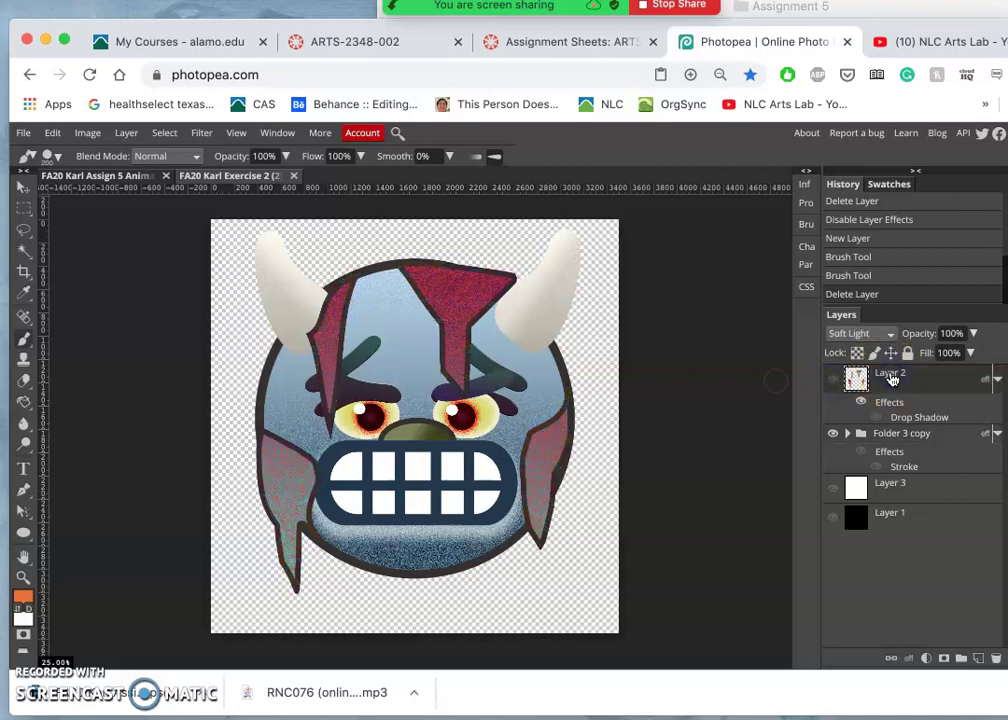
key(Delete)
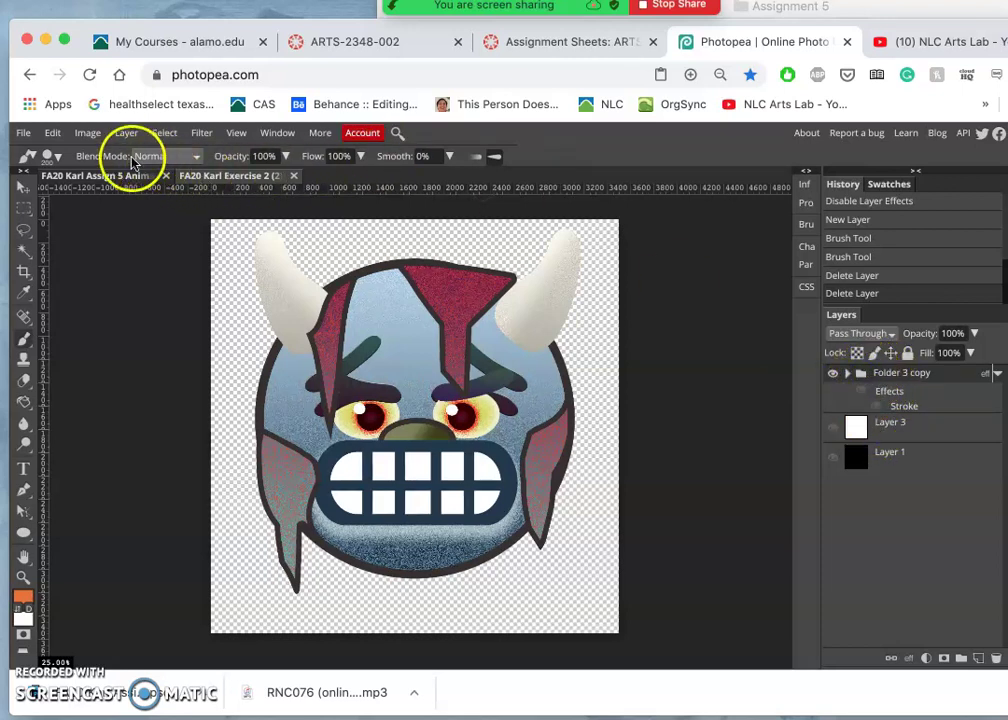
click(55, 133)
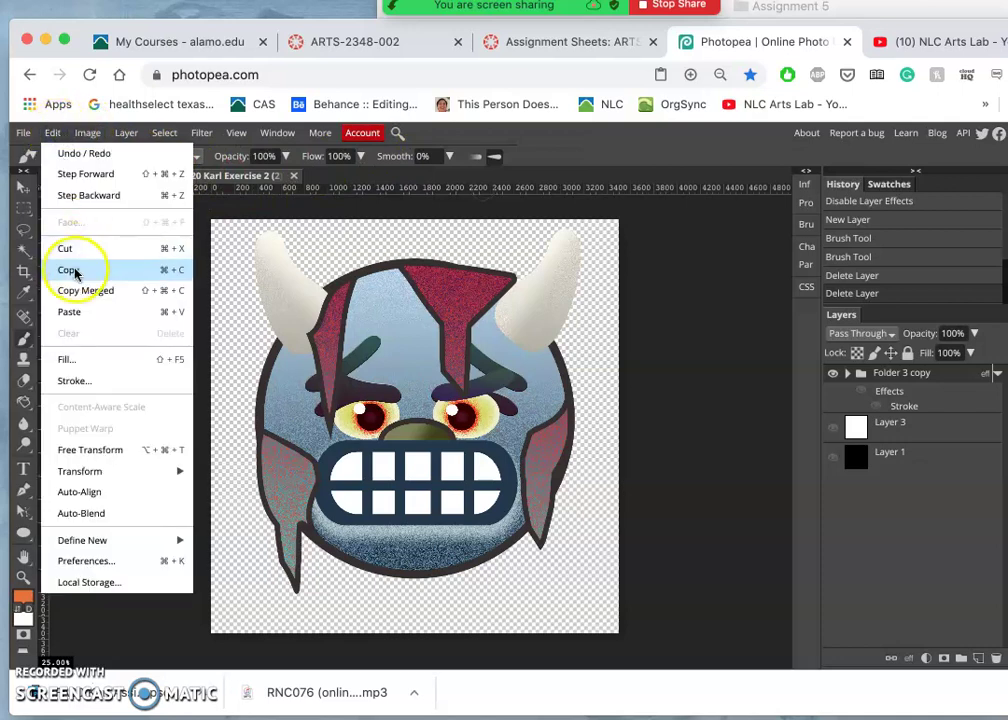
click(64, 162)
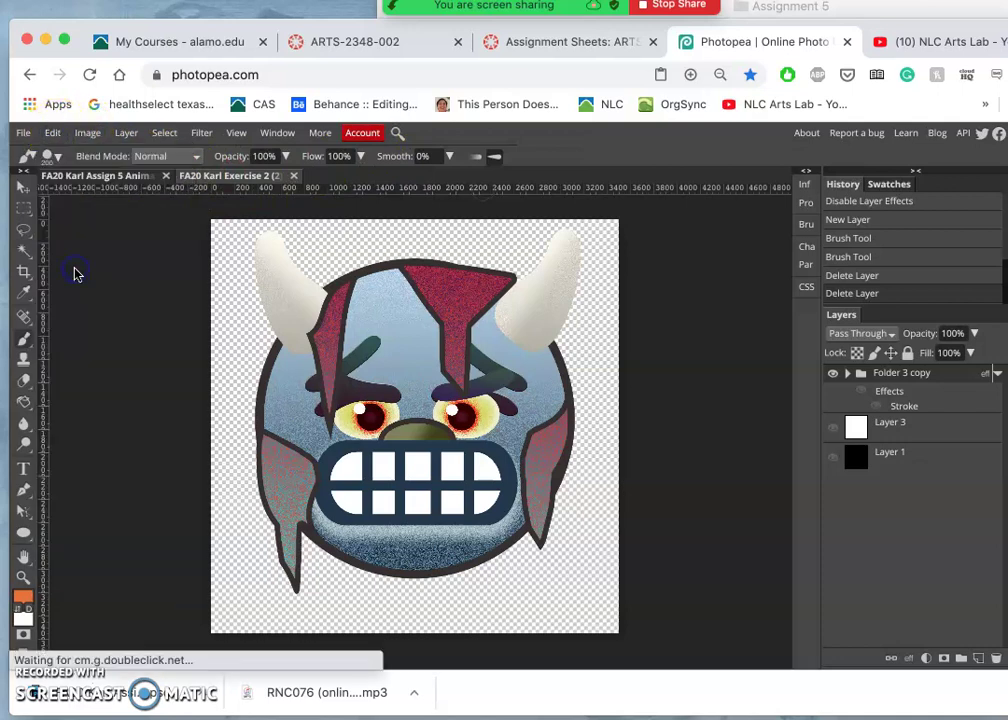
click(115, 177)
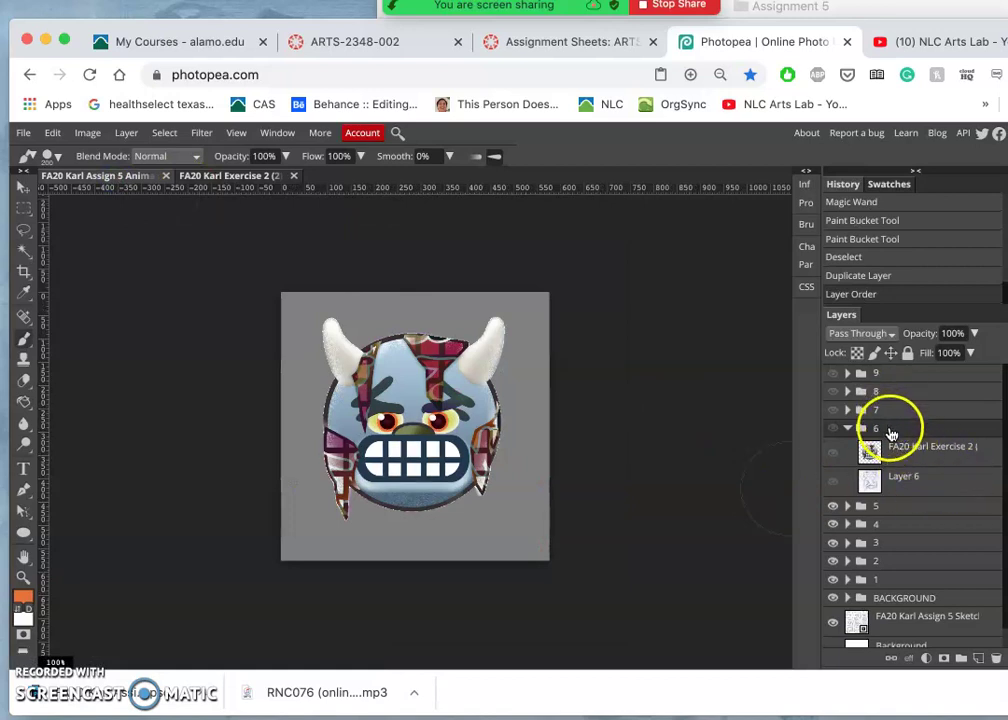
click(53, 132)
click(69, 312)
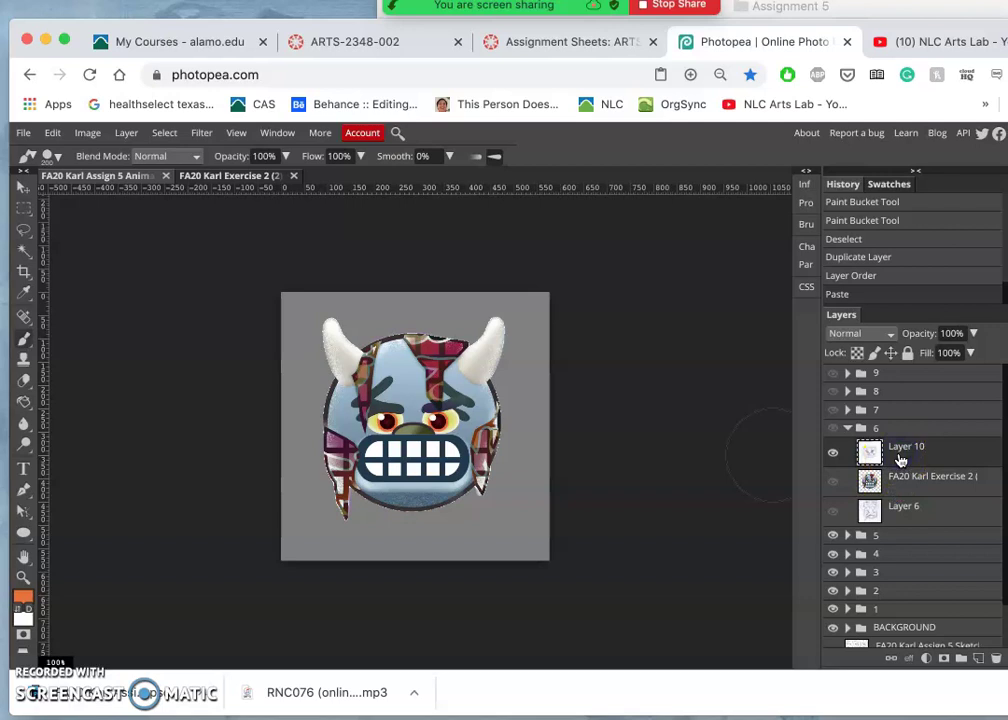
key(ctrl+z)
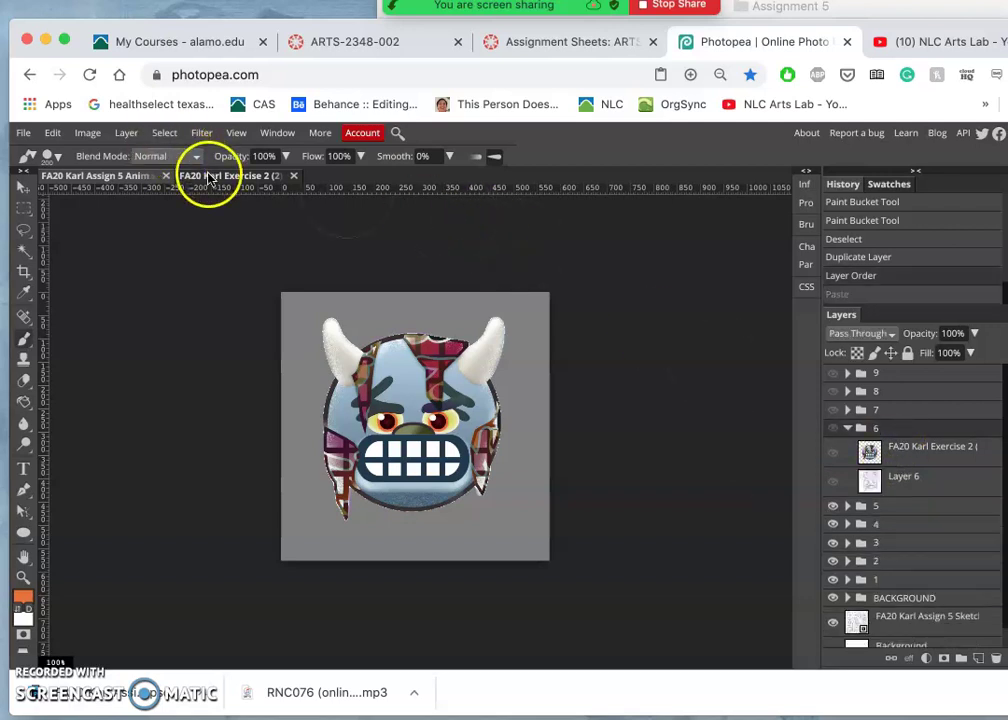
click(209, 176)
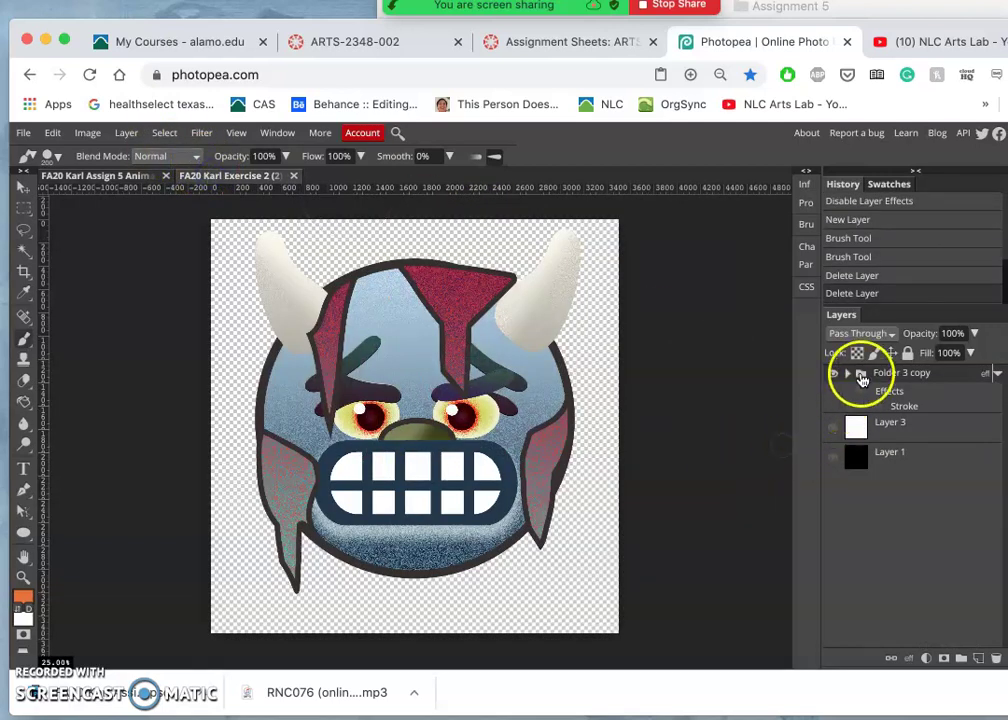
mouse_move(862, 378)
mouse_down()
mouse_move(148, 197)
mouse_move(121, 179)
mouse_up()
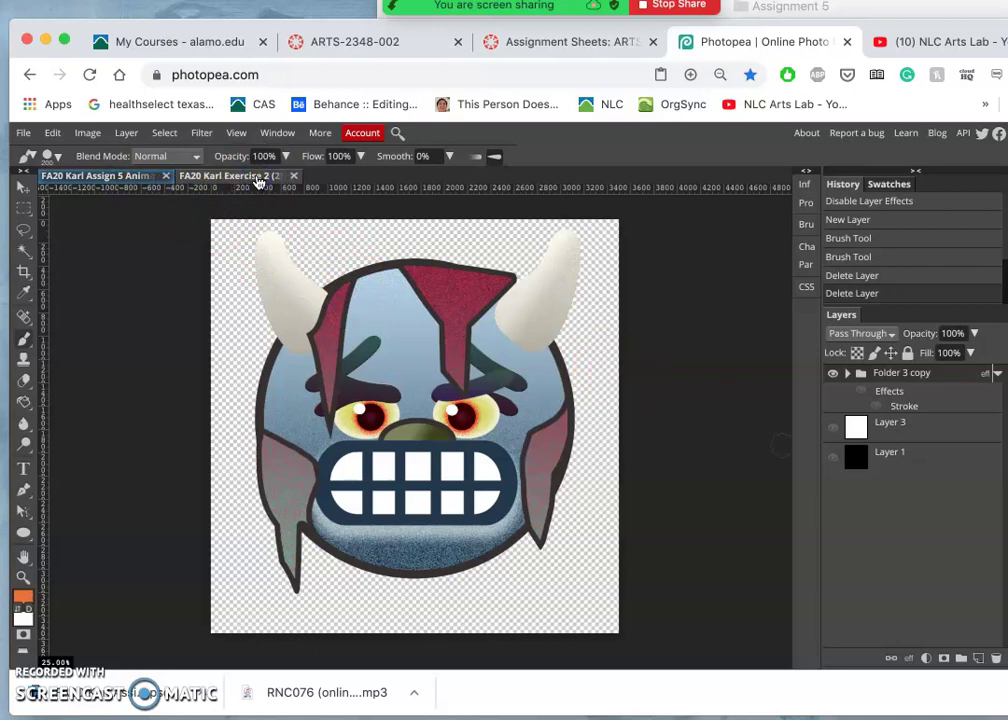
Bring Folder 3 copy into the Assign 5 animation and check its contents there
click(128, 178)
click(232, 178)
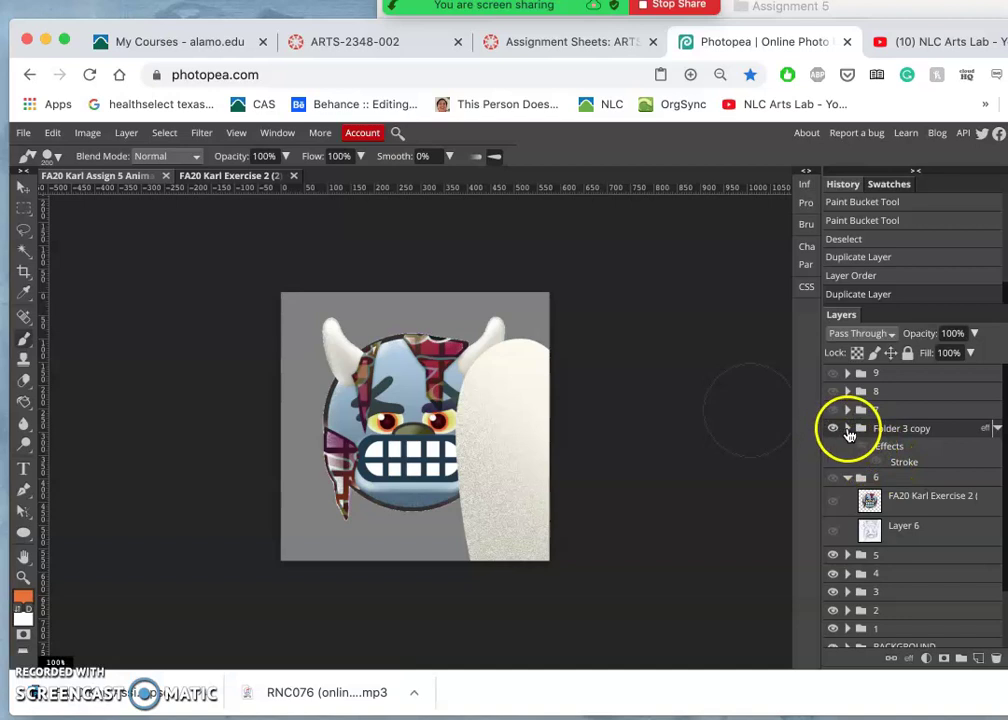
click(849, 429)
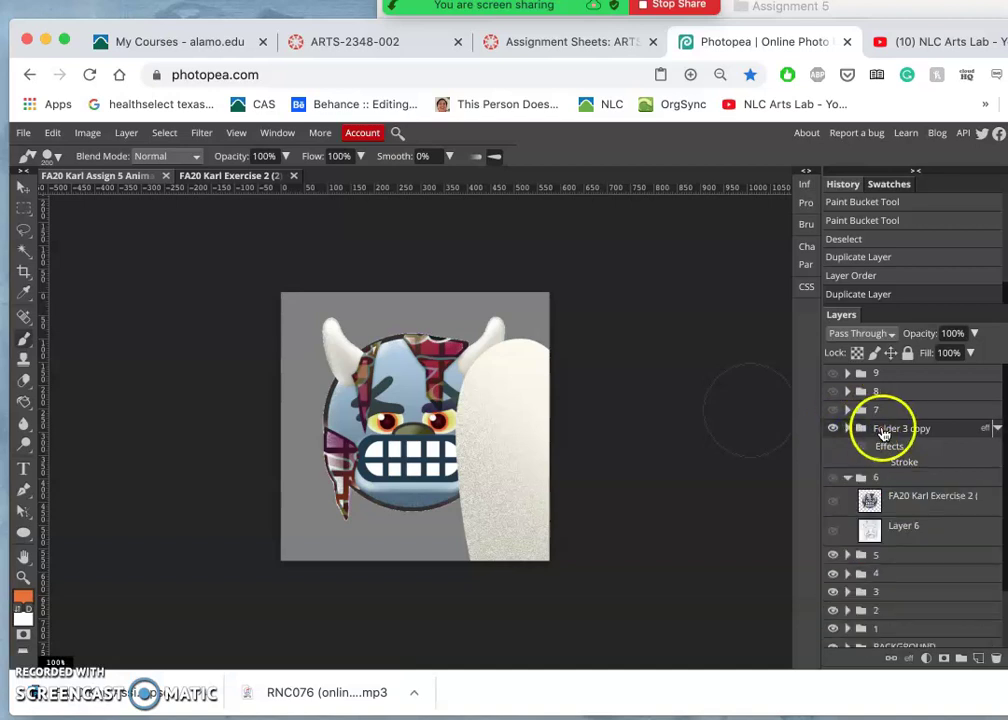
click(228, 176)
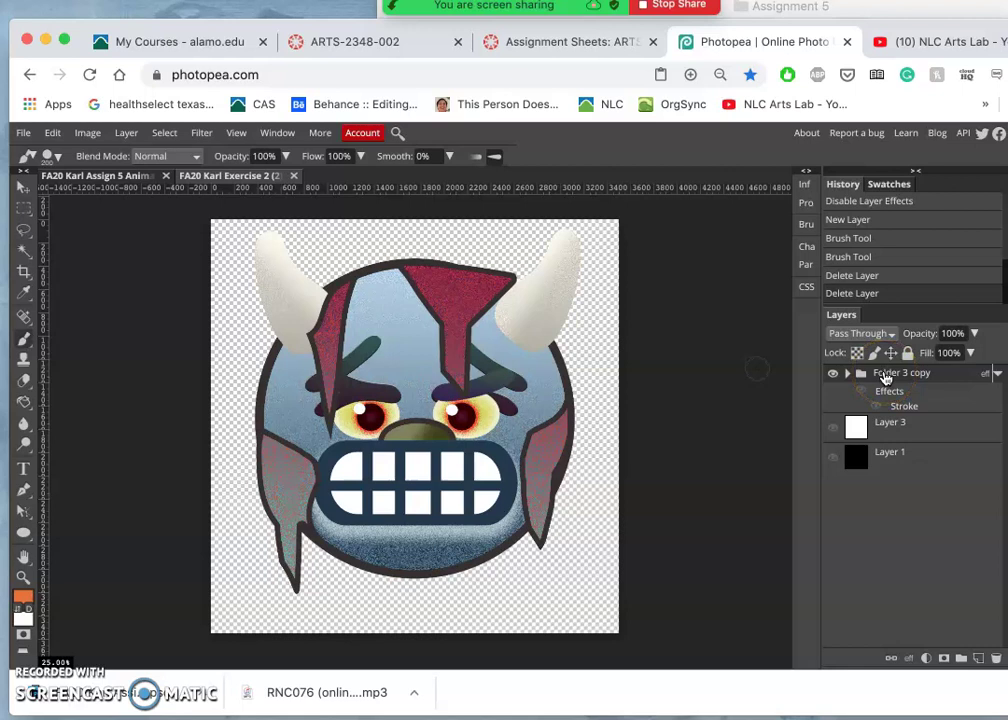
mouse_move(884, 375)
mouse_down()
mouse_move(117, 176)
mouse_move(879, 378)
mouse_up()
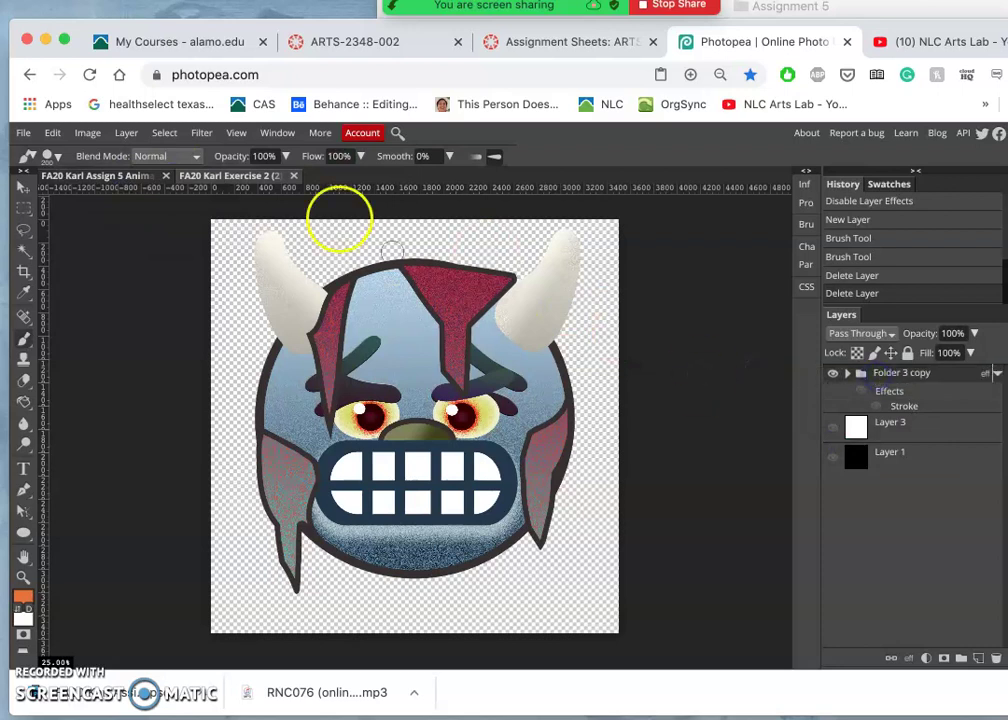
Close the Exercise 2 document and confirm discarding its unsaved changes
click(293, 176)
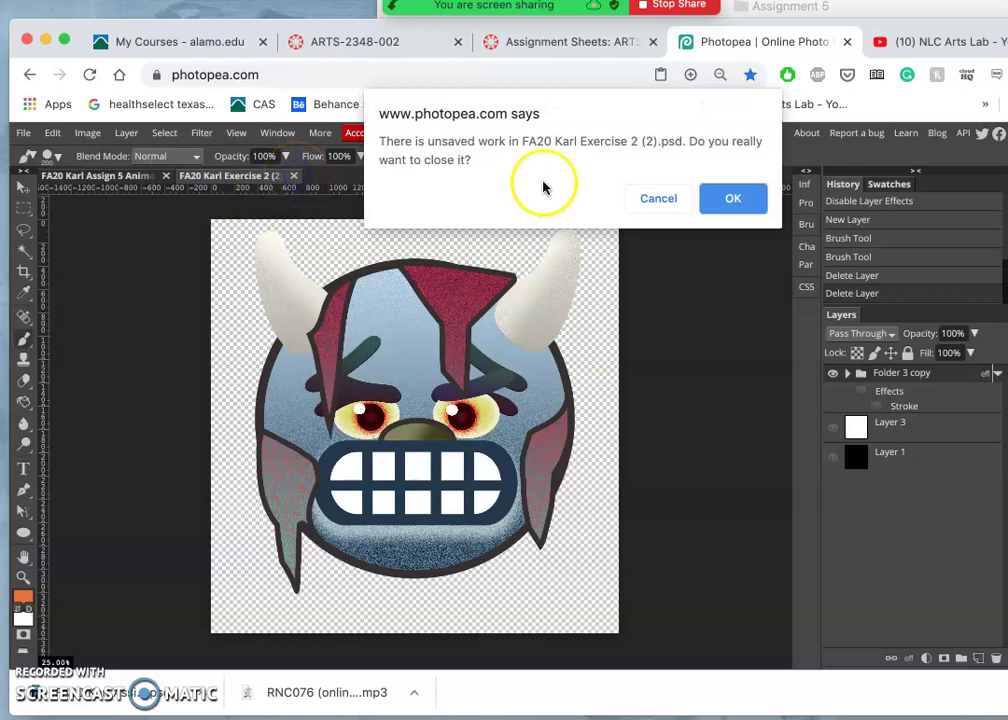
click(737, 199)
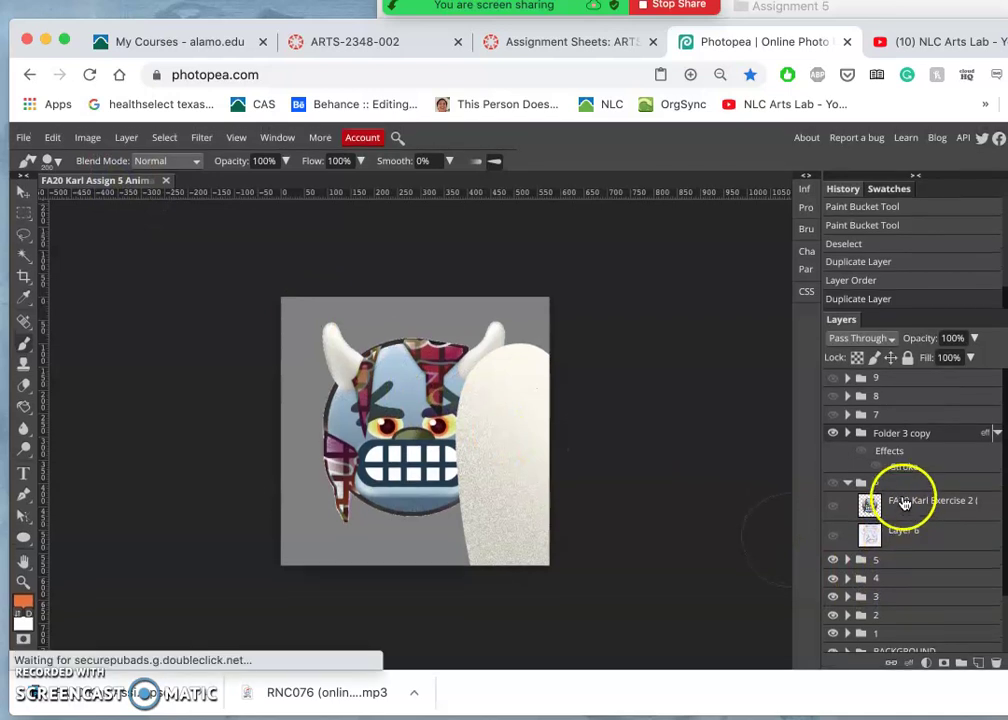
scroll(901, 495, down, 2)
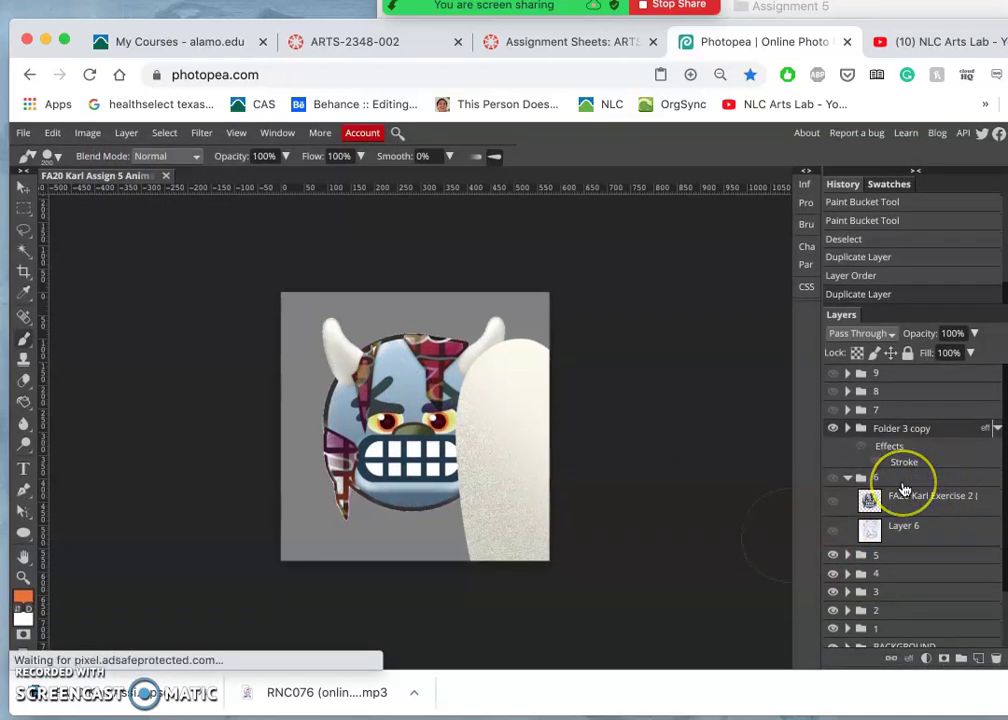
scroll(900, 450, up, 1)
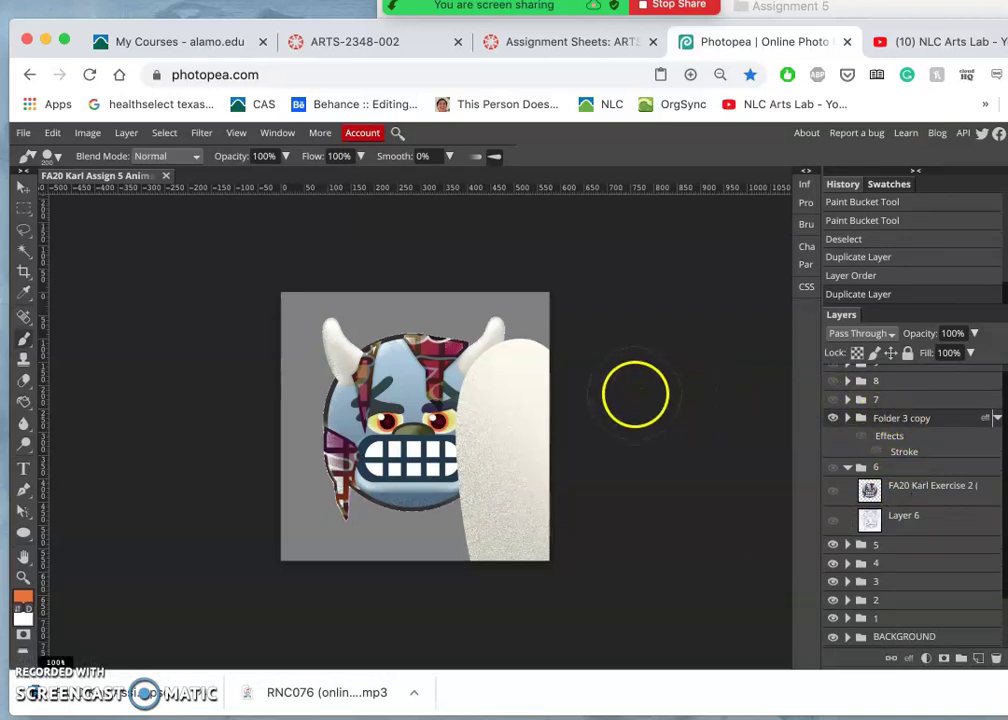
scroll(635, 400, down, 2)
scroll(635, 400, down, 2)
scroll(635, 400, down, 2)
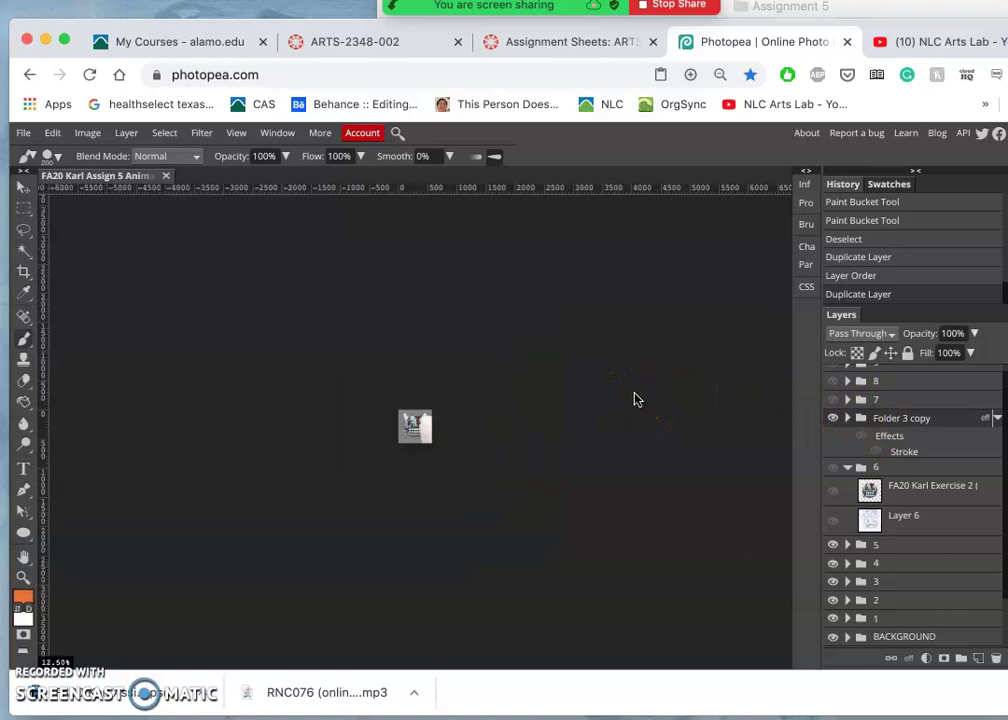
scroll(635, 400, down, 1)
Free-transform the hood group to shrink it toward 40% and move it up-left, then undo the nudge
key(ctrl+alt+t)
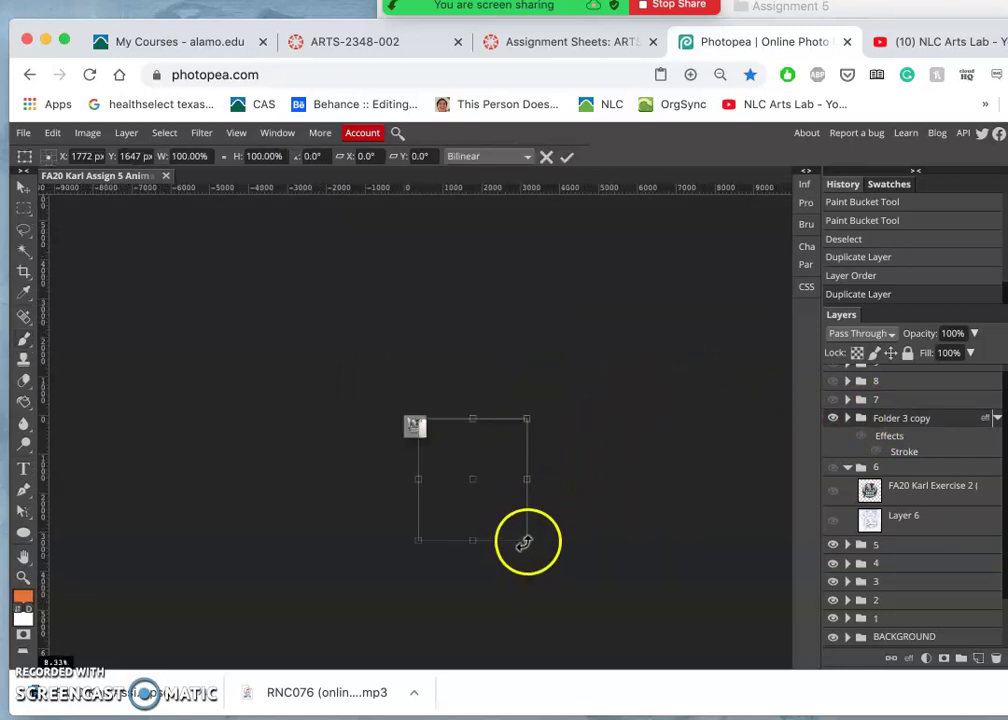
drag(526, 538, 526, 538)
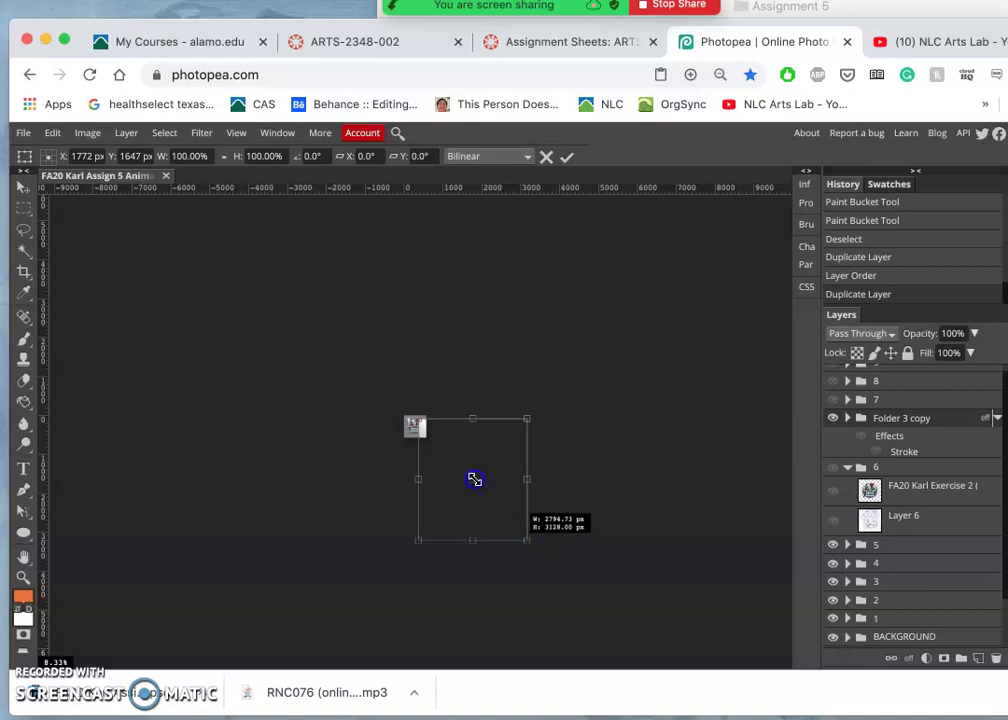
drag(500, 522, 482, 462)
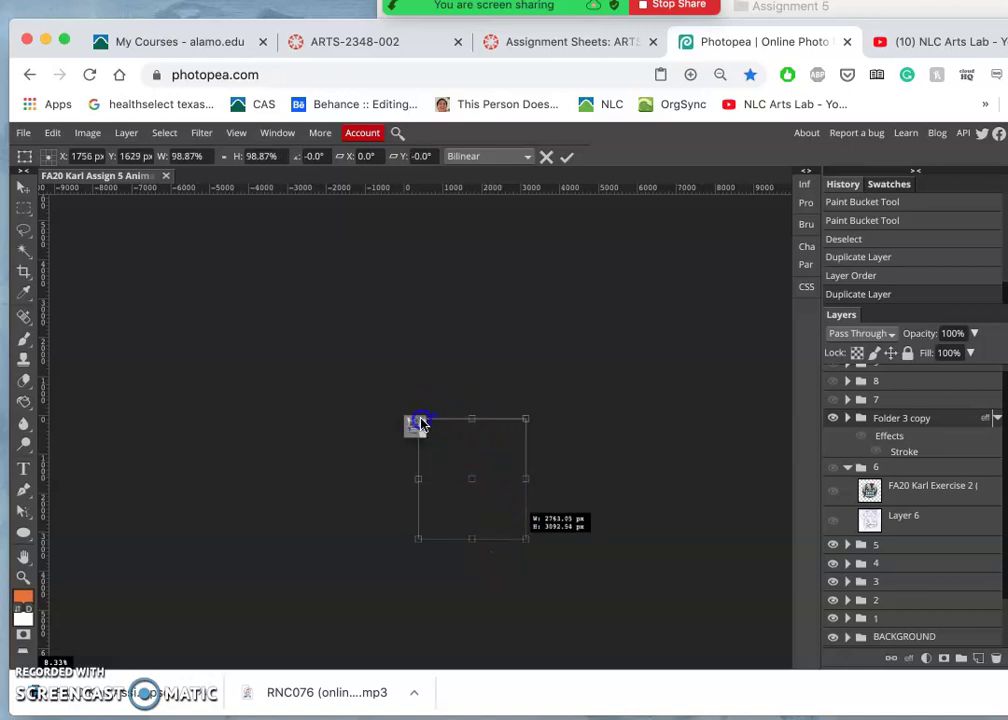
click(447, 468)
drag(447, 468, 392, 385)
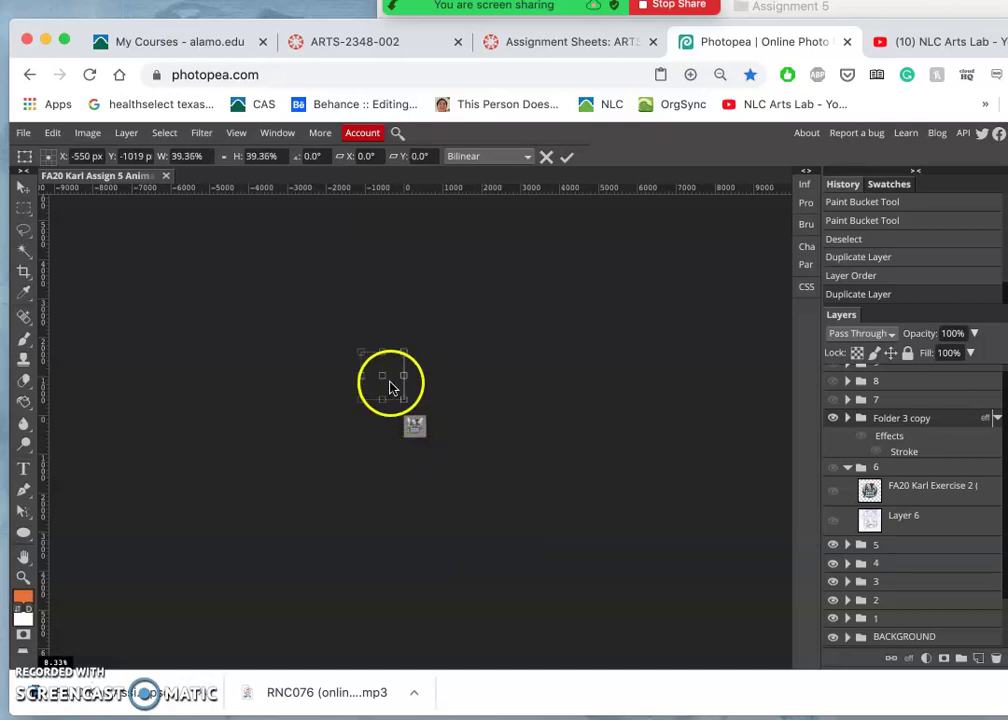
key(shift+Left)
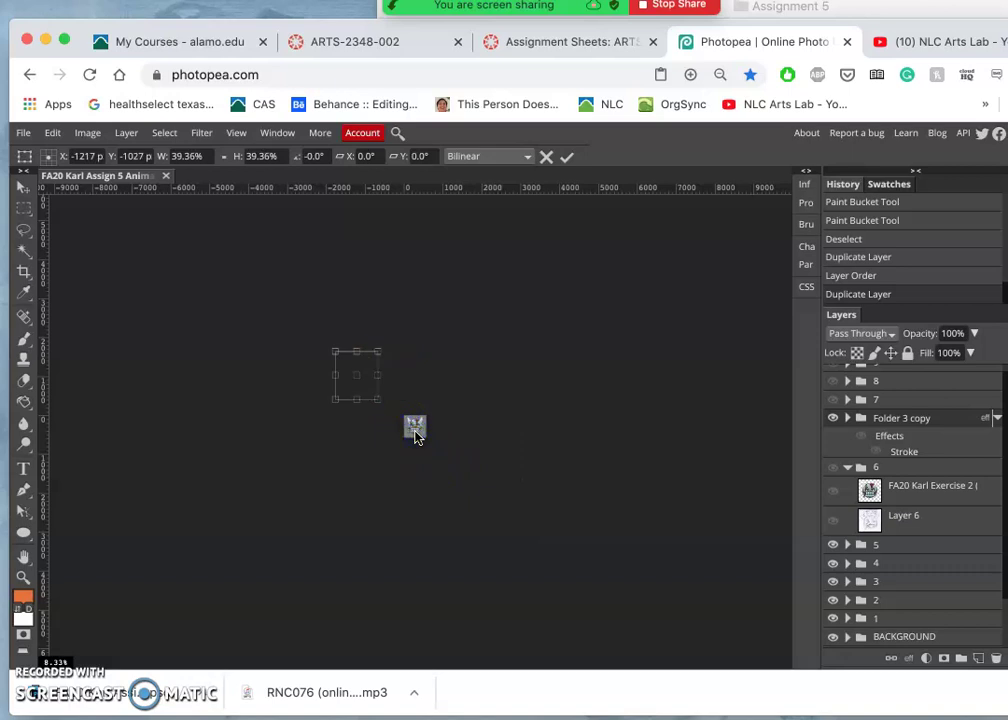
key(ctrl+z)
scroll(415, 432, up, 2)
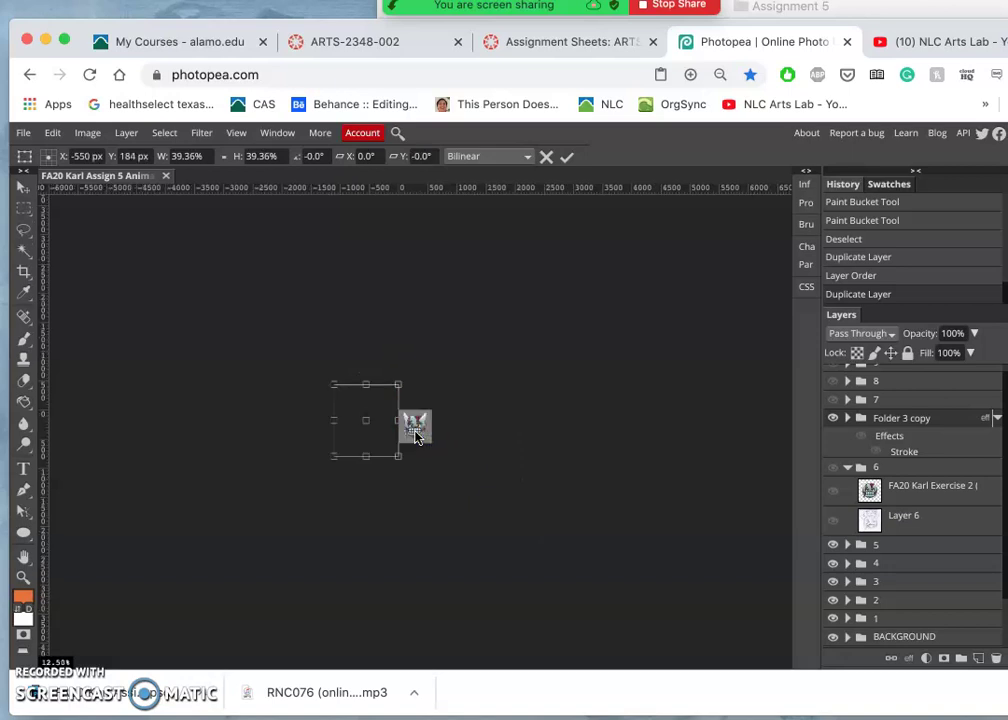
scroll(415, 432, up, 2)
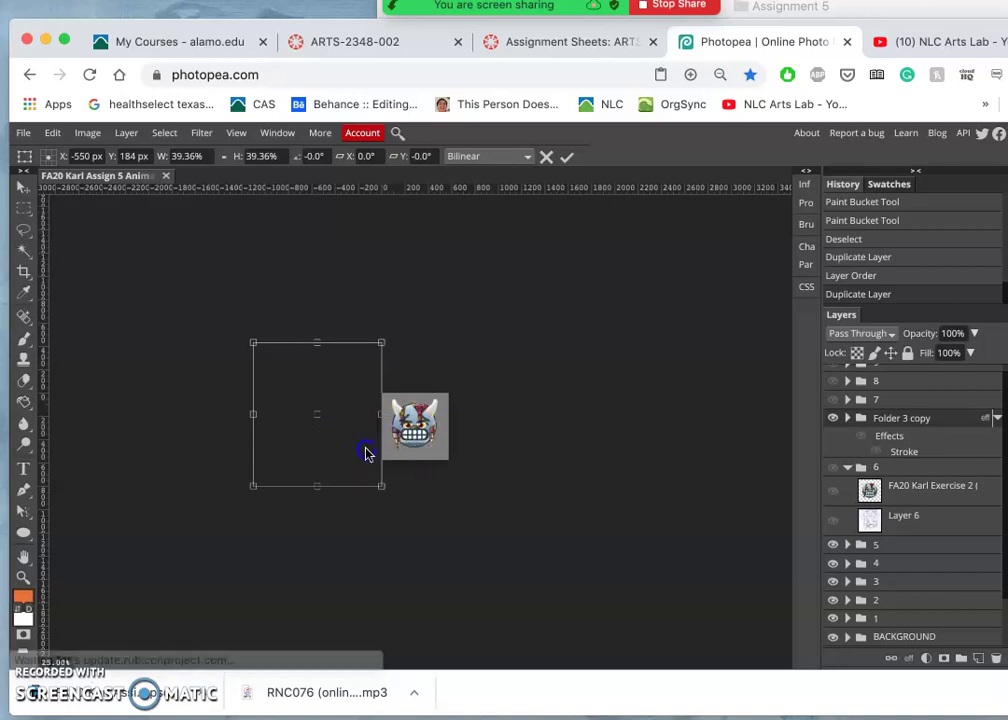
Shift the copy right over the face and scale it to about 19%
drag(362, 455, 418, 462)
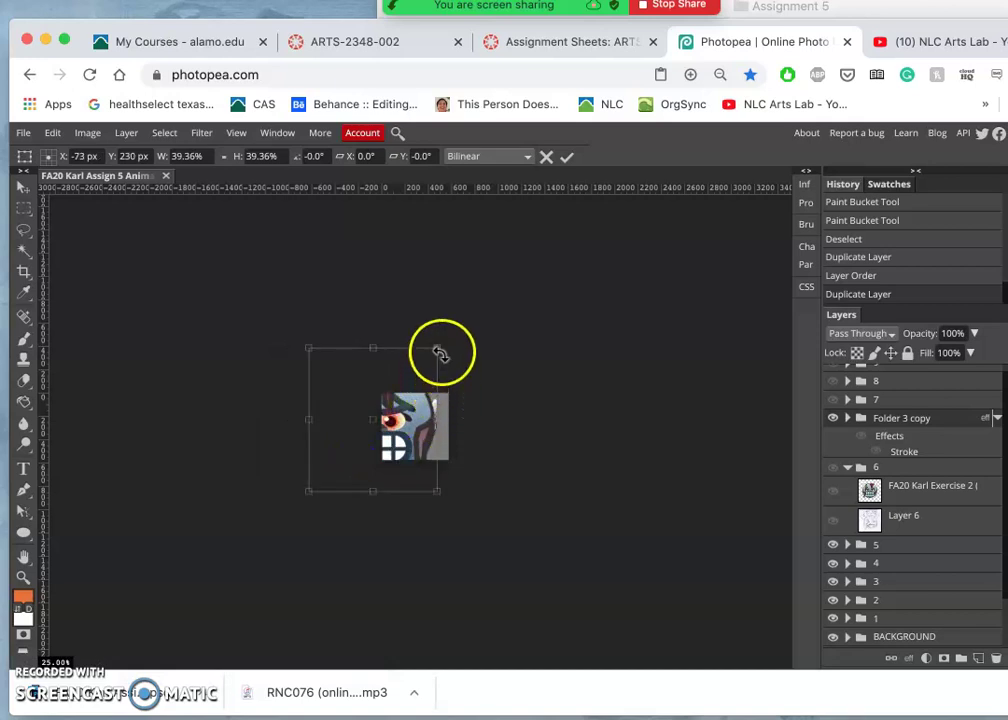
drag(437, 348, 438, 348)
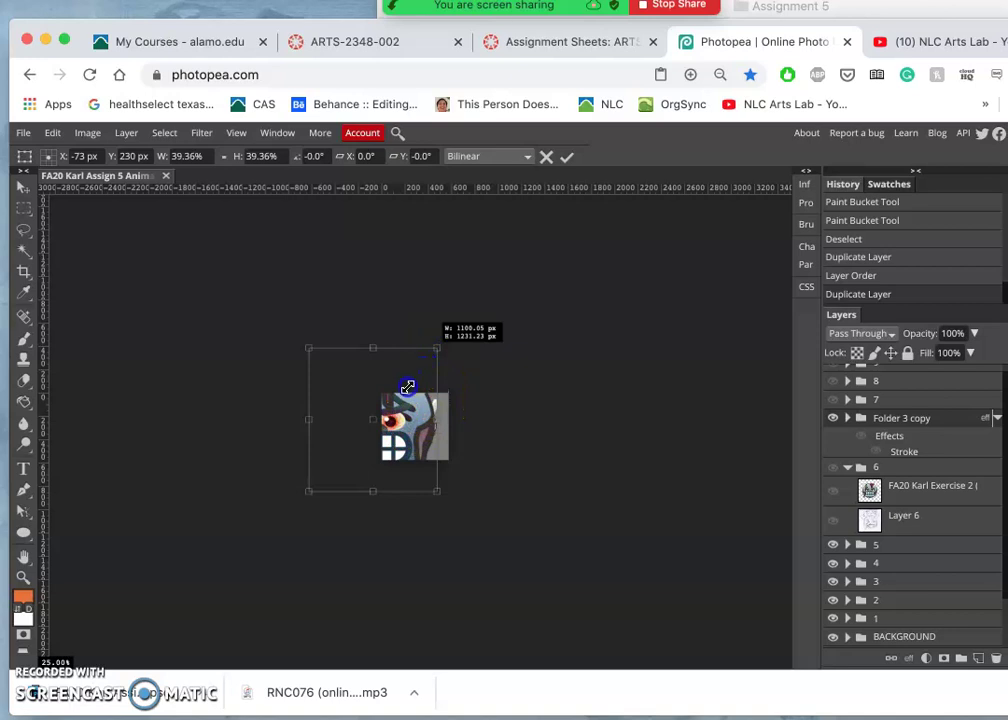
mouse_move(407, 386)
mouse_down()
mouse_move(350, 448)
mouse_move(422, 420)
mouse_up()
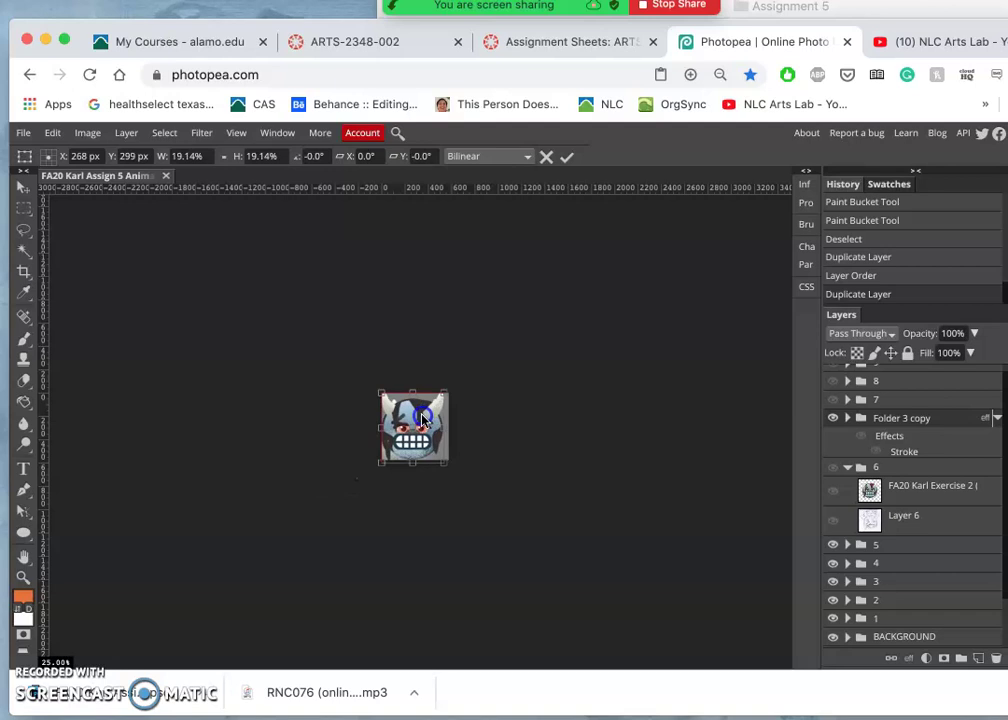
scroll(422, 420, up, 4)
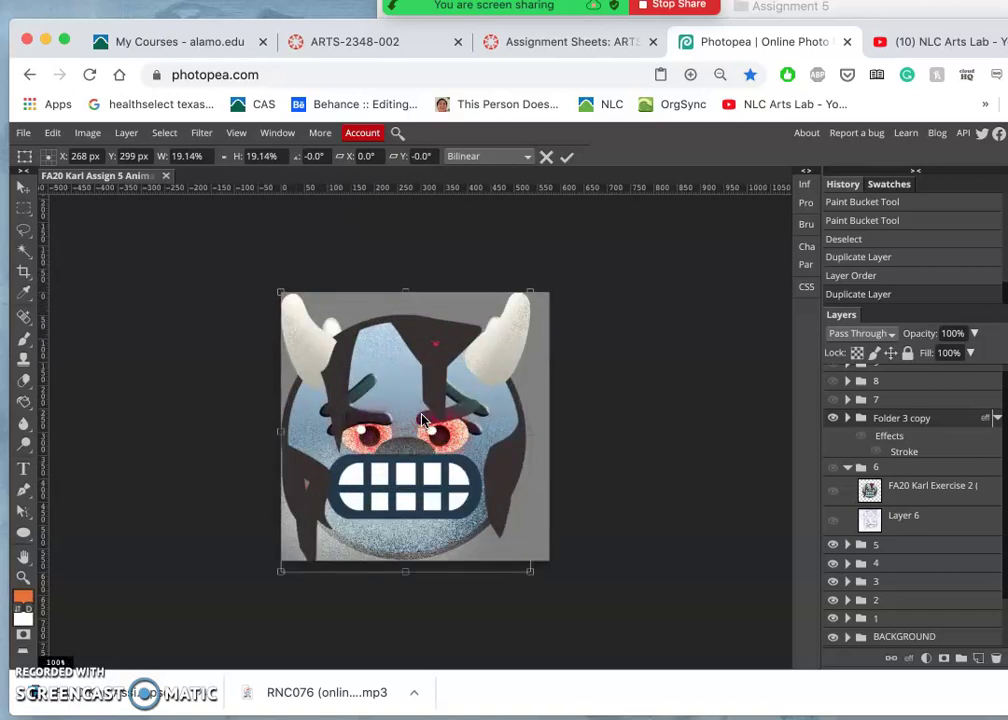
Rescale the copy to about 15%, align it with the face and horns, and commit
mouse_move(530, 293)
mouse_down()
mouse_move(493, 329)
mouse_move(499, 318)
mouse_up()
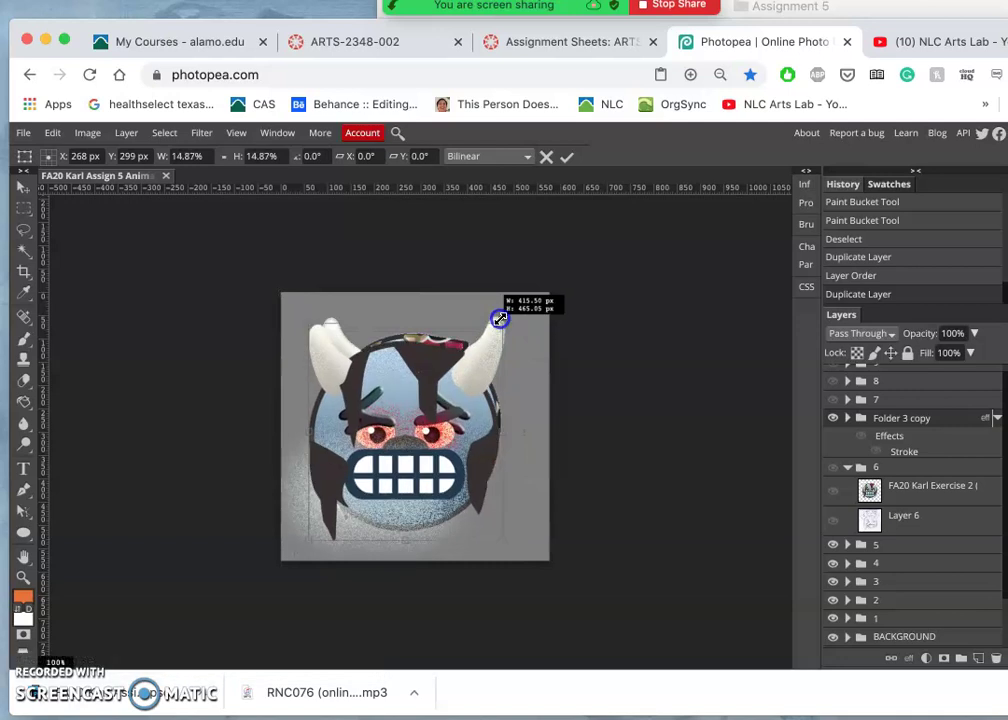
drag(500, 318, 497, 322)
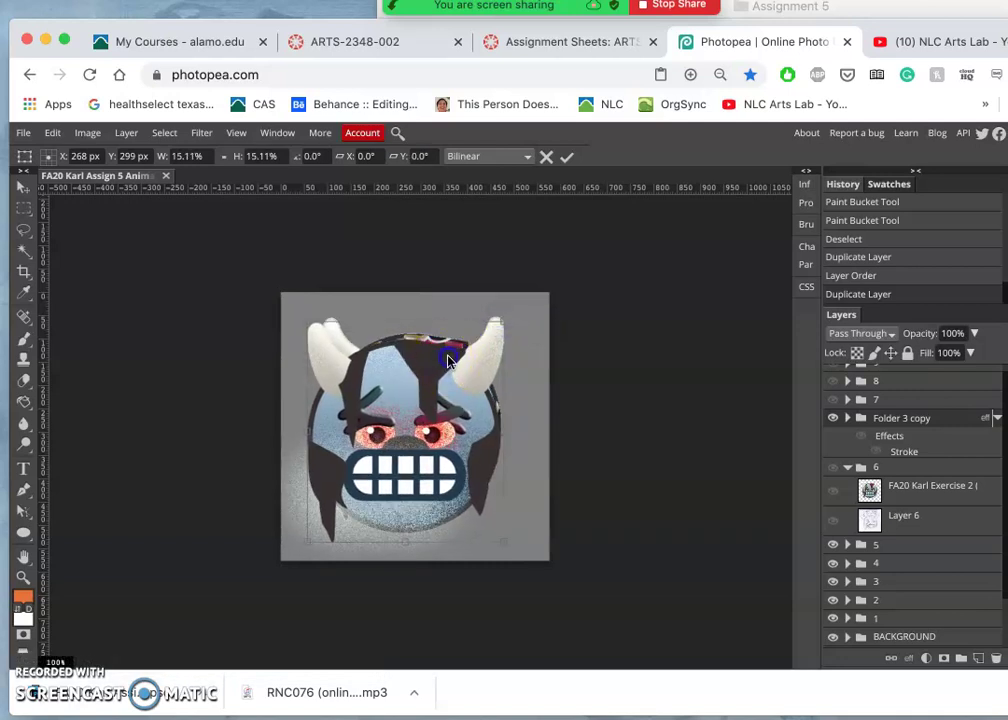
drag(440, 365, 452, 358)
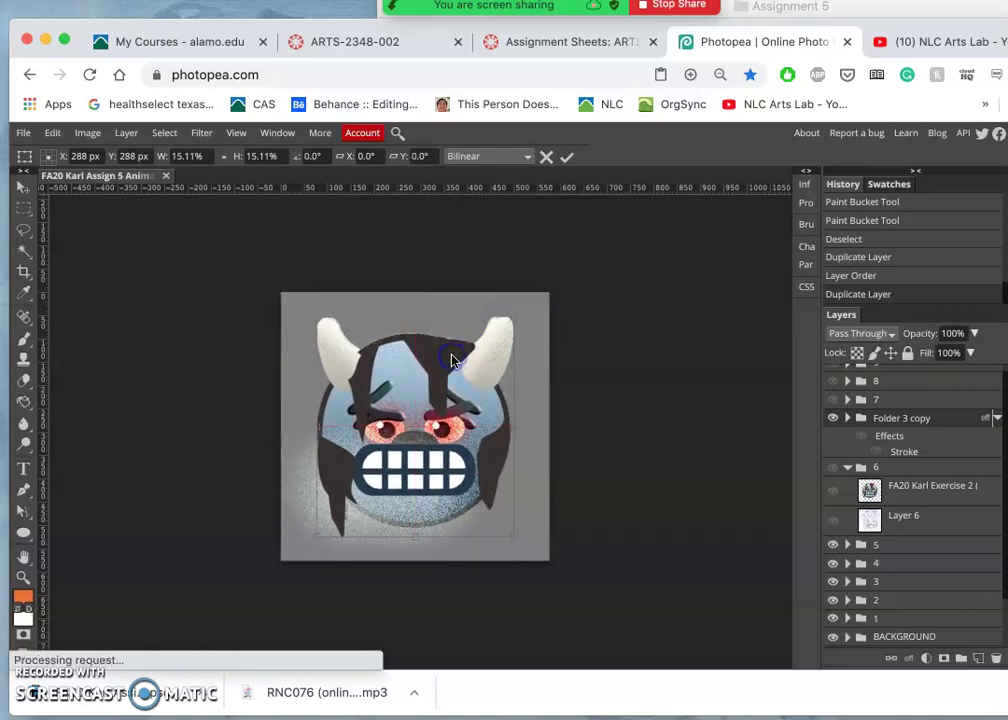
scroll(505, 350, up, 2)
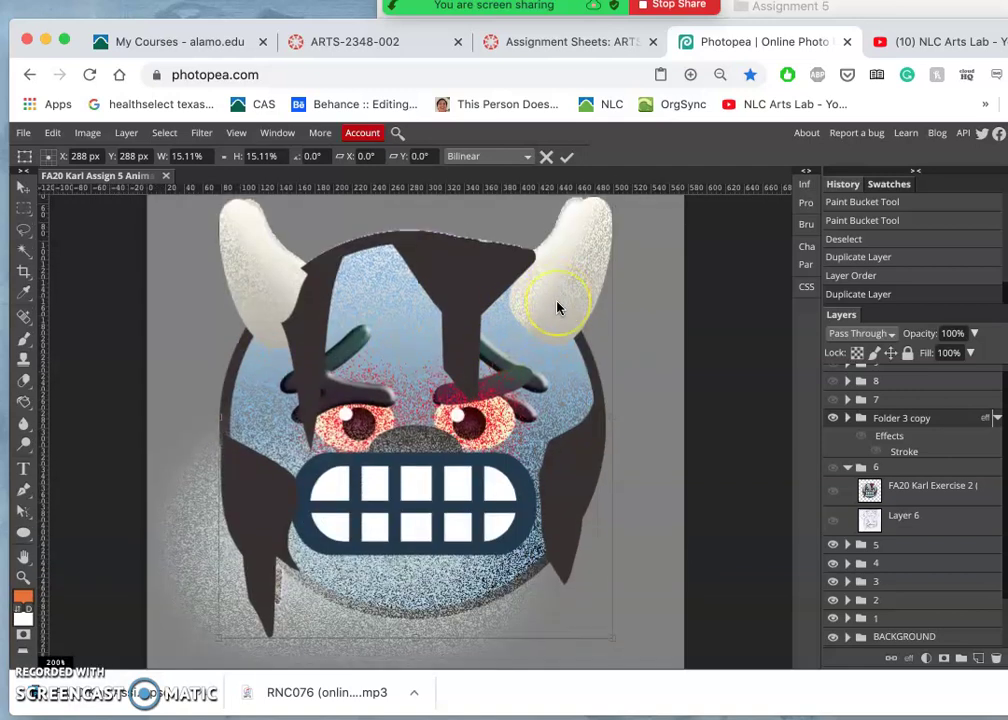
scroll(558, 305, down, 2)
scroll(558, 305, up, 2)
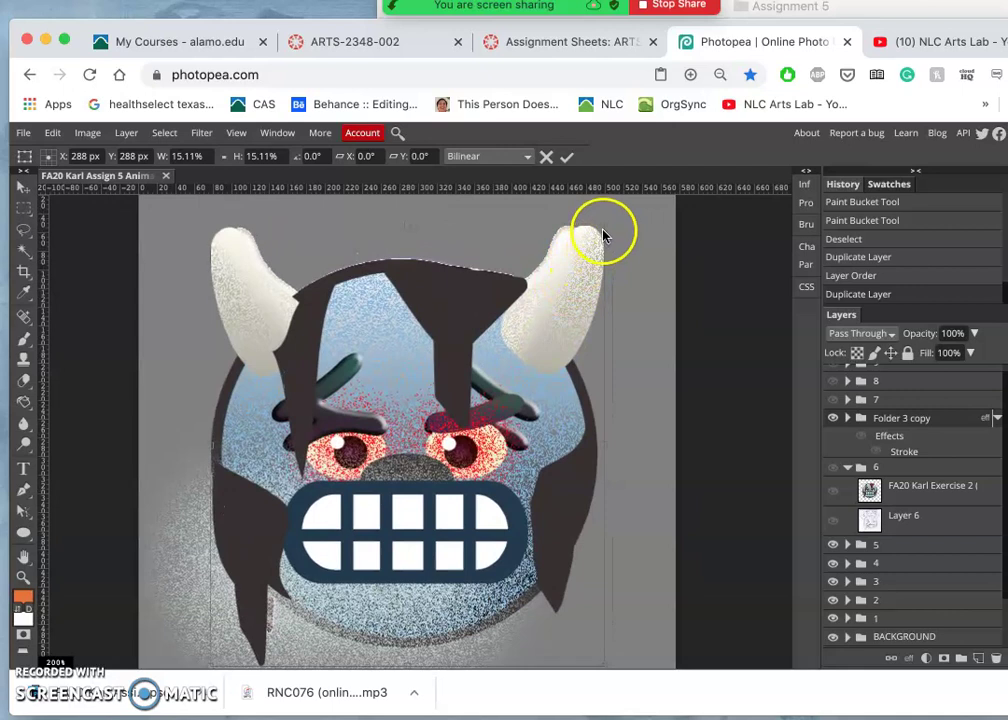
drag(603, 229, 613, 218)
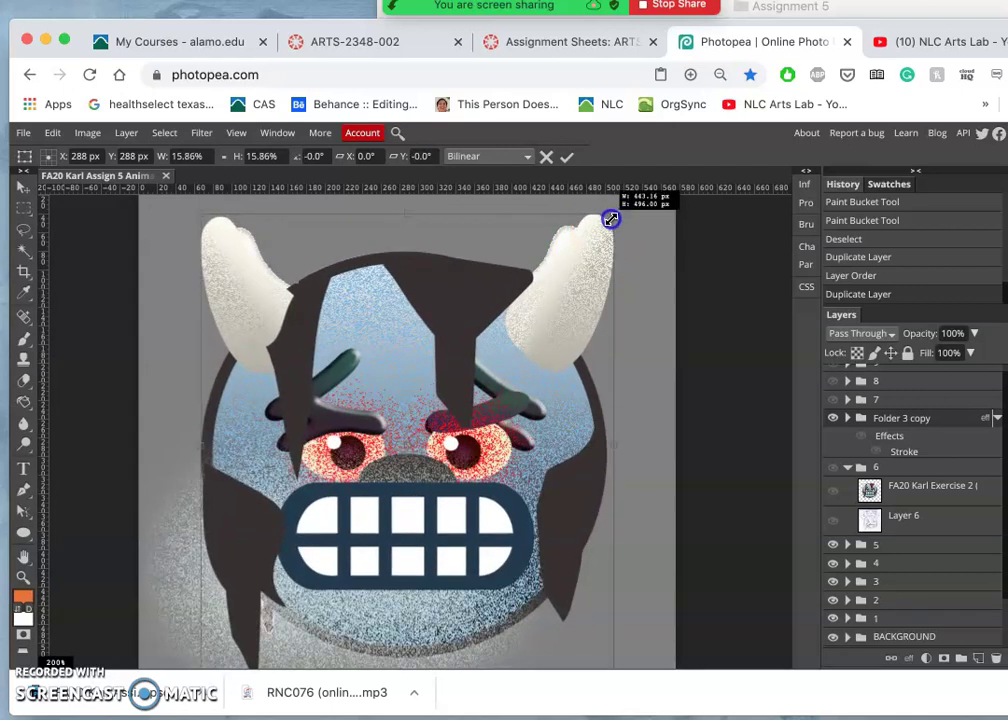
drag(611, 219, 603, 225)
click(514, 334)
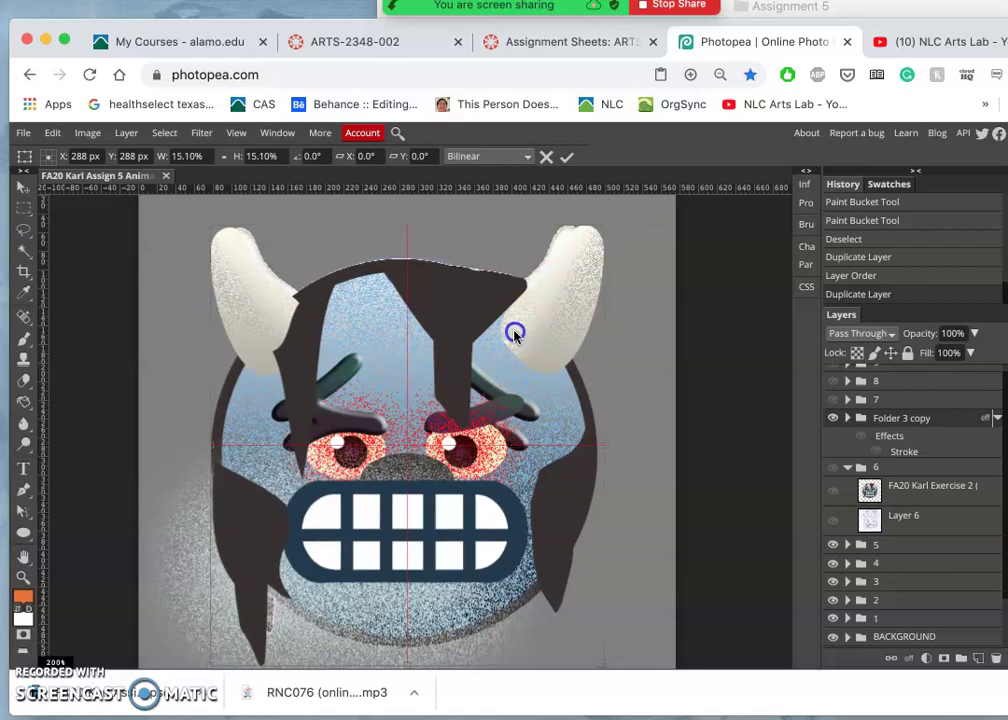
drag(514, 331, 514, 329)
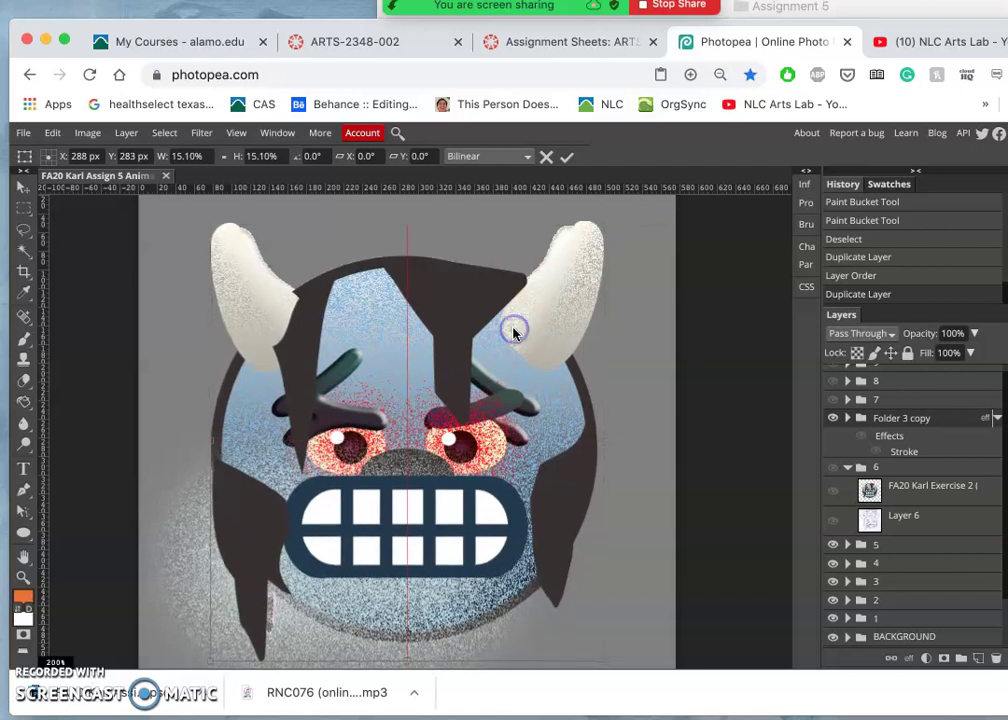
key(Return)
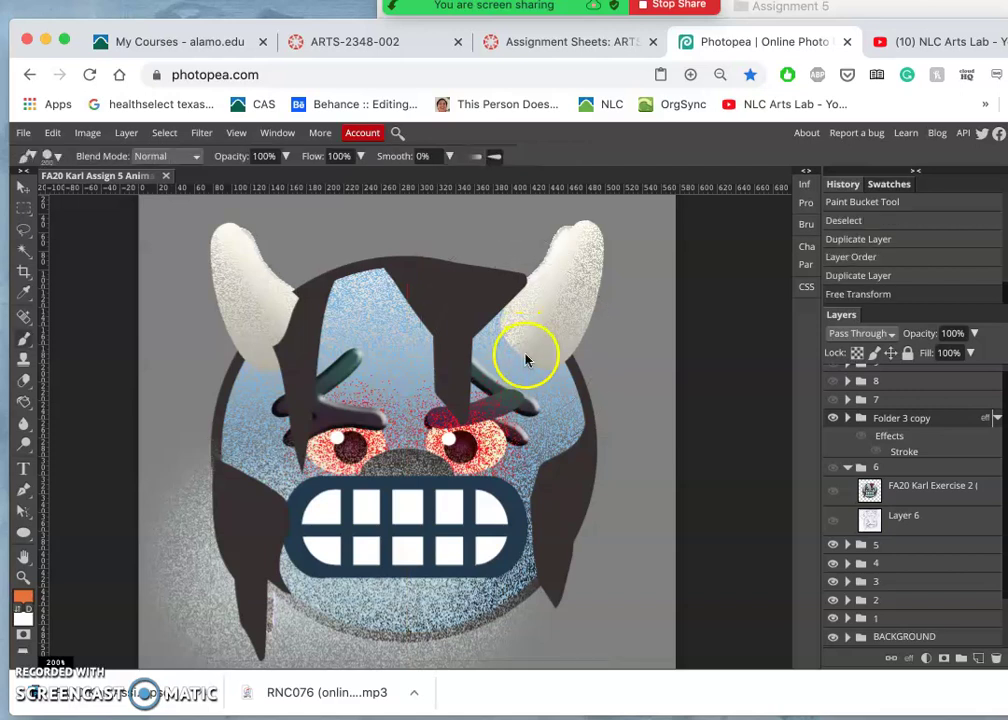
scroll(527, 356, down, 3)
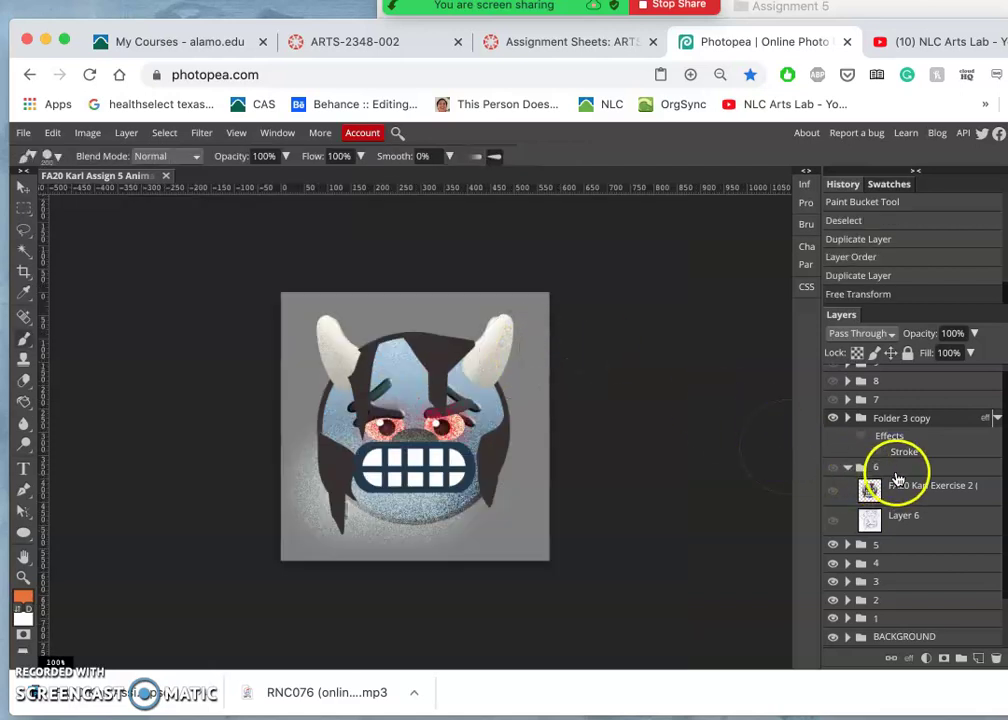
scroll(898, 478, up, 1)
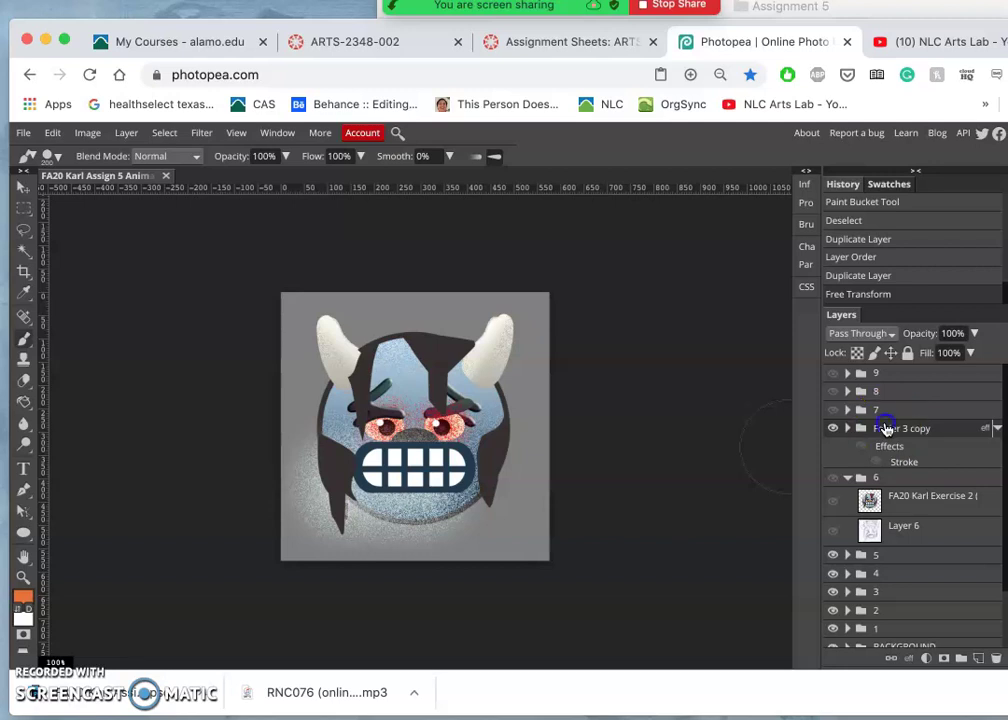
Move Folder 3 copy inside folder 6 in the Layers panel
drag(887, 430, 870, 483)
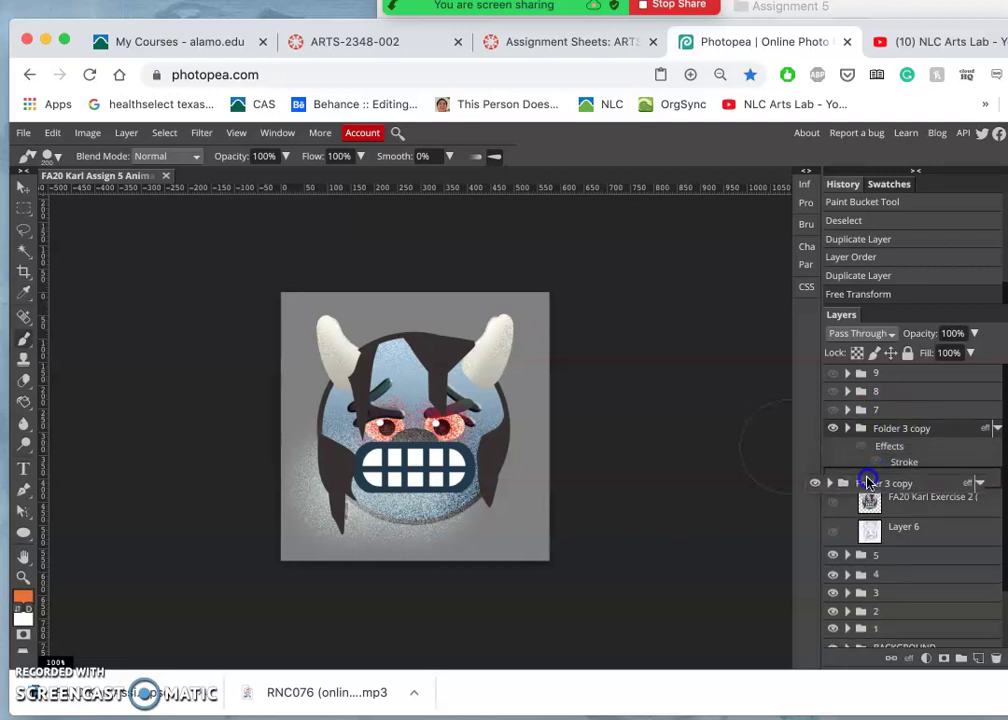
drag(870, 483, 890, 480)
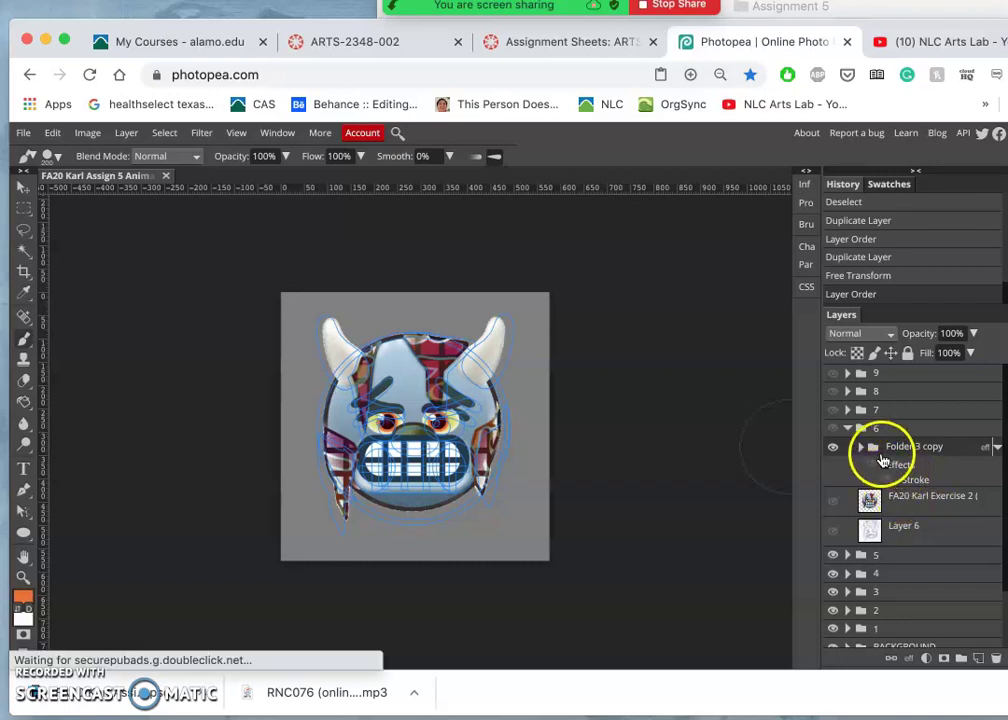
click(862, 447)
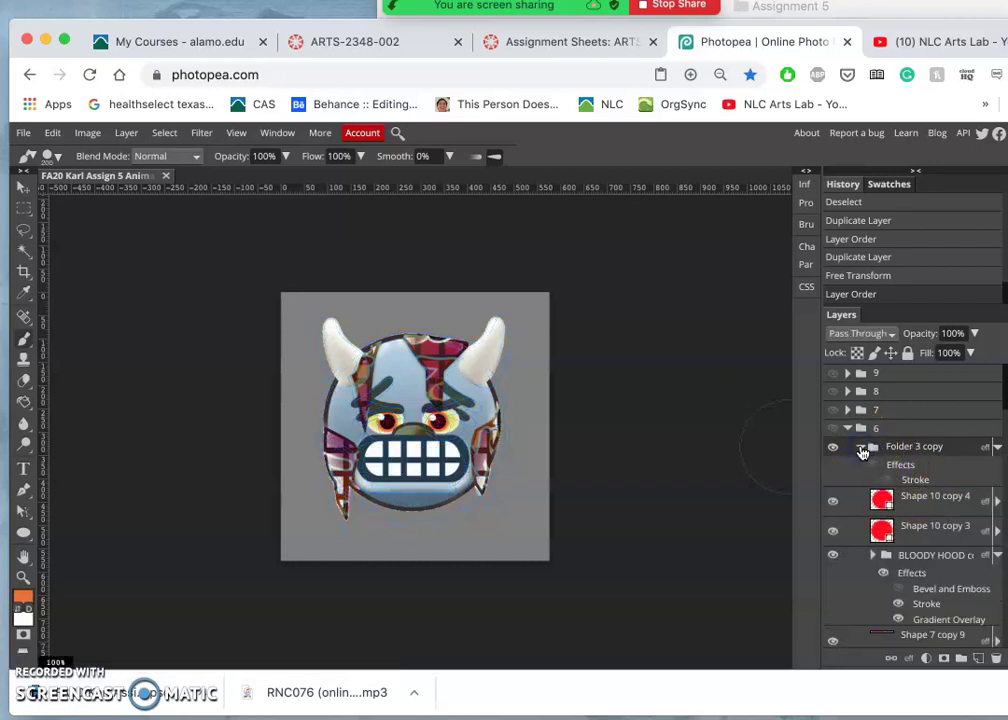
click(862, 448)
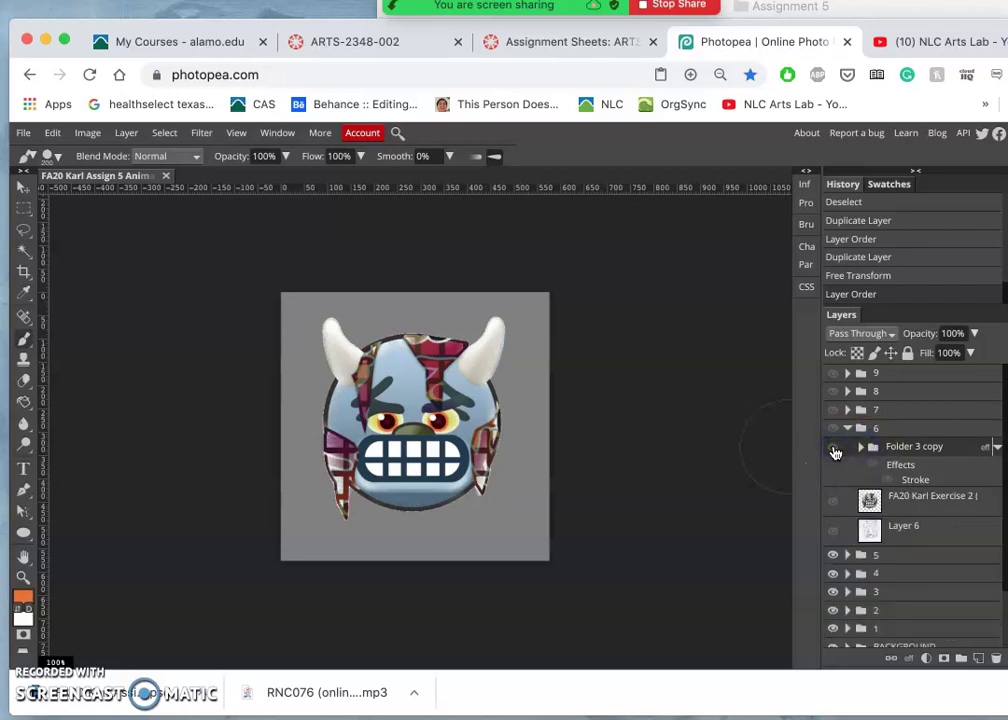
Show the original emoji layer and folder 6, with Folder 3 copy's shapes listed
click(835, 450)
click(833, 500)
click(861, 447)
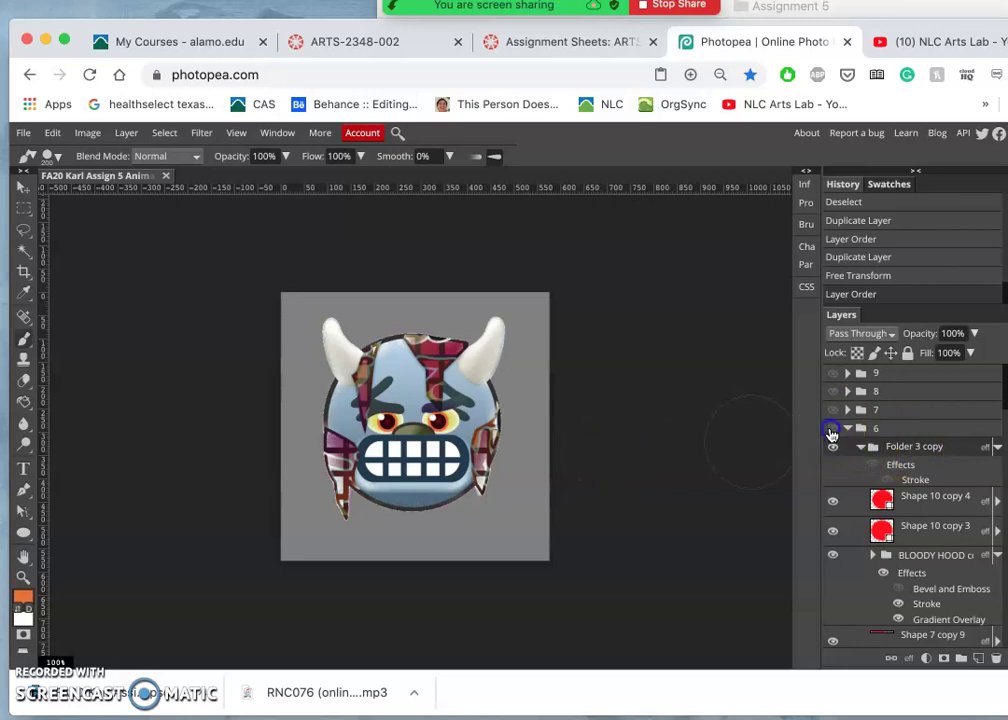
click(833, 428)
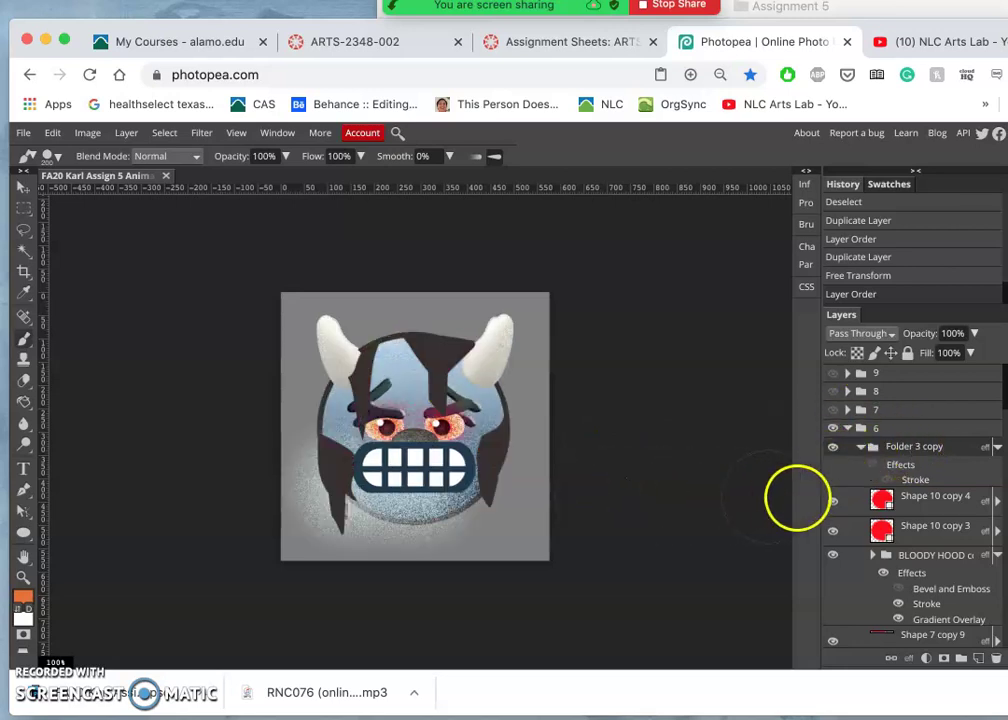
scroll(586, 443, up, 3)
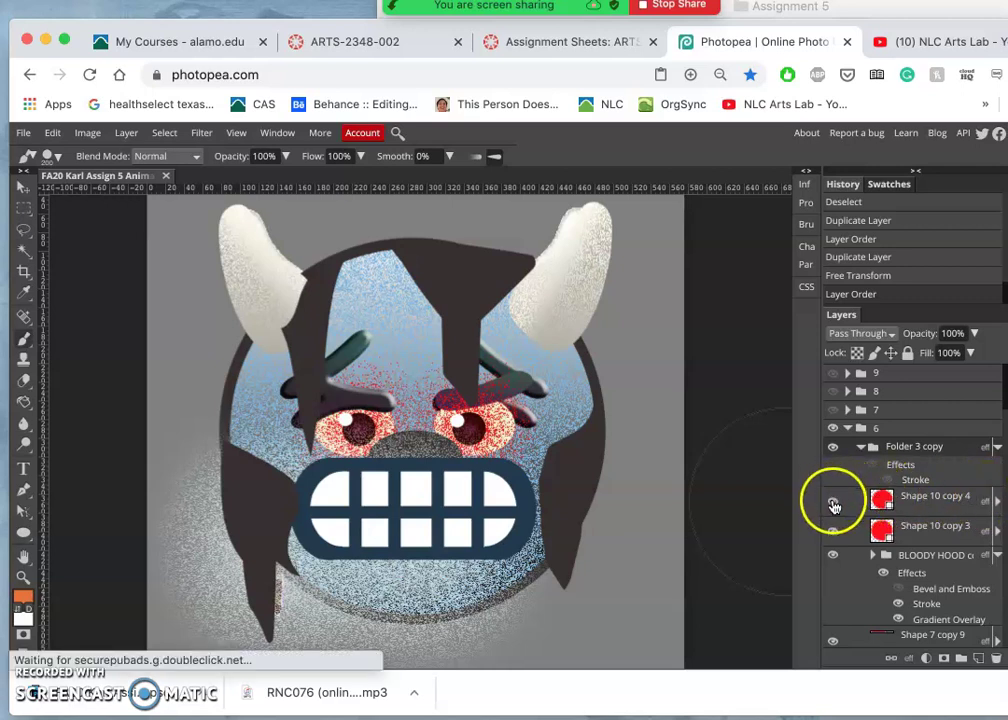
scroll(879, 535, down, 1)
scroll(879, 535, down, 2)
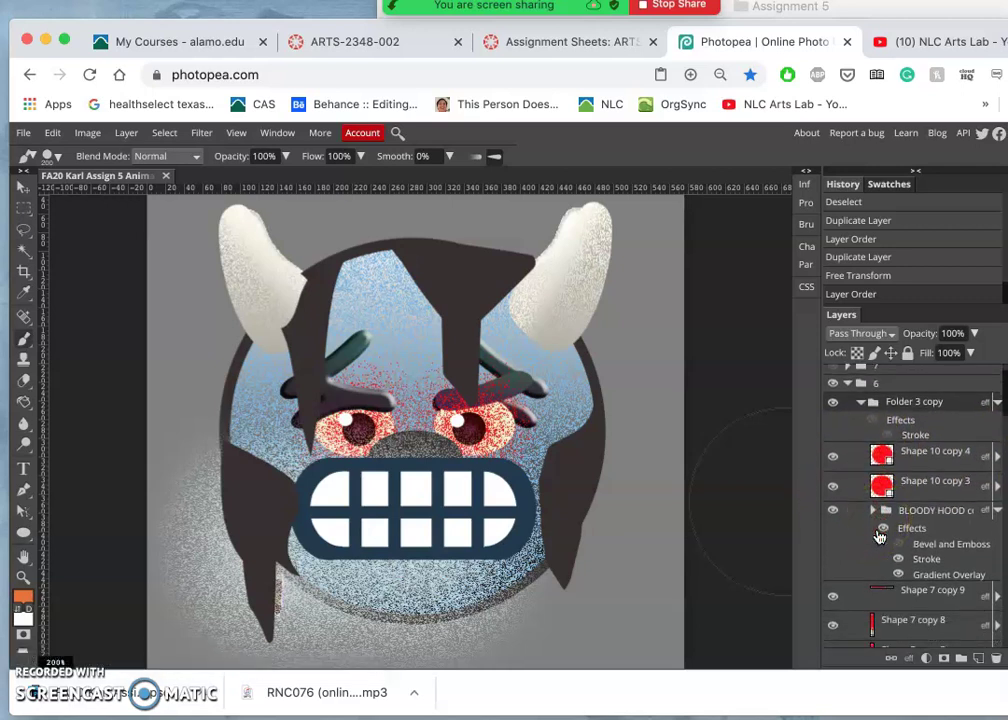
Disable the hood group's stroke effect so only Gradient Overlay stays active
click(882, 528)
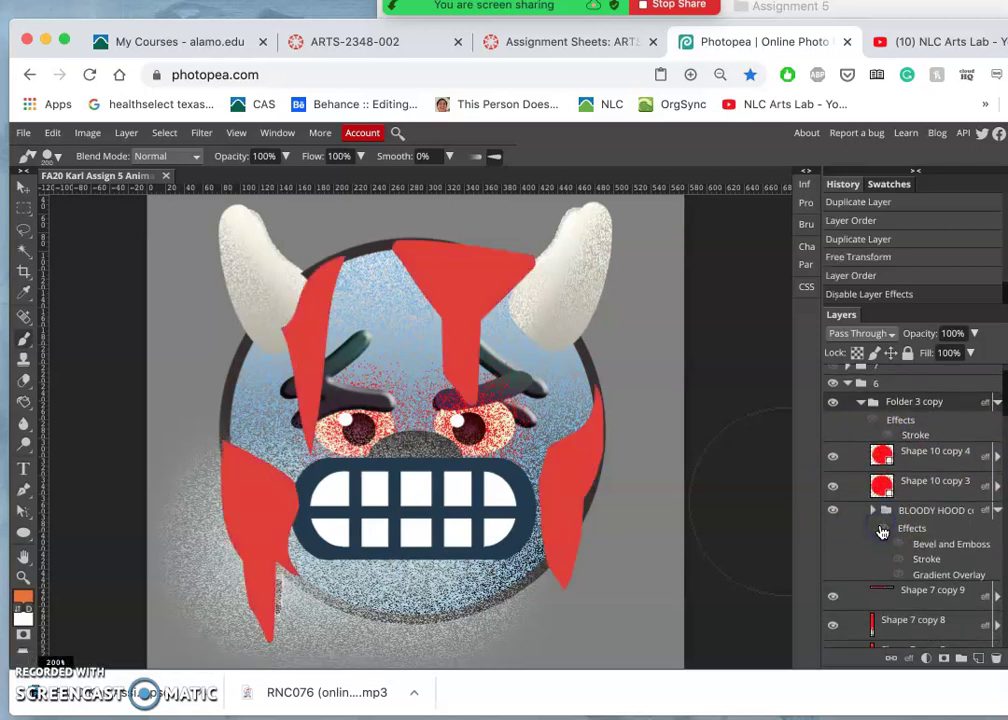
click(882, 529)
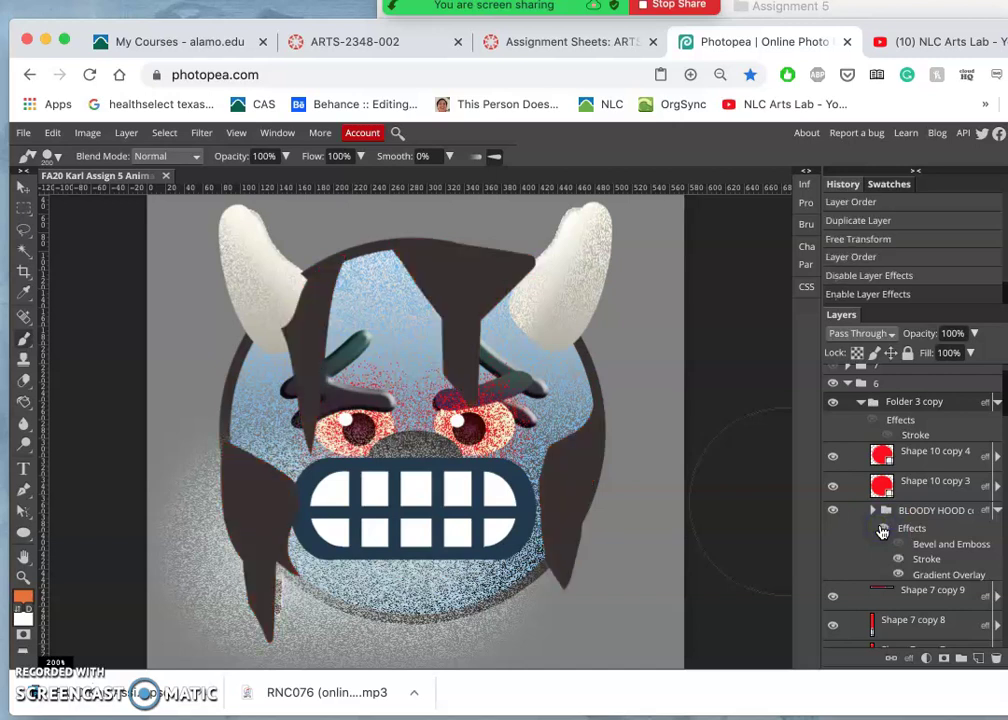
click(882, 528)
click(882, 528)
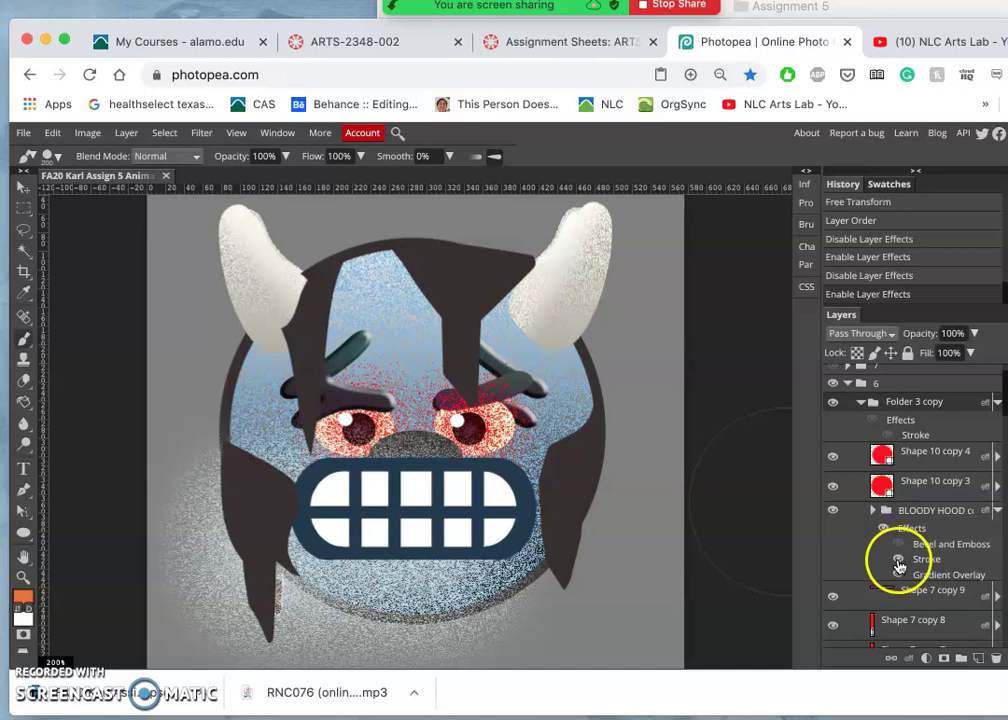
click(898, 560)
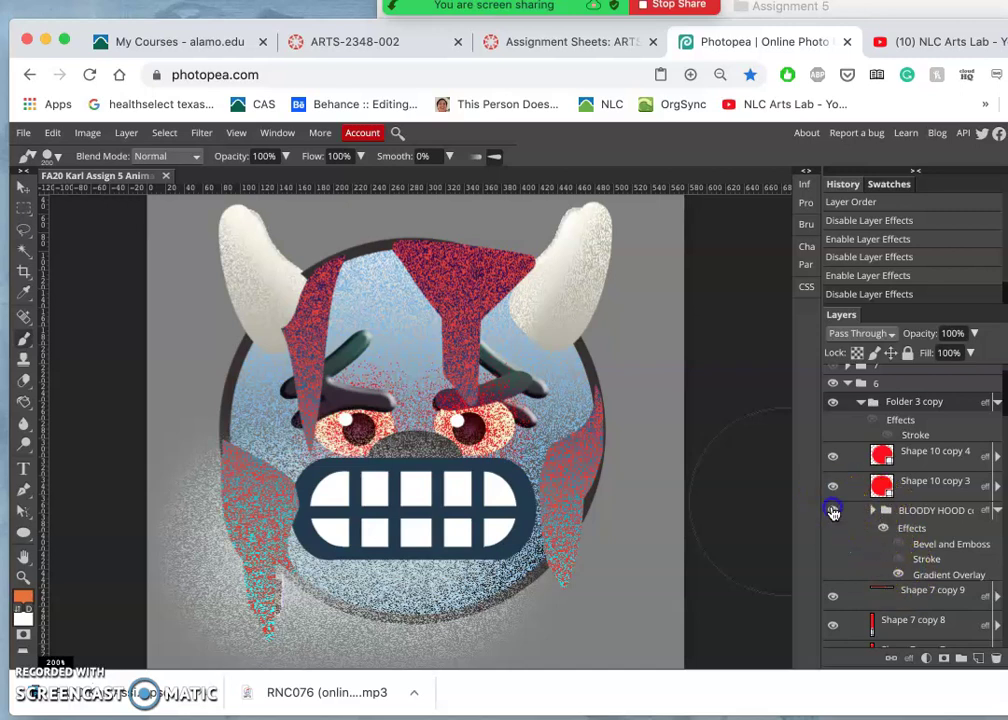
click(833, 511)
click(833, 511)
click(833, 511)
Add a dark red Color Overlay at 40% opacity to the BLOODY HOOD group
double_click(925, 577)
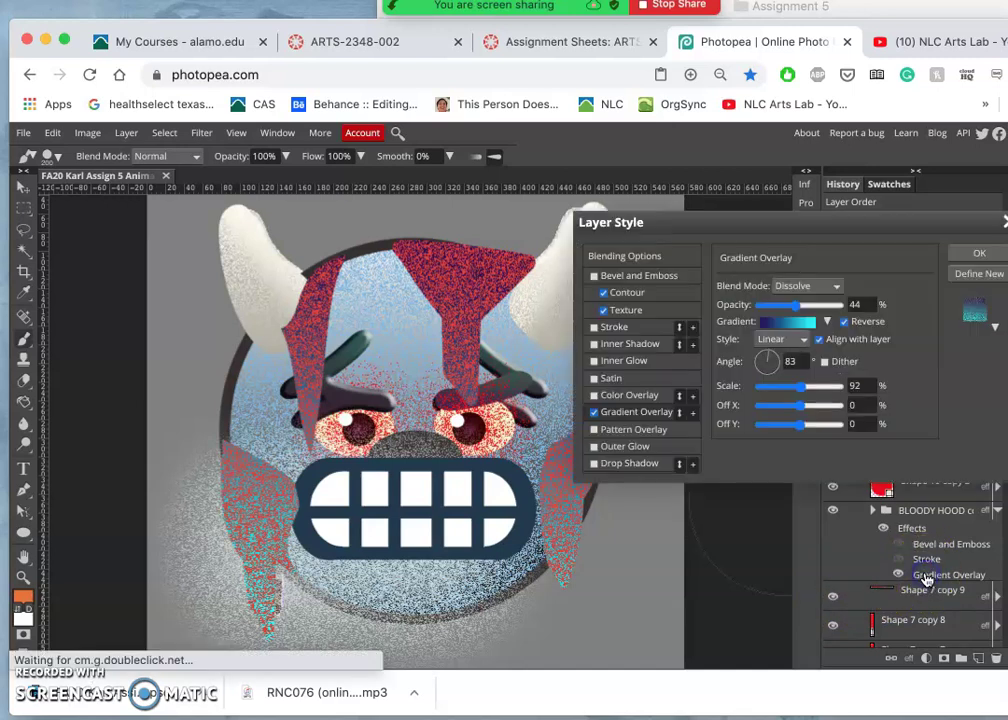
click(595, 395)
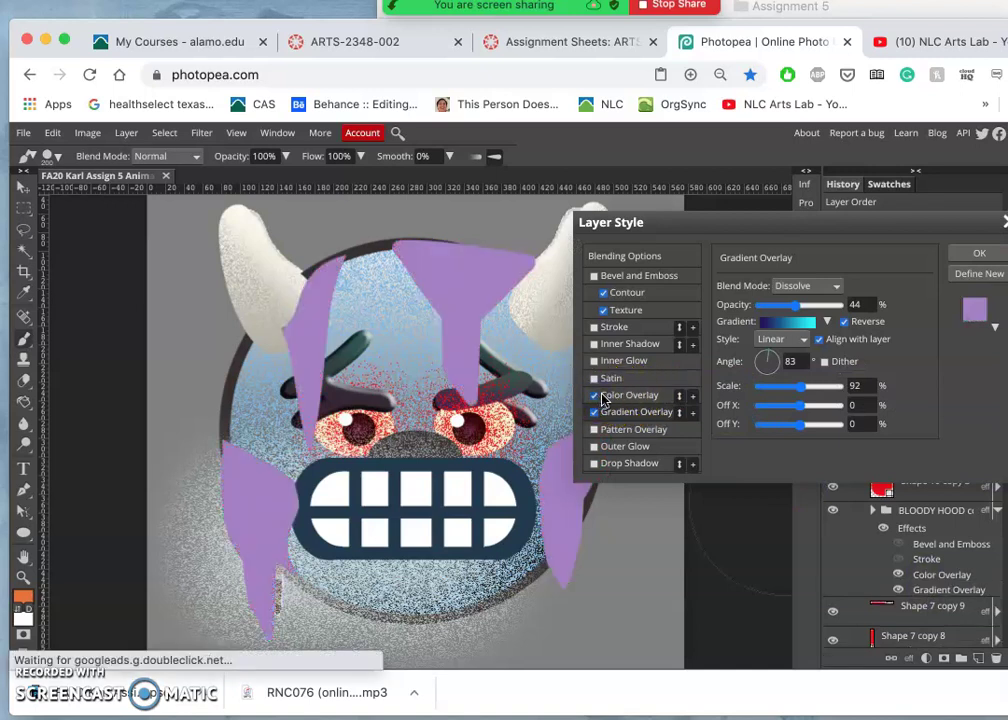
drag(838, 305, 797, 307)
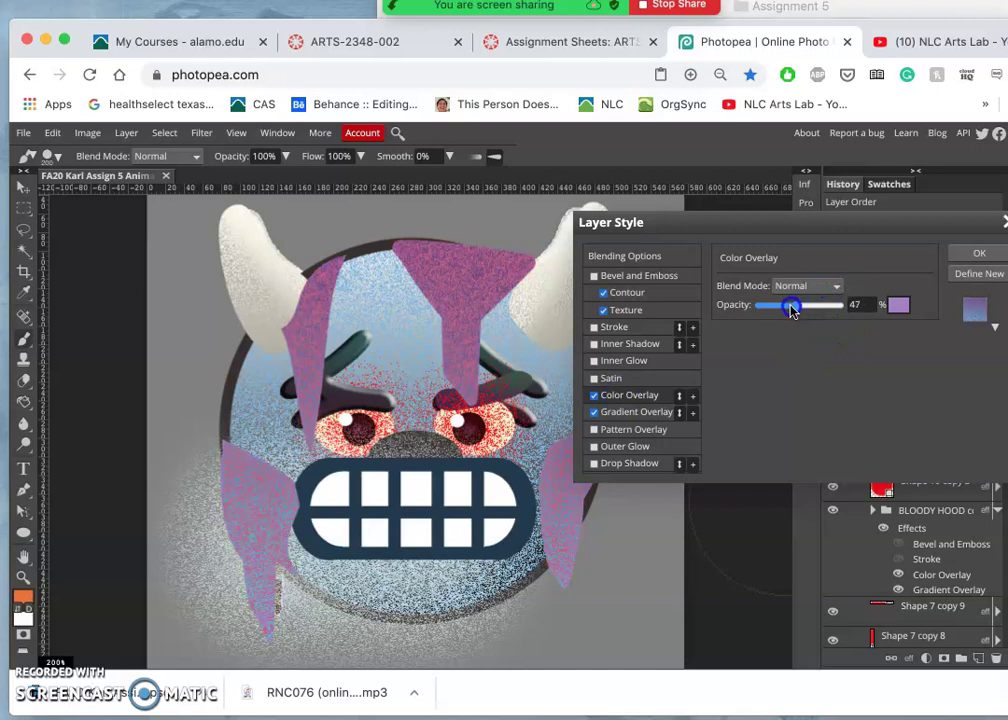
click(898, 306)
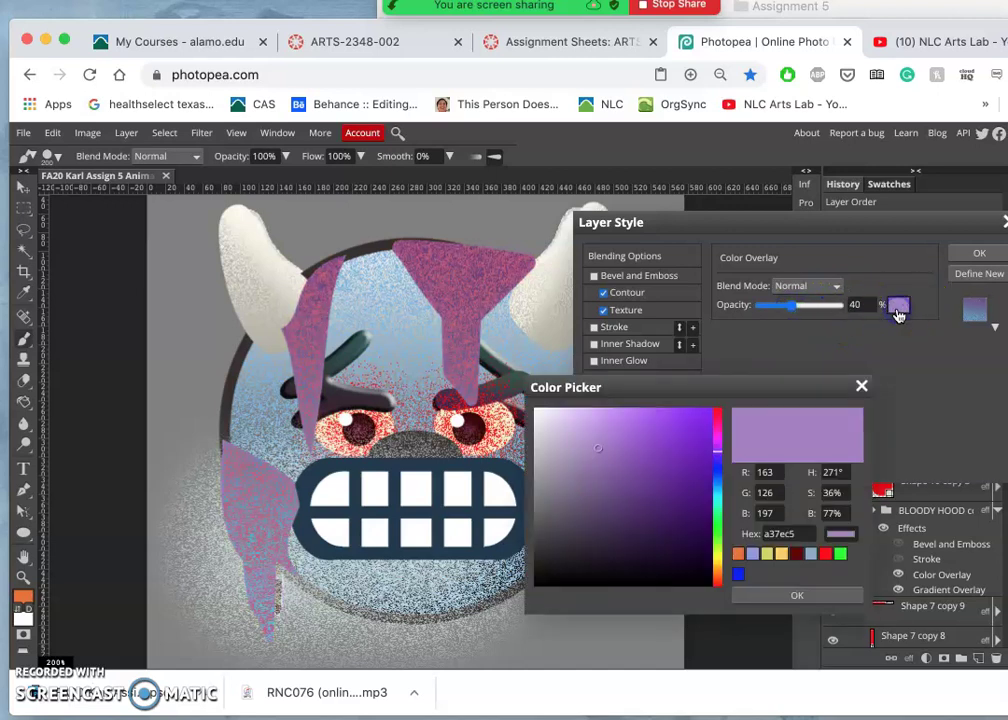
drag(717, 452, 717, 422)
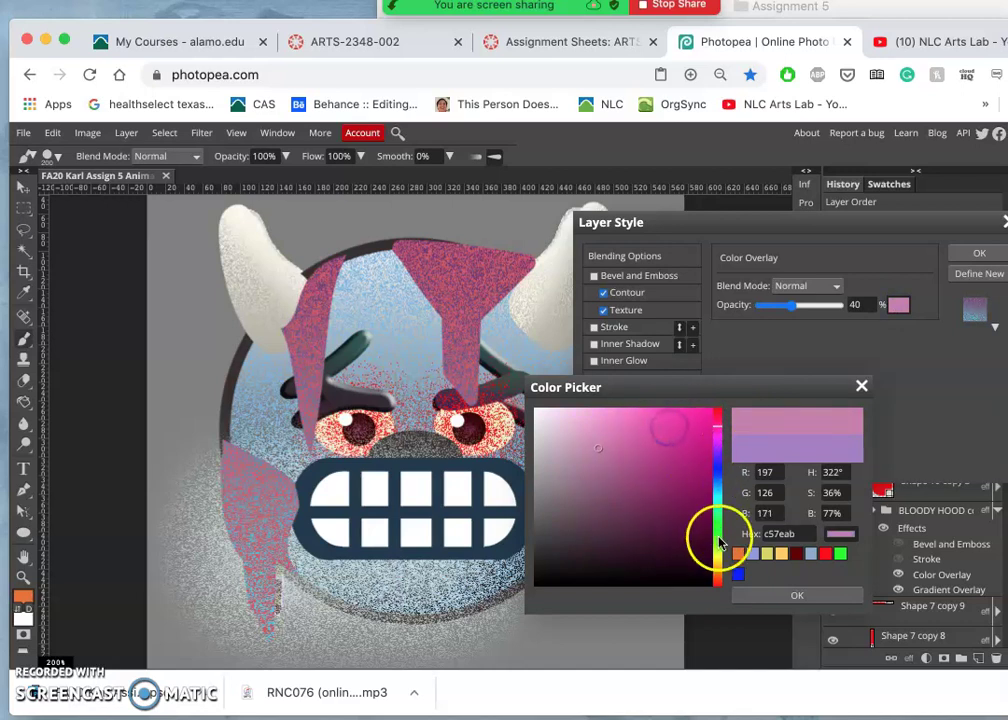
click(717, 575)
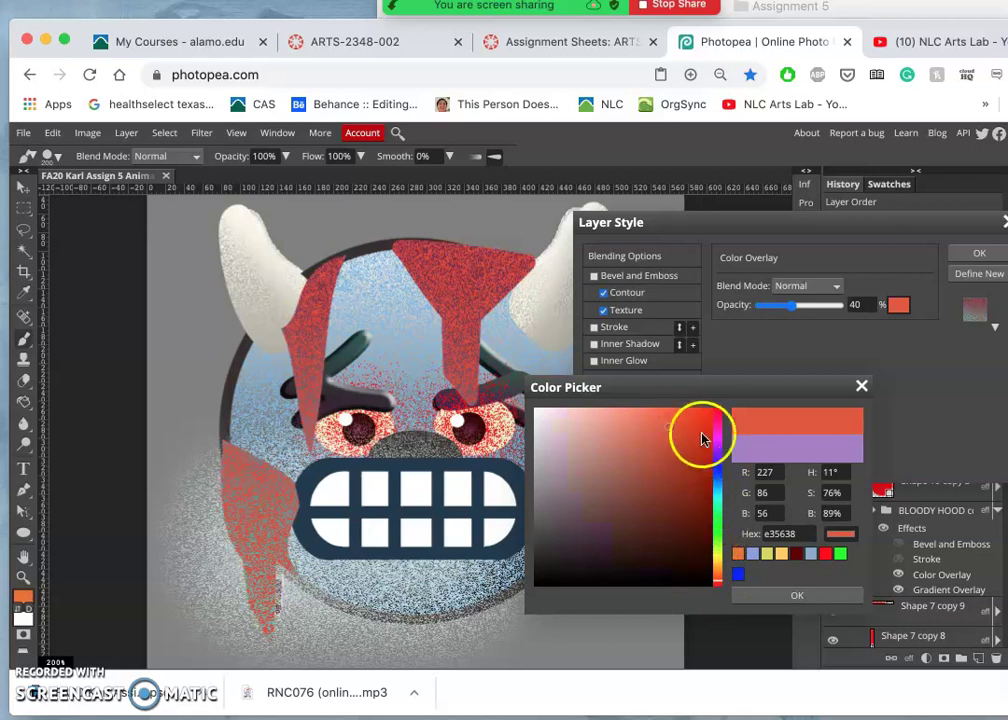
click(652, 455)
click(668, 462)
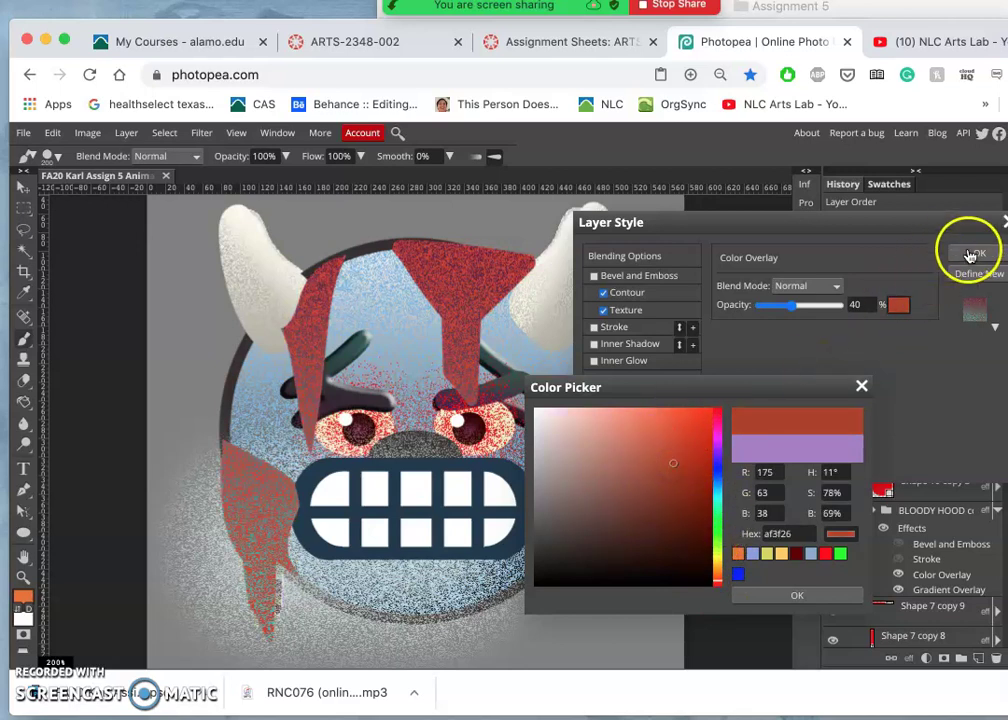
click(975, 255)
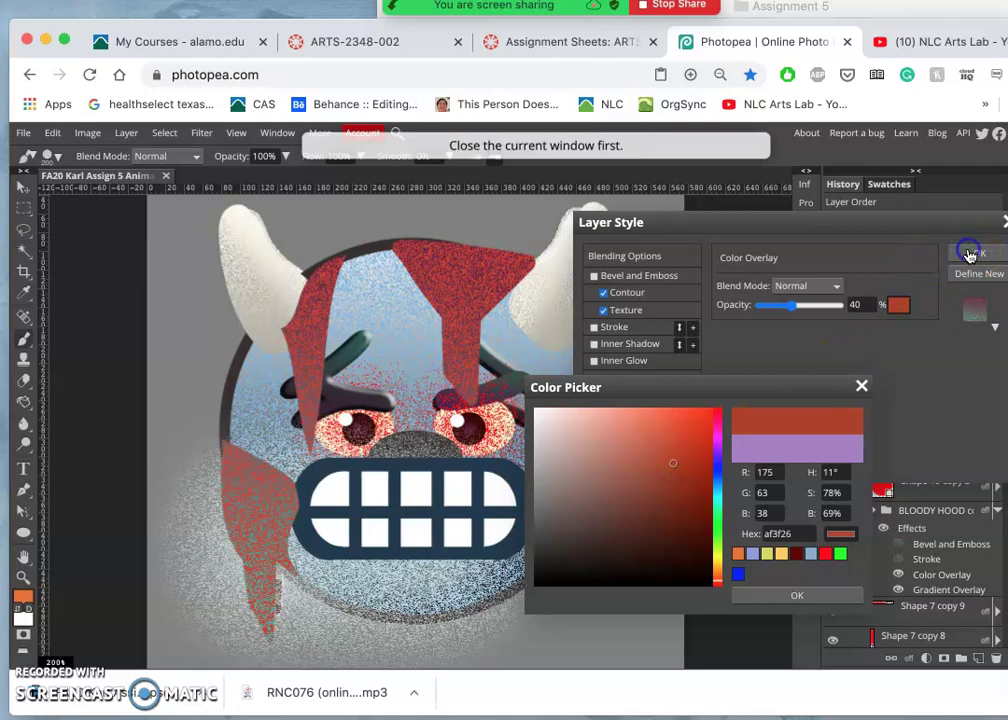
click(797, 596)
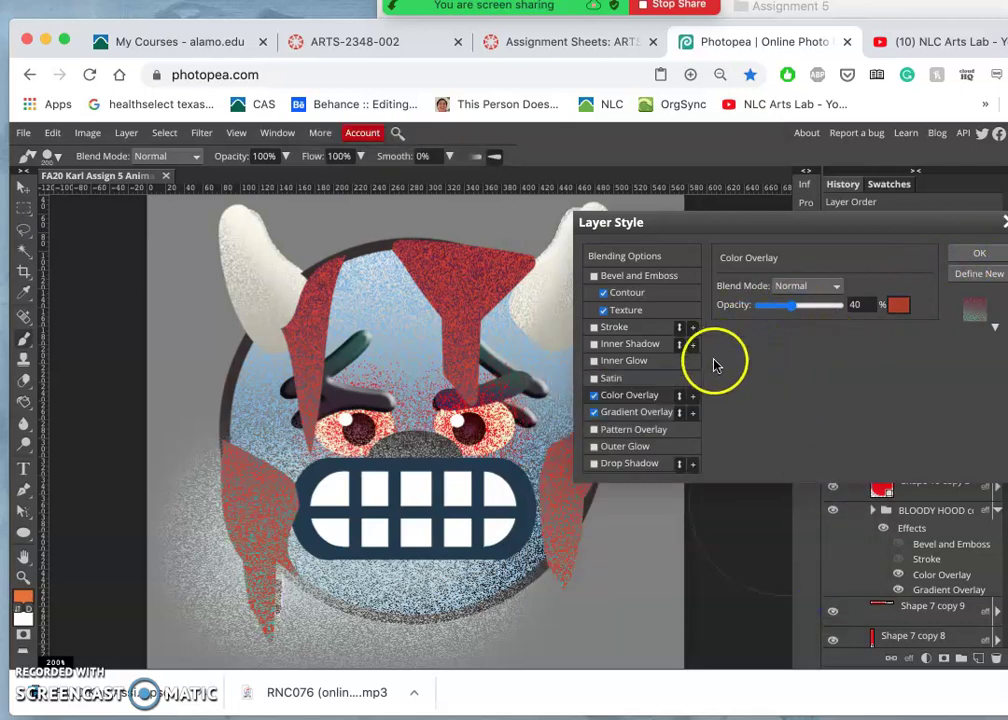
Set Gradient Overlay opacity to 40 and recolor its cyan end stop dark teal
click(636, 412)
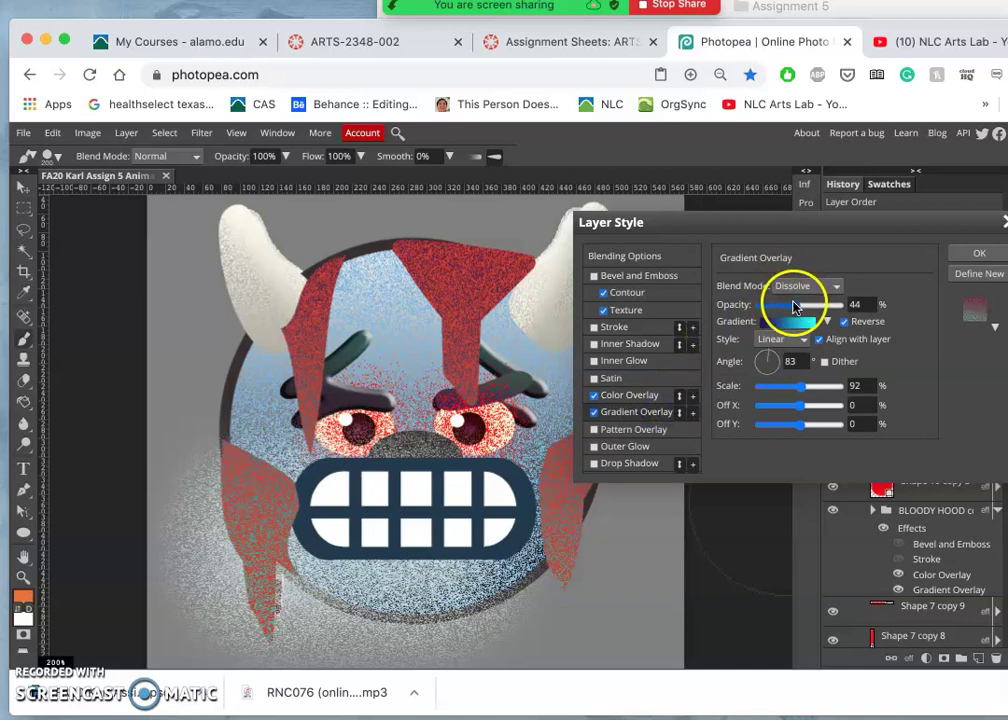
mouse_move(805, 305)
mouse_down()
mouse_move(815, 305)
mouse_move(795, 309)
mouse_up()
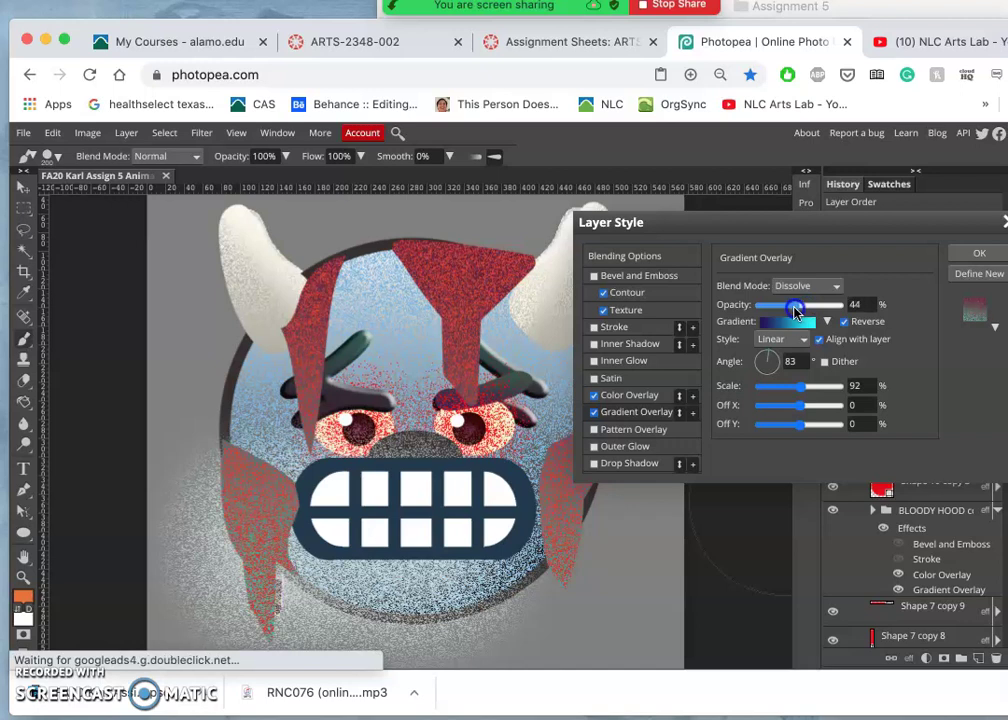
drag(795, 309, 793, 310)
click(804, 322)
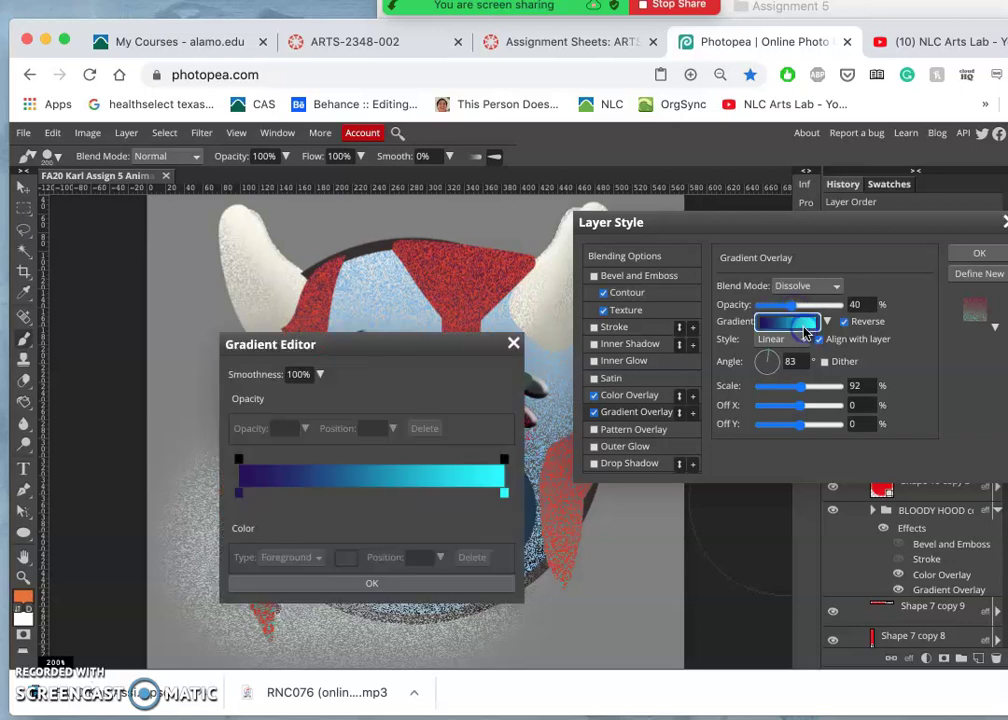
double_click(504, 494)
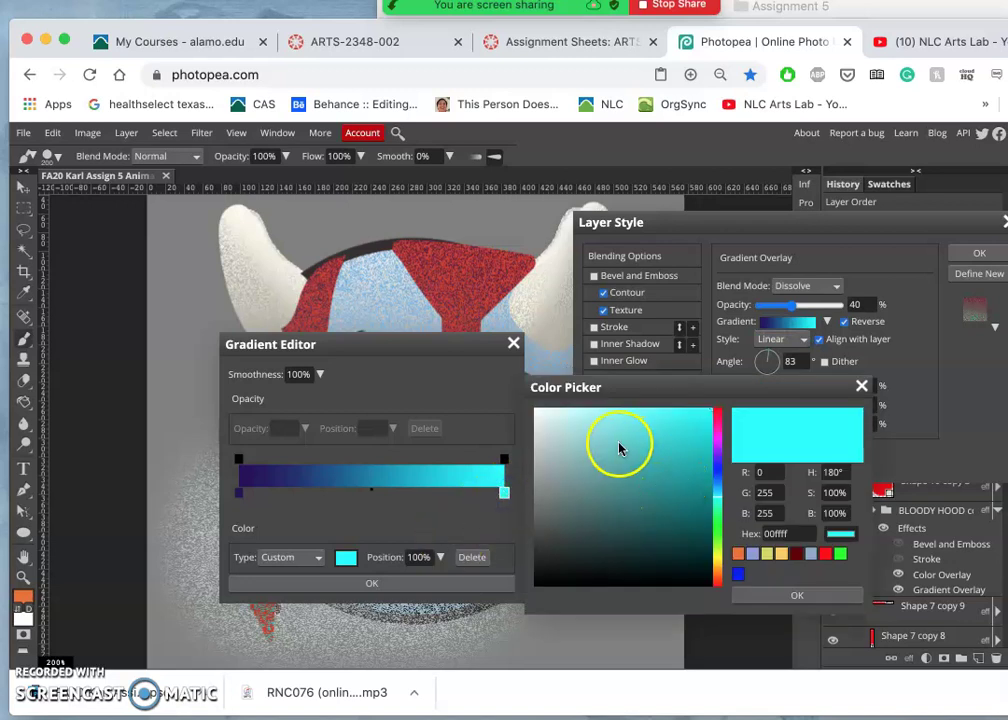
click(678, 510)
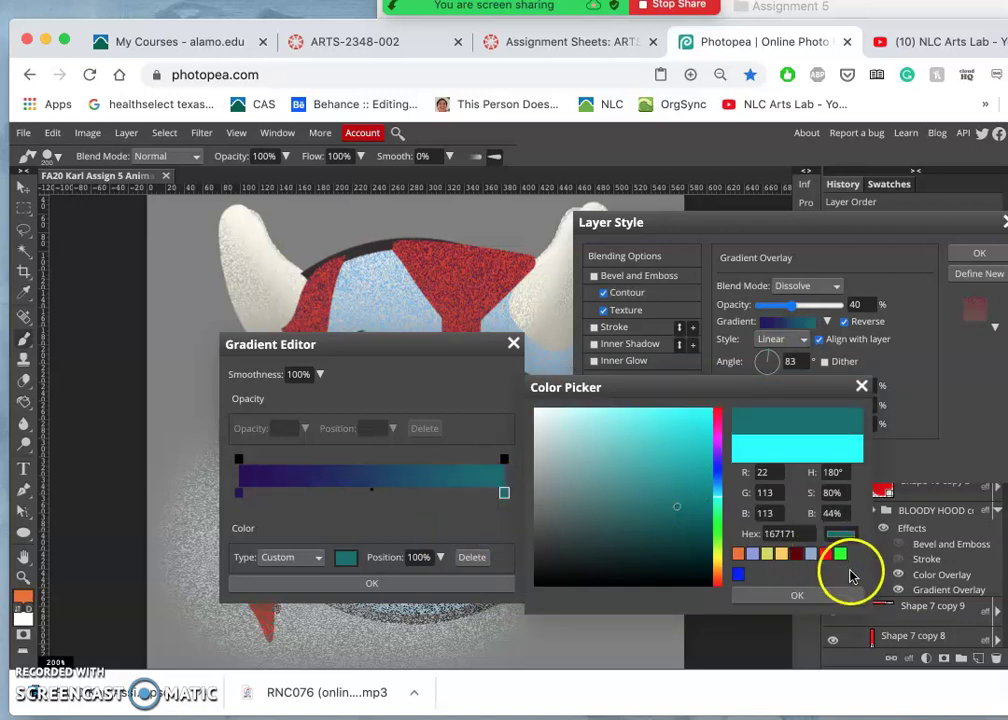
click(797, 596)
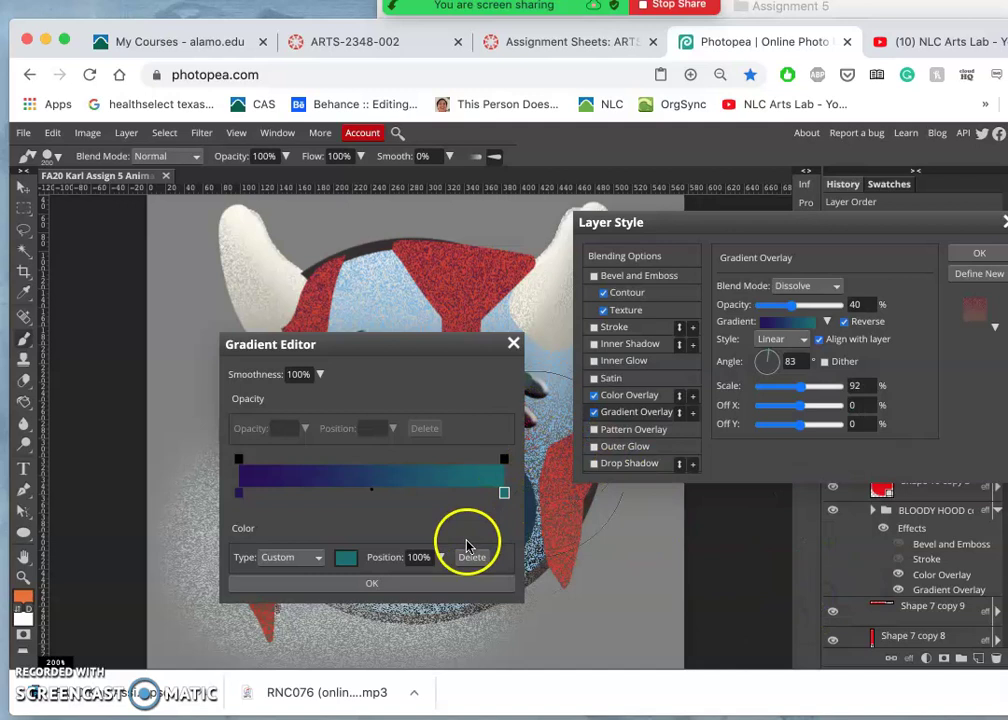
click(396, 583)
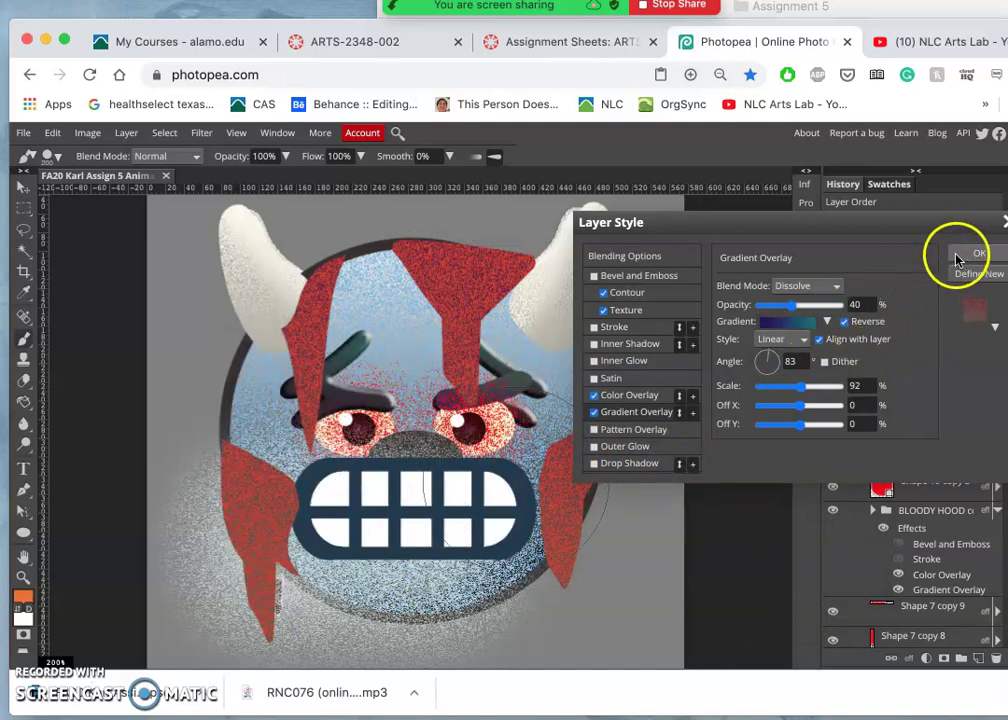
Apply the pending layer style changes and hide Shape 7 copy 9, the teeth divider line
click(958, 257)
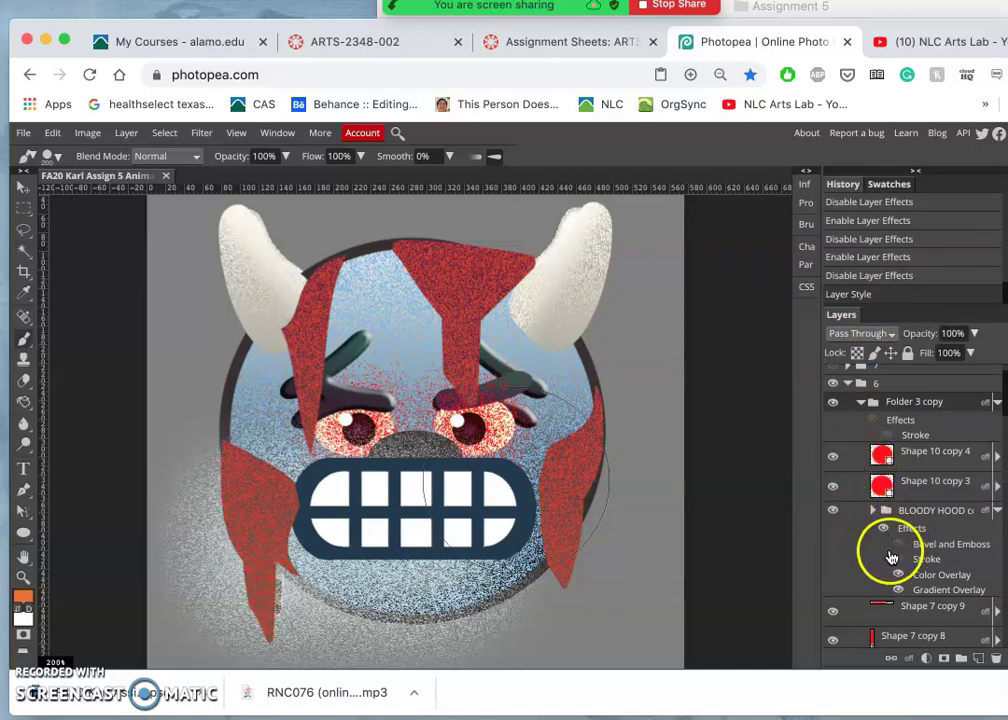
scroll(845, 510, down, 1)
scroll(847, 505, down, 3)
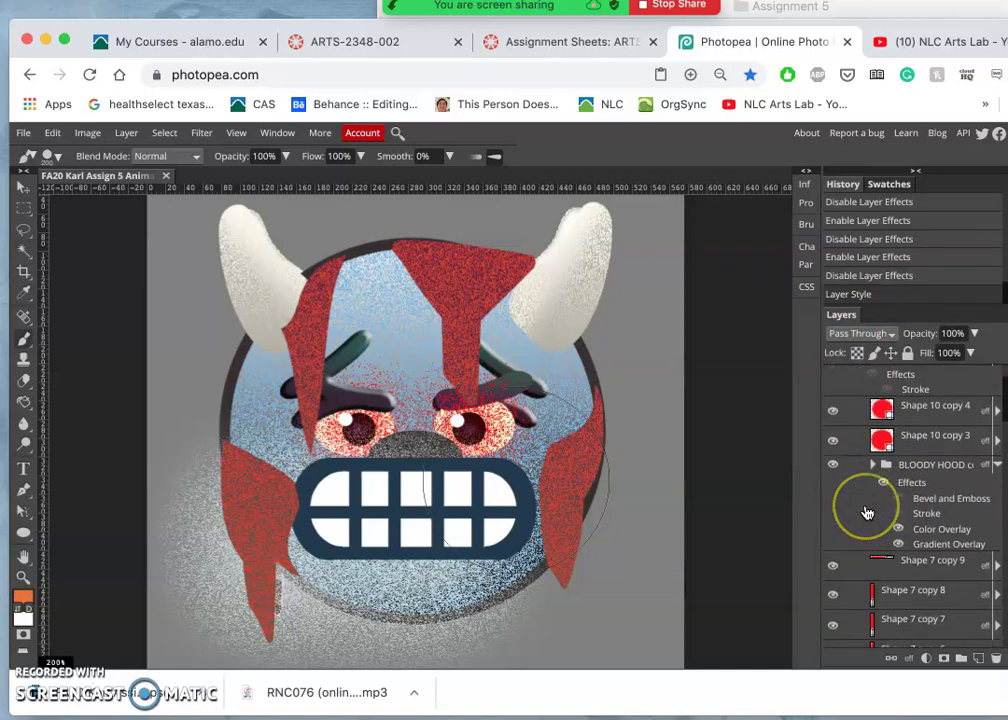
click(833, 528)
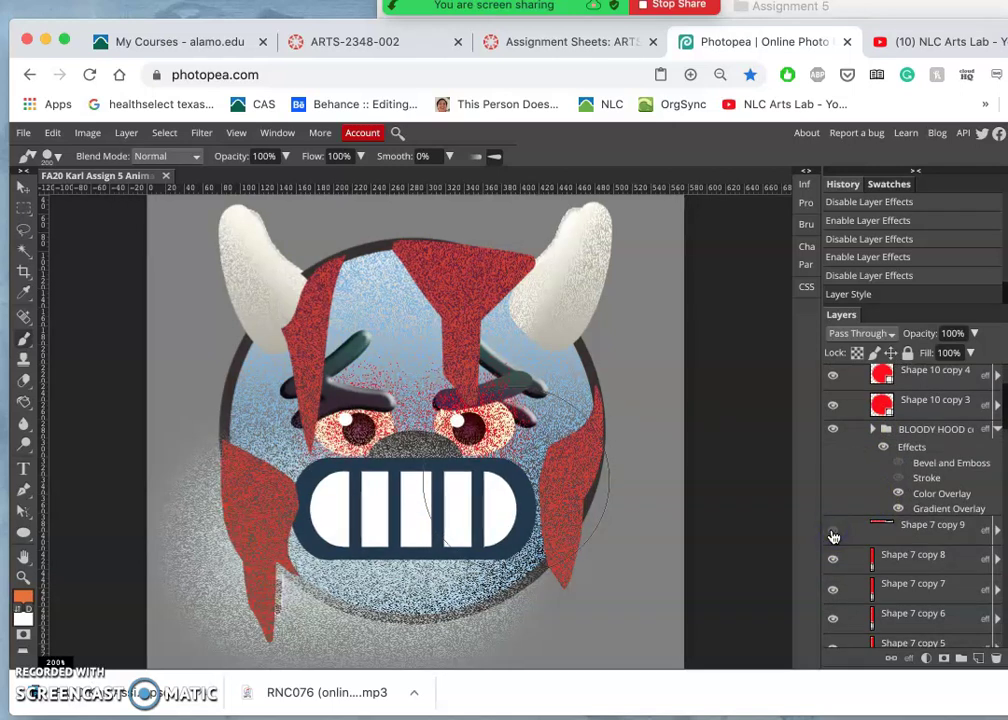
Show the Shape 7 copy 9 teeth line again and select its layer
click(833, 530)
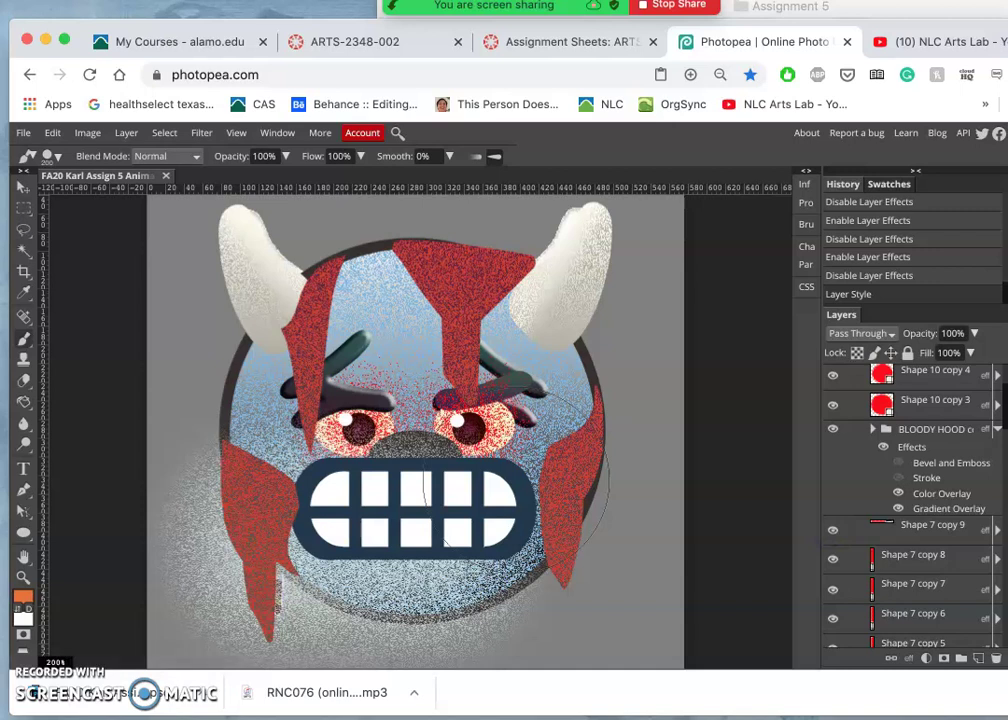
click(833, 530)
click(879, 536)
scroll(900, 540, down, 3)
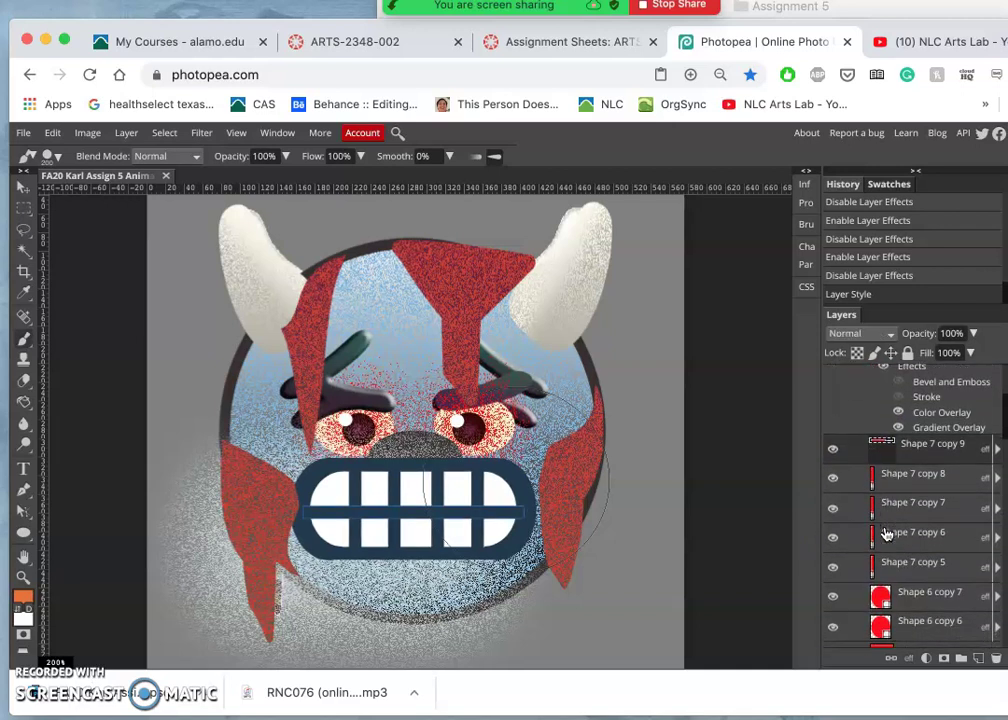
Group the Shape 7 copy layers into a new folder named MOUTH
click(962, 657)
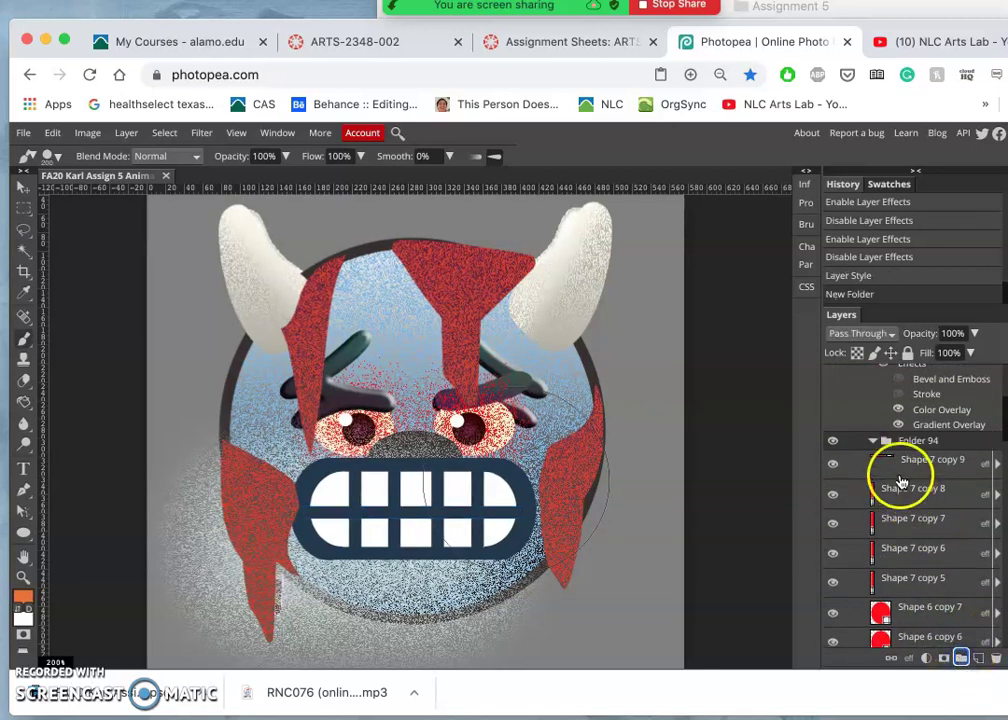
click(905, 462)
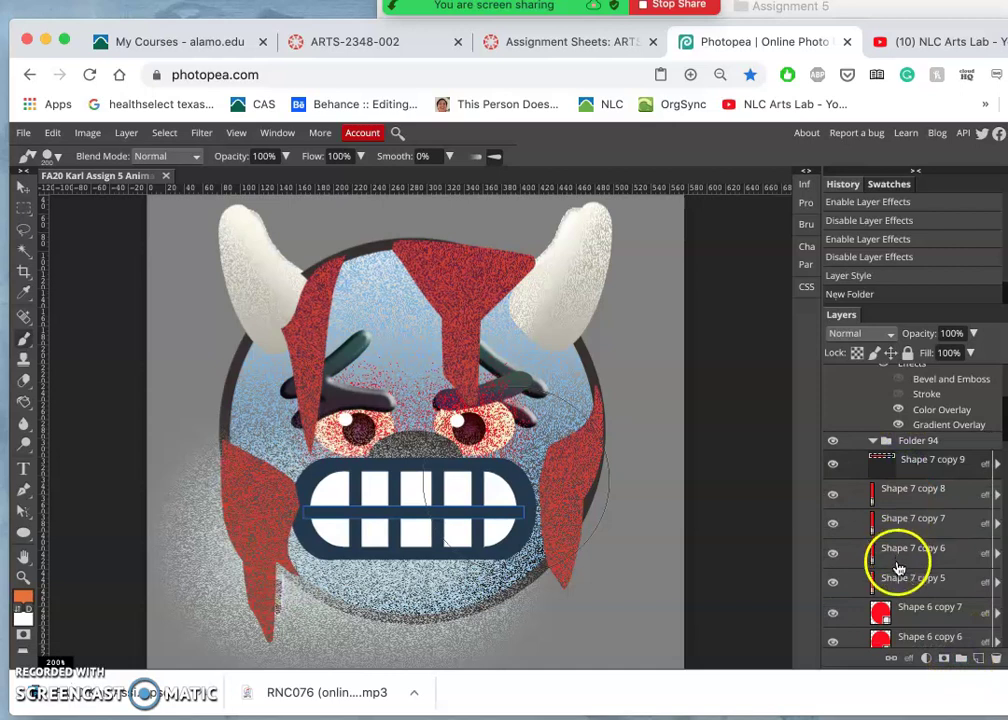
drag(920, 461, 907, 444)
double_click(920, 441)
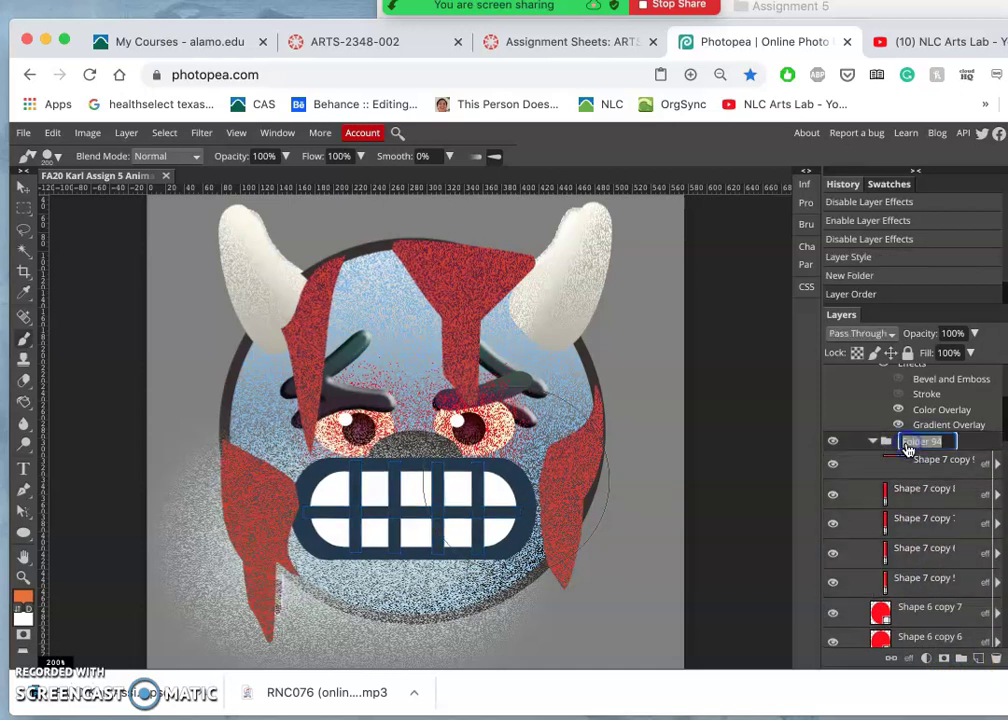
text(MOUTH)
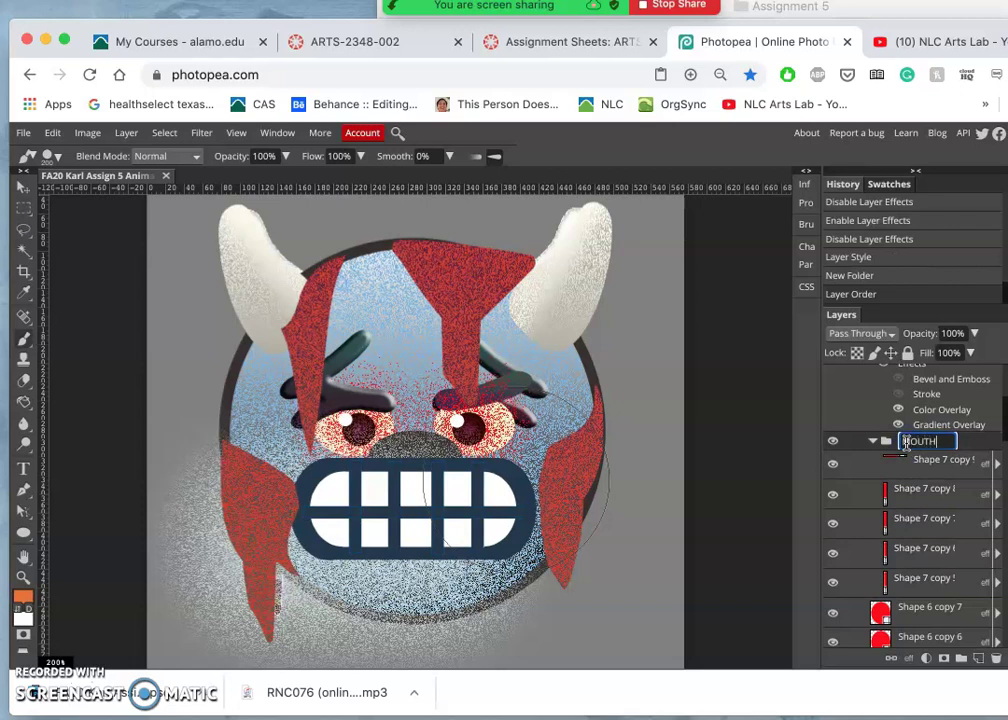
key(Return)
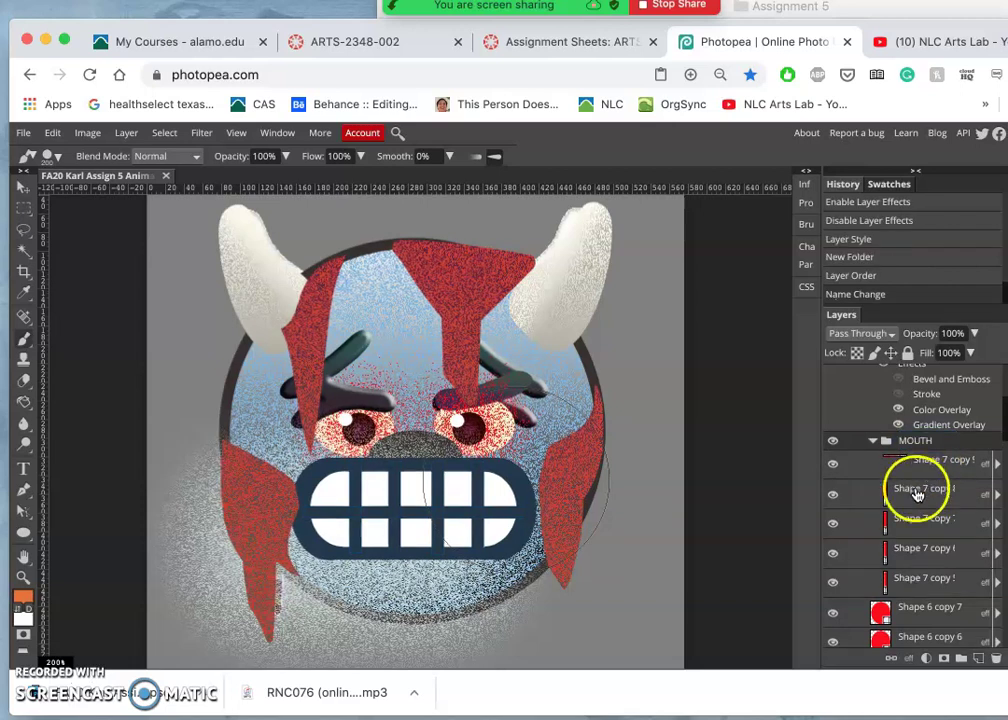
Check the MOUTH folder and the left white tooth by toggling their visibility
click(872, 440)
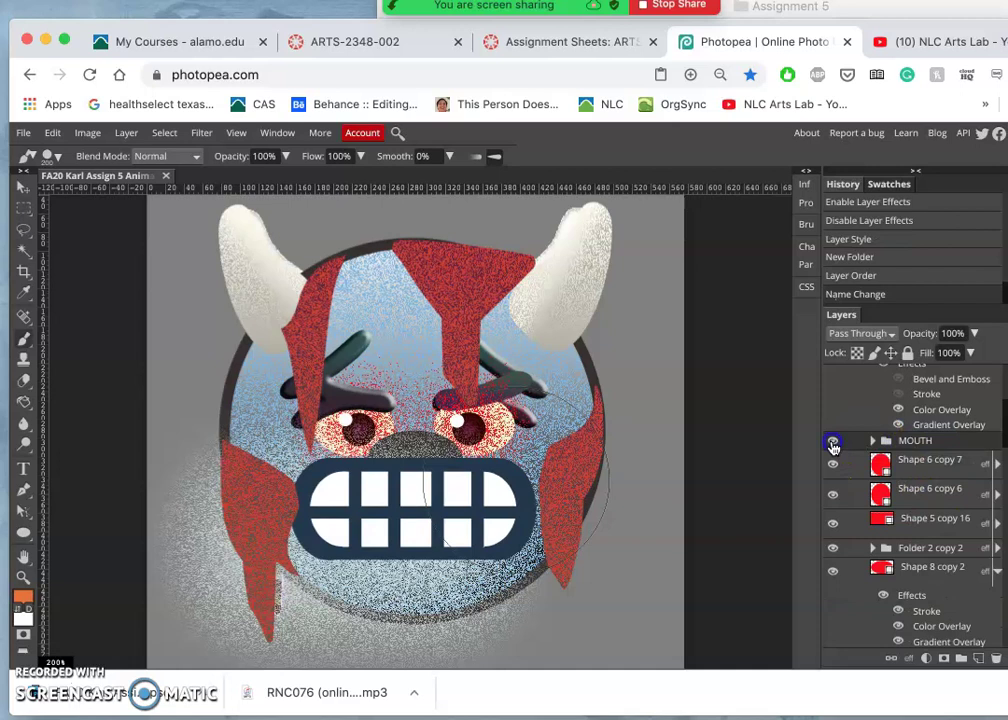
click(833, 441)
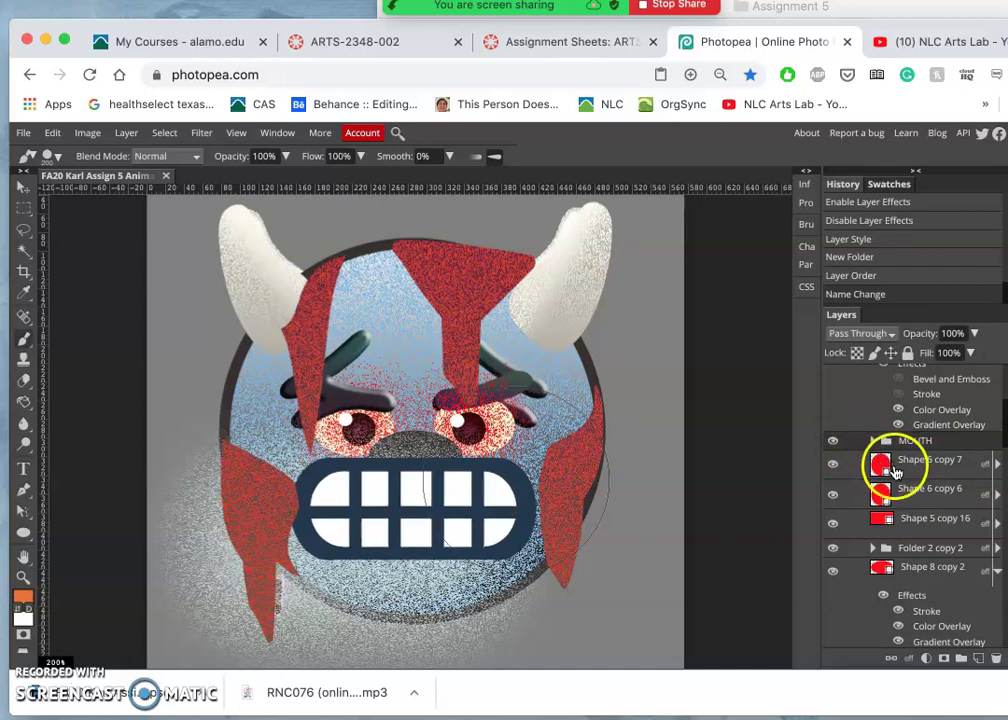
click(833, 496)
click(835, 499)
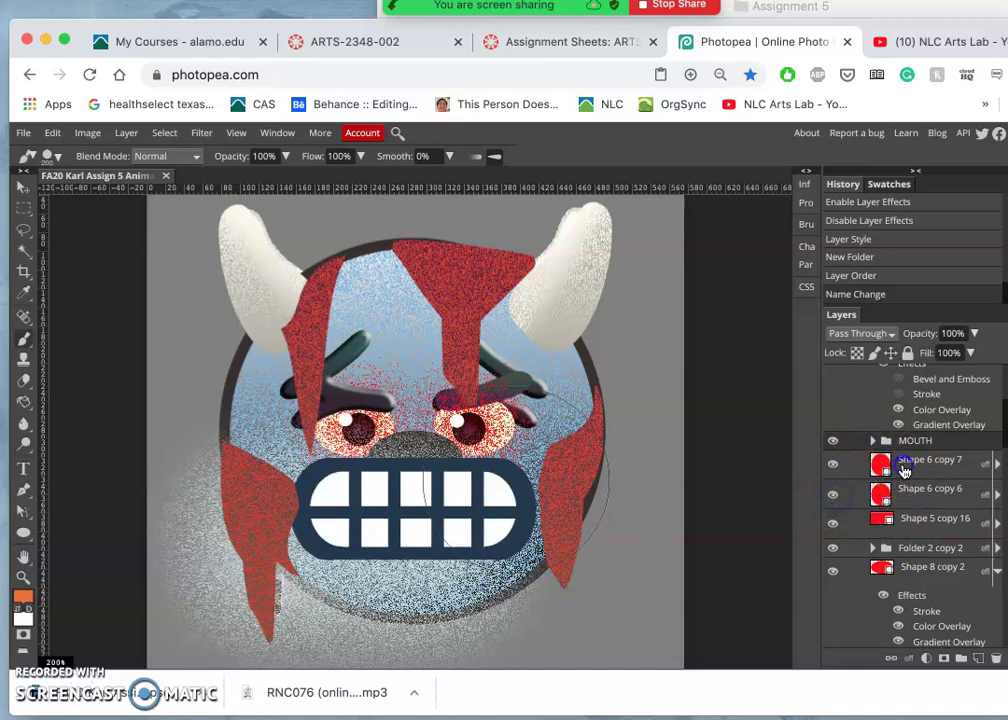
click(910, 521)
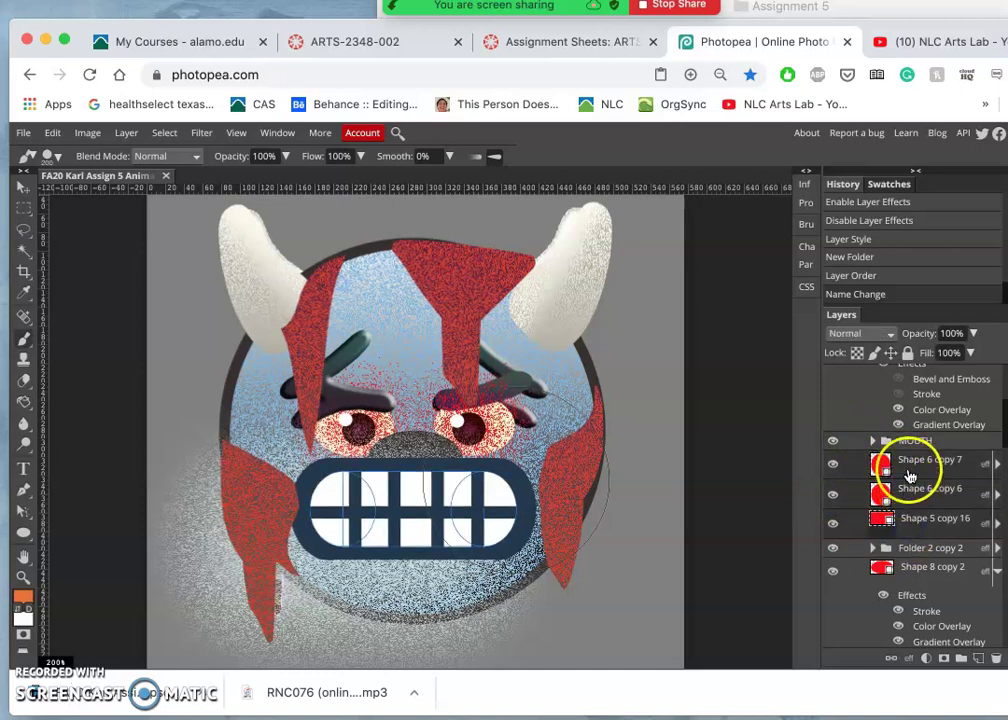
click(912, 441)
Check the MOUTH folder and the dark mouth border group by toggling their visibility
click(872, 440)
click(833, 441)
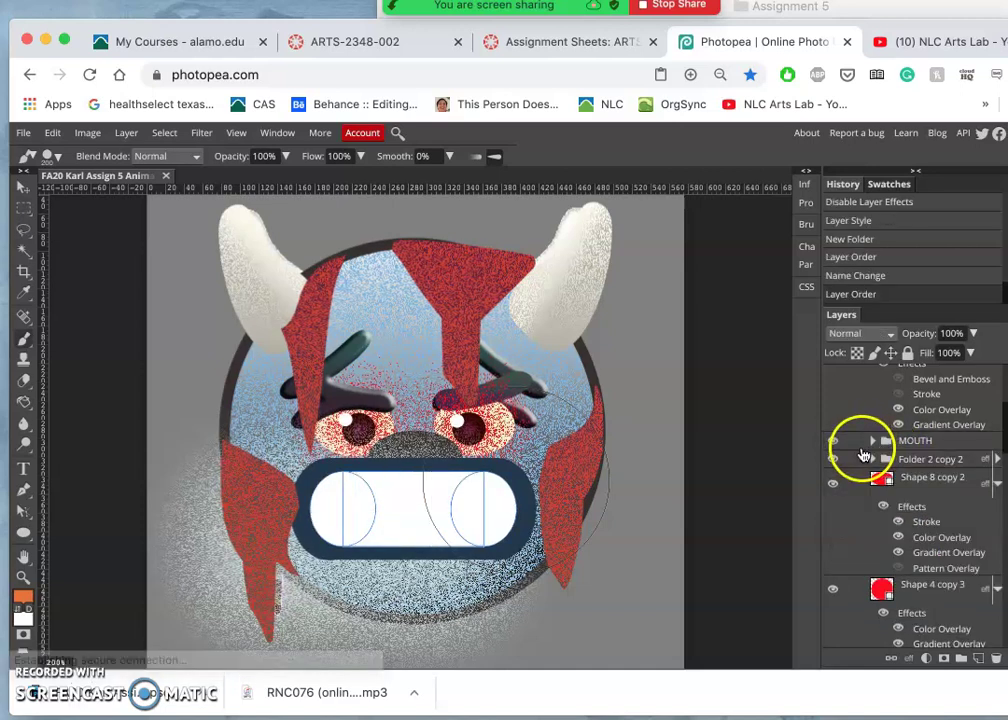
click(833, 443)
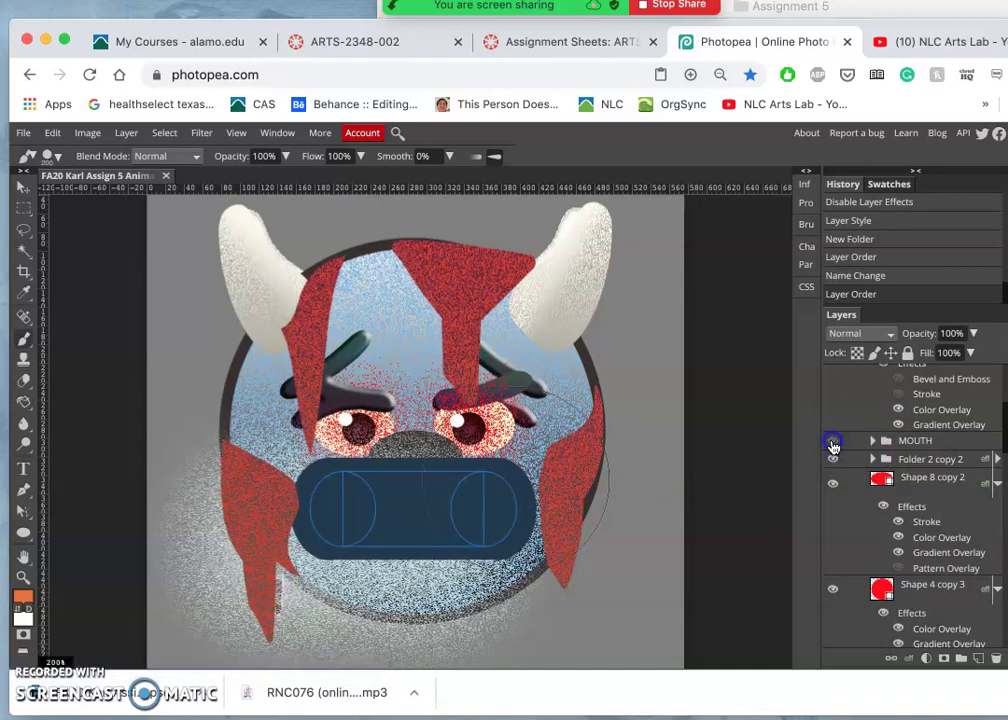
click(886, 478)
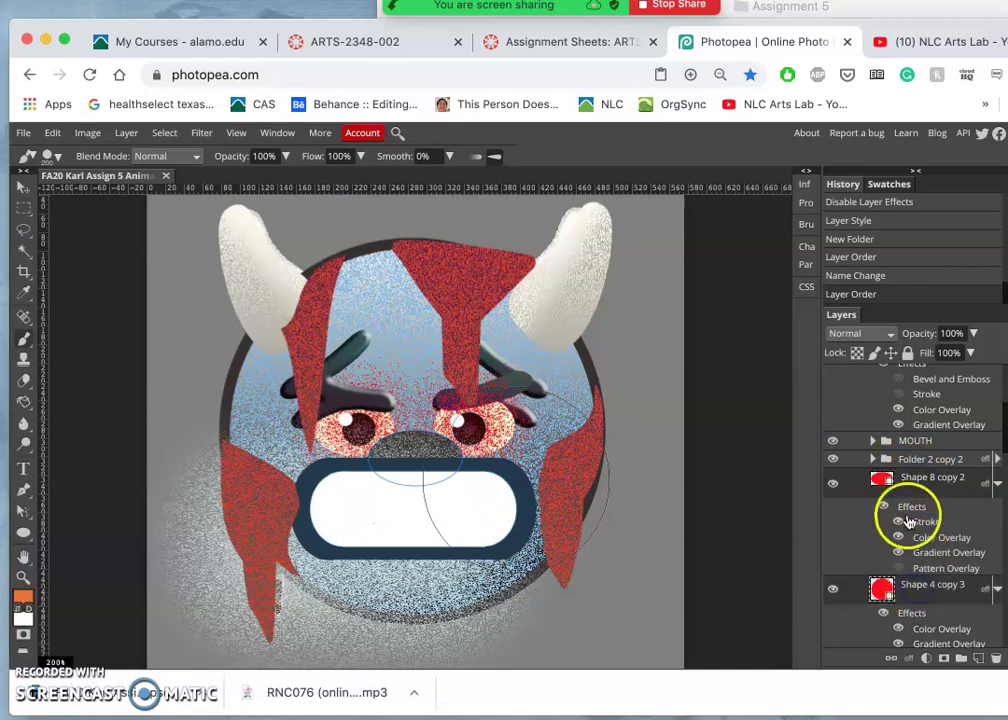
click(833, 460)
click(833, 460)
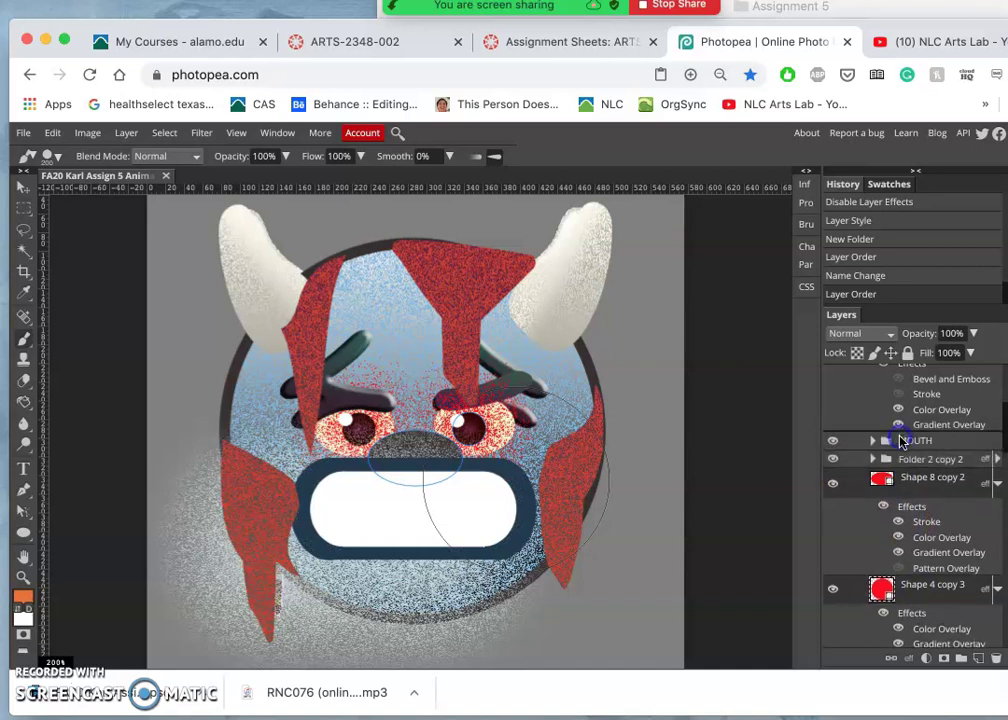
Move Folder 2 copy 2 into the MOUTH folder and expand it to show its contents
drag(900, 441, 900, 640)
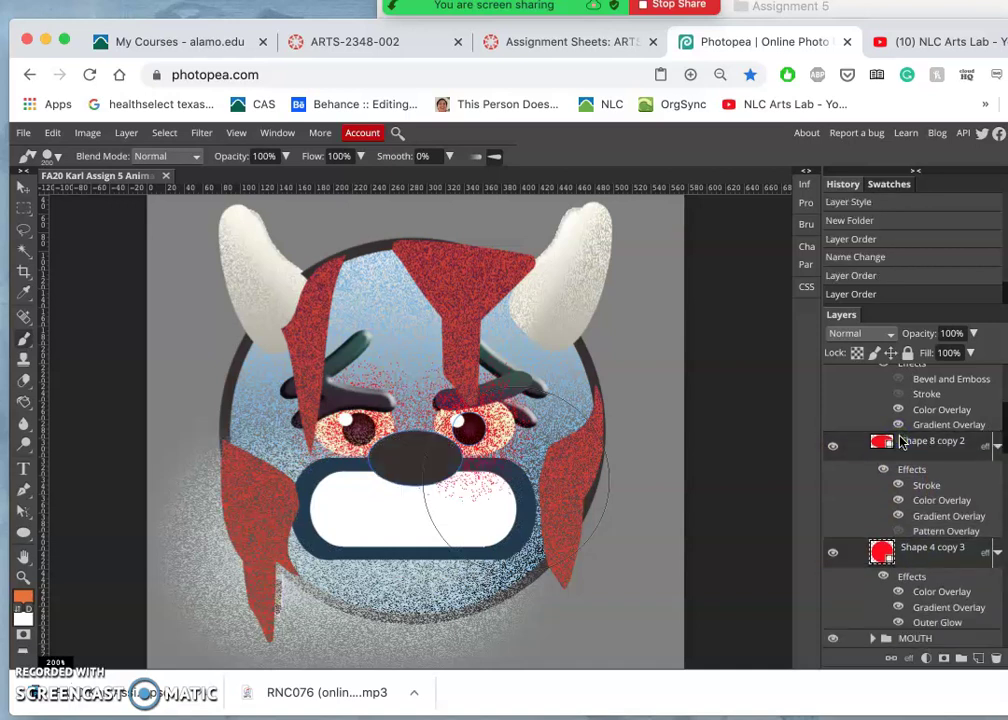
key(ctrl+z)
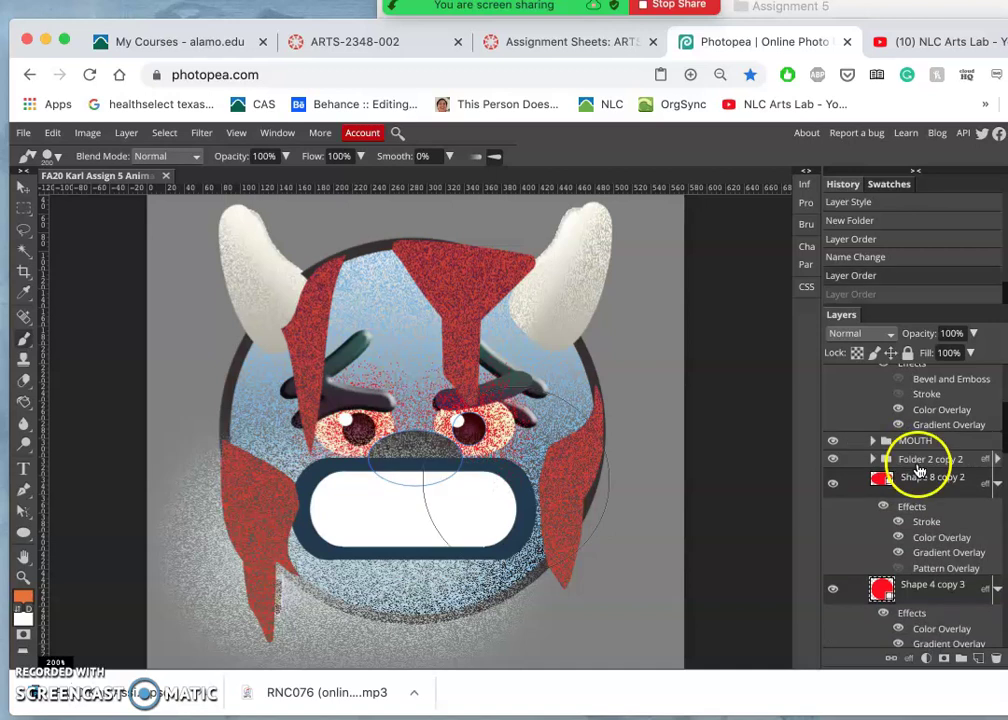
click(920, 465)
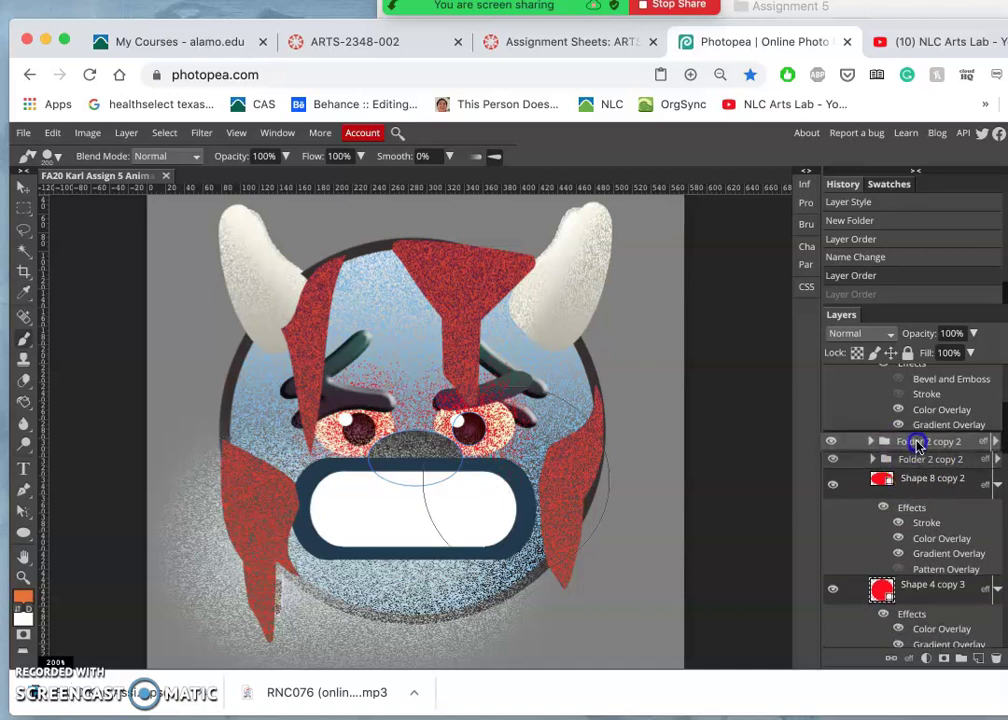
drag(919, 459, 916, 442)
click(873, 441)
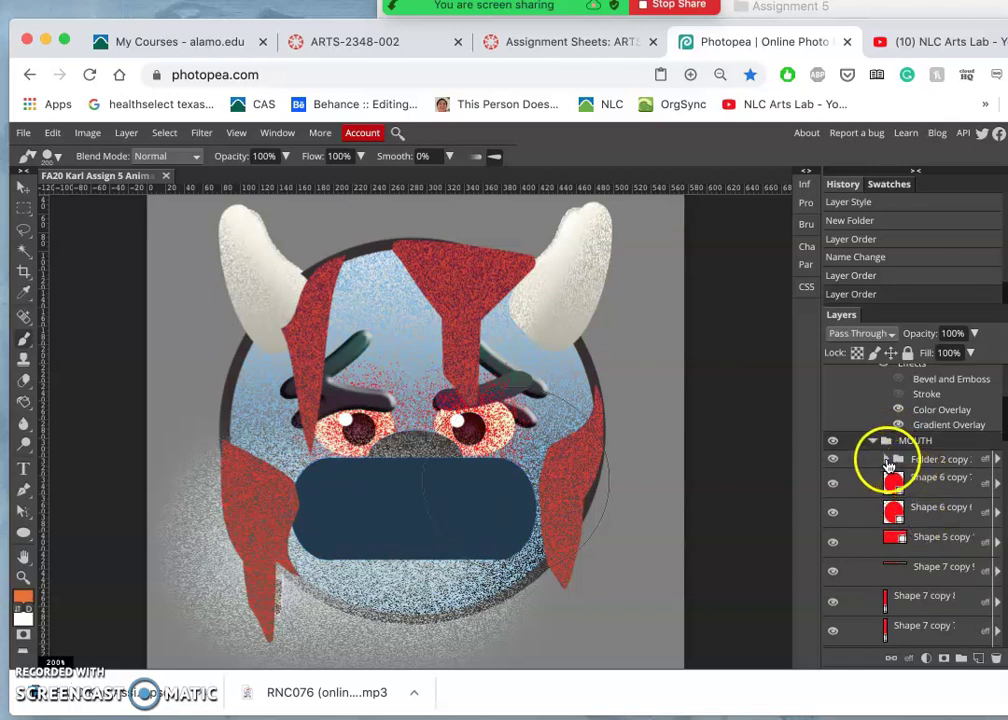
click(886, 459)
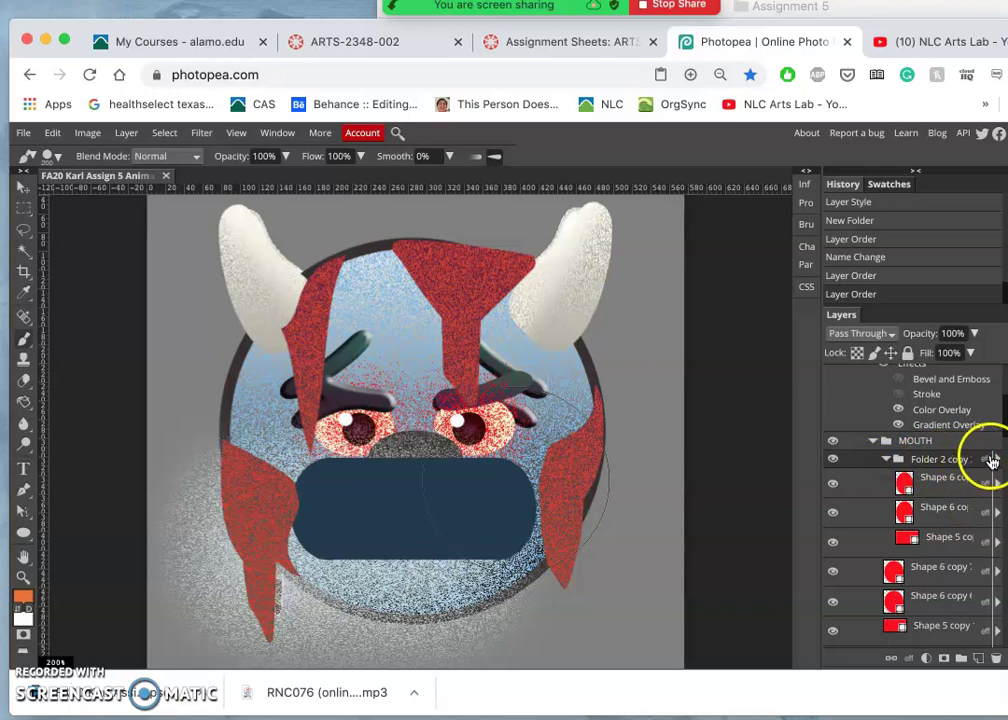
Turn off Folder 2 copy 2's Drop Shadow, then toggle MOUTH's visibility to compare
click(999, 459)
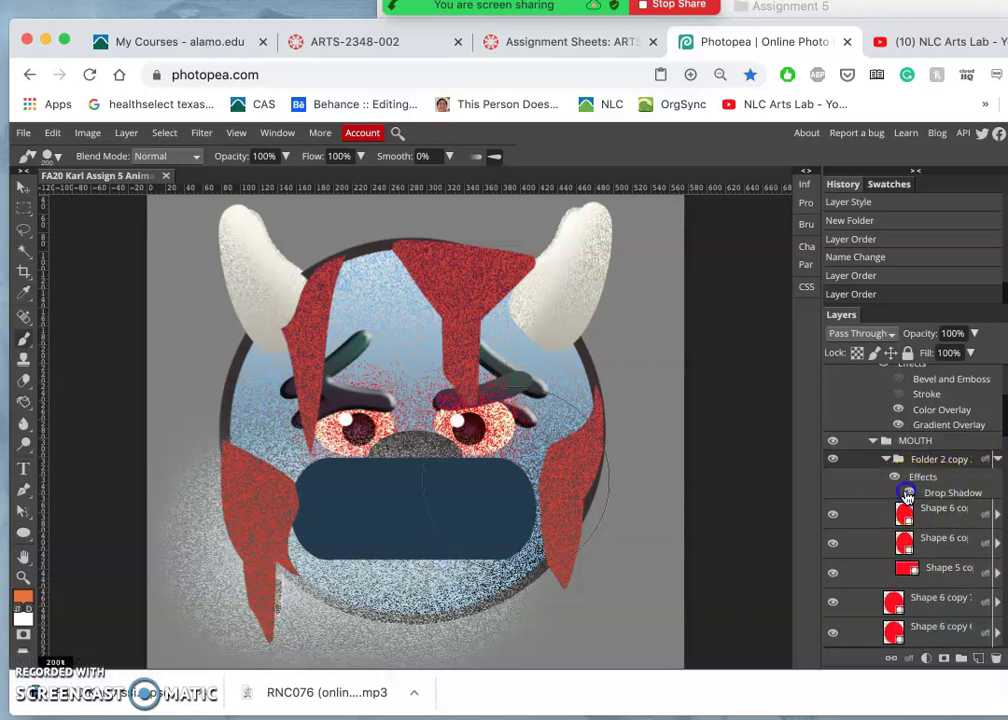
click(896, 477)
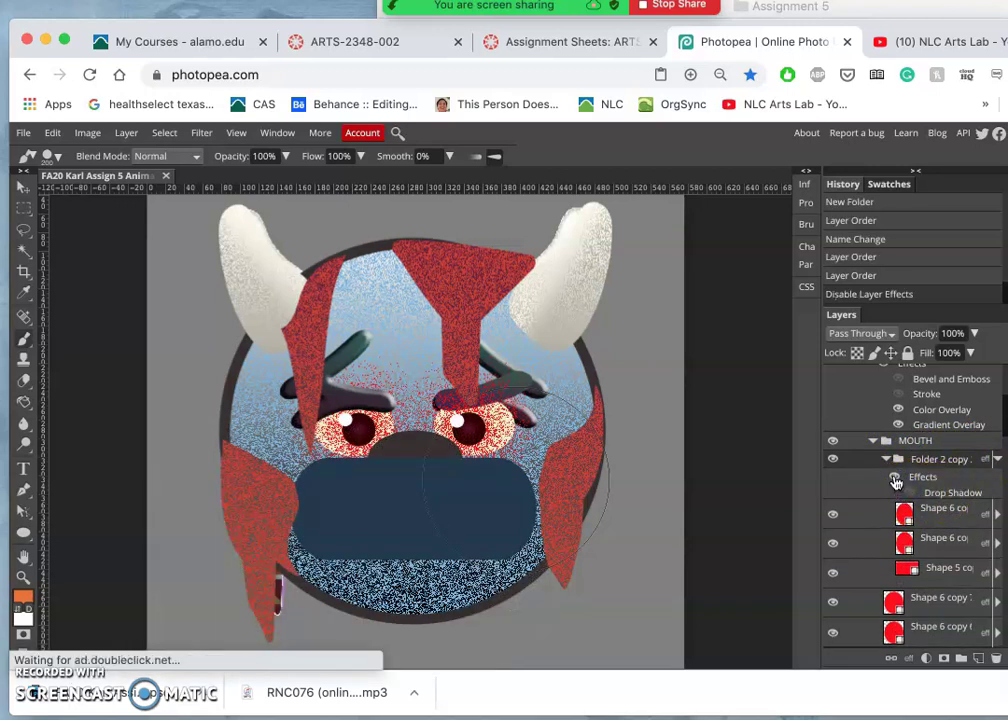
click(888, 460)
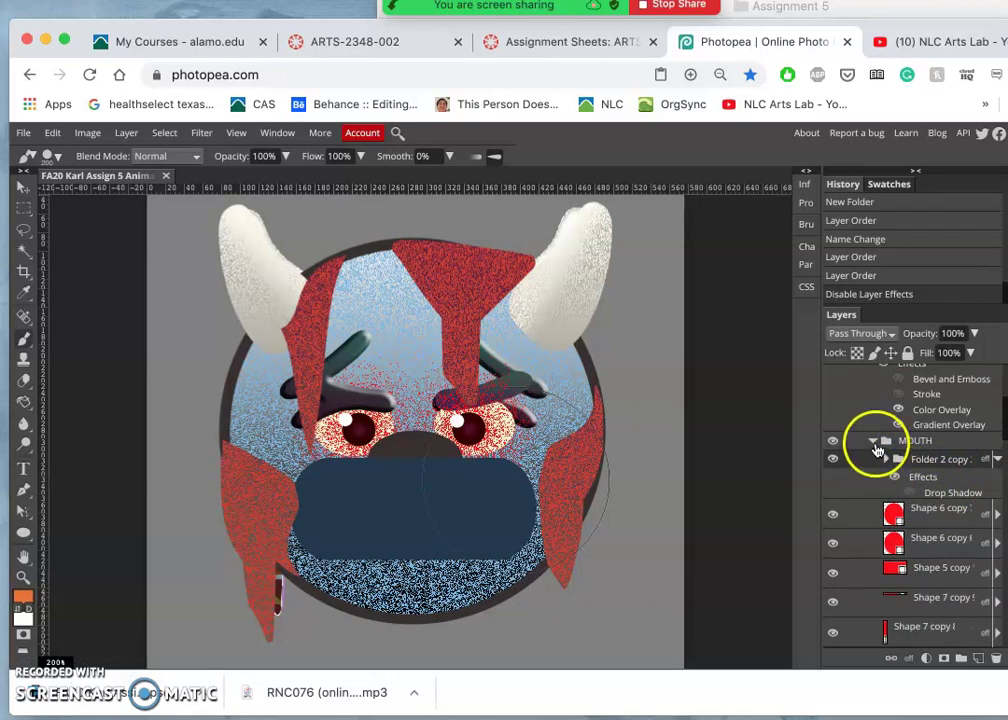
click(833, 459)
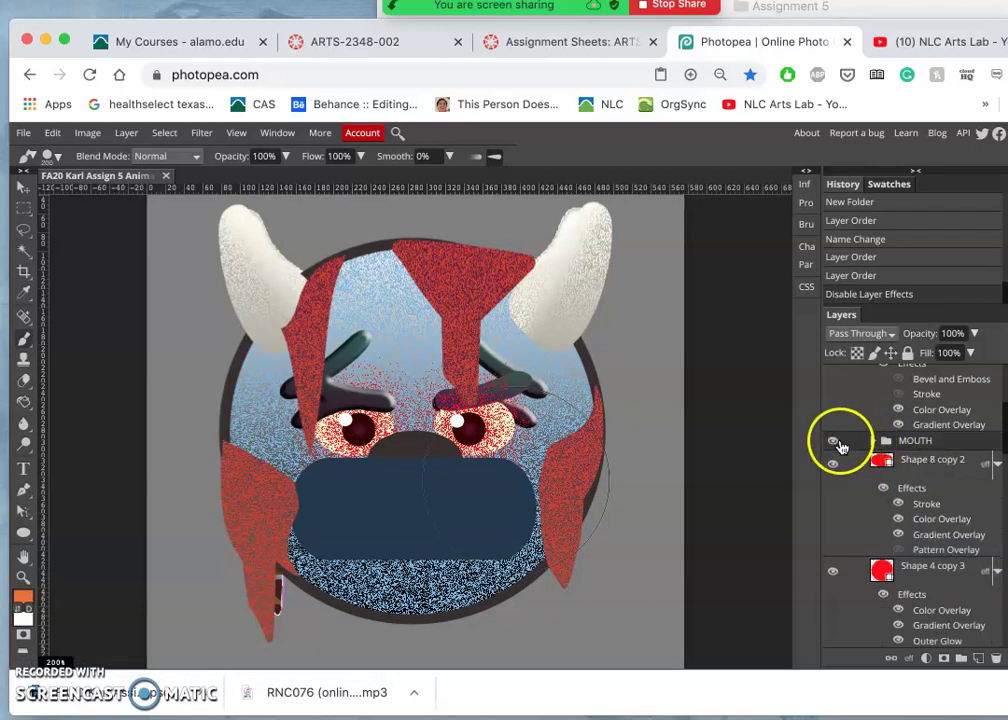
click(836, 442)
click(836, 442)
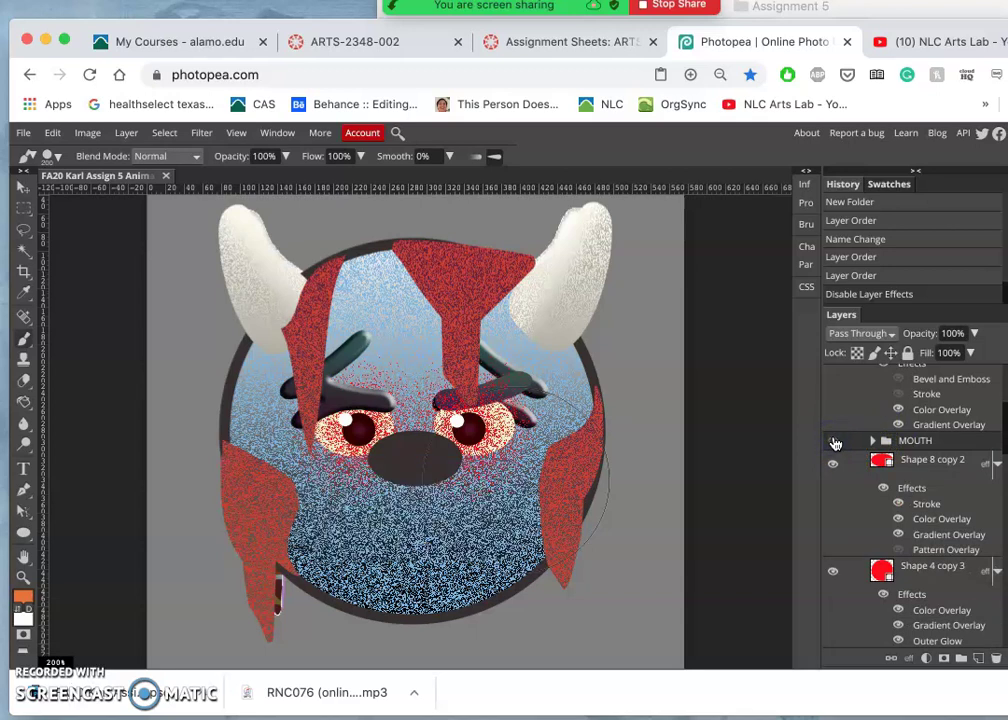
click(836, 442)
click(873, 442)
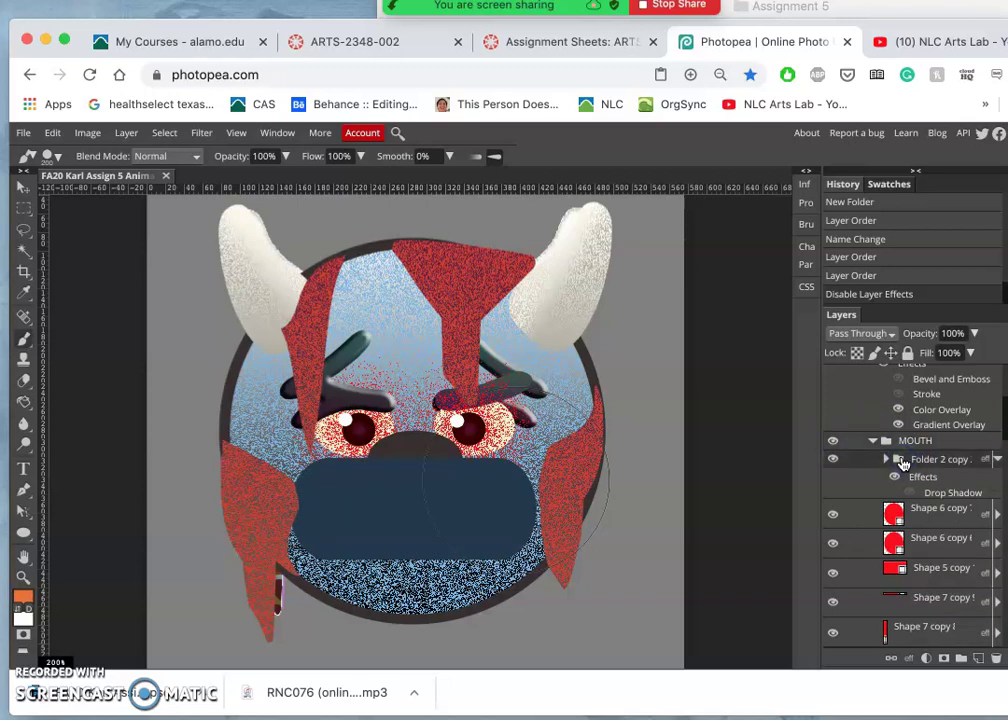
Send Folder 2 copy to the bottom of MOUTH with Ctrl+[, restoring the navy mouth shape
key(ctrl+bracketleft)
key(ctrl+bracketleft)
key(ctrl+bracketleft)
key(ctrl+bracketleft)
key(ctrl+bracketleft)
key(ctrl+bracketleft)
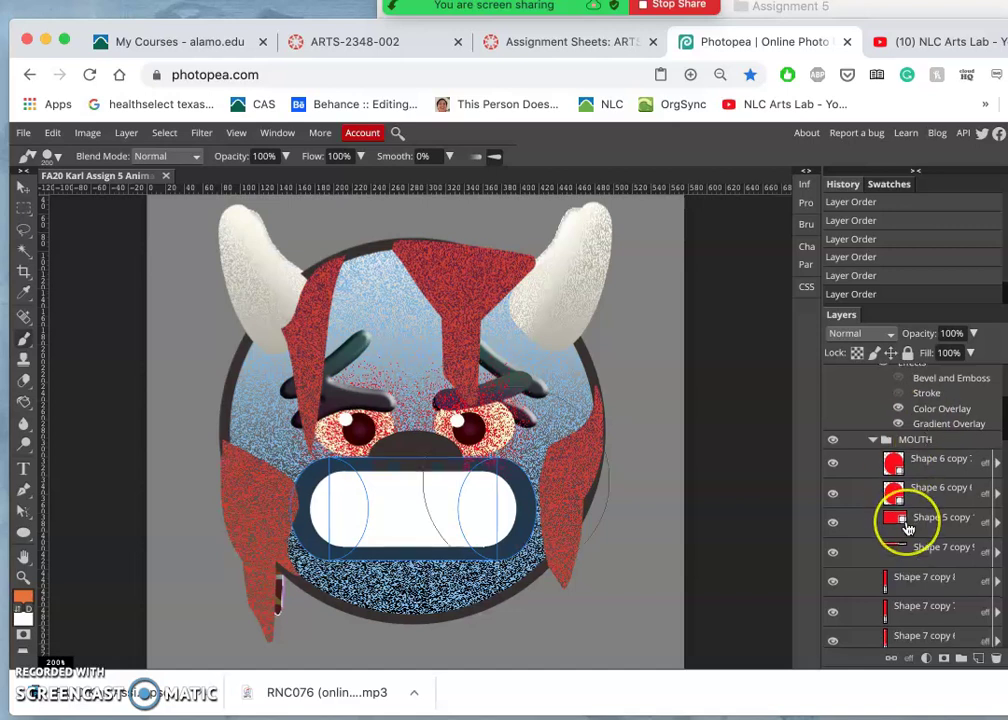
scroll(905, 500, down, 4)
scroll(908, 528, down, 3)
scroll(908, 528, down, 3)
scroll(908, 528, down, 3)
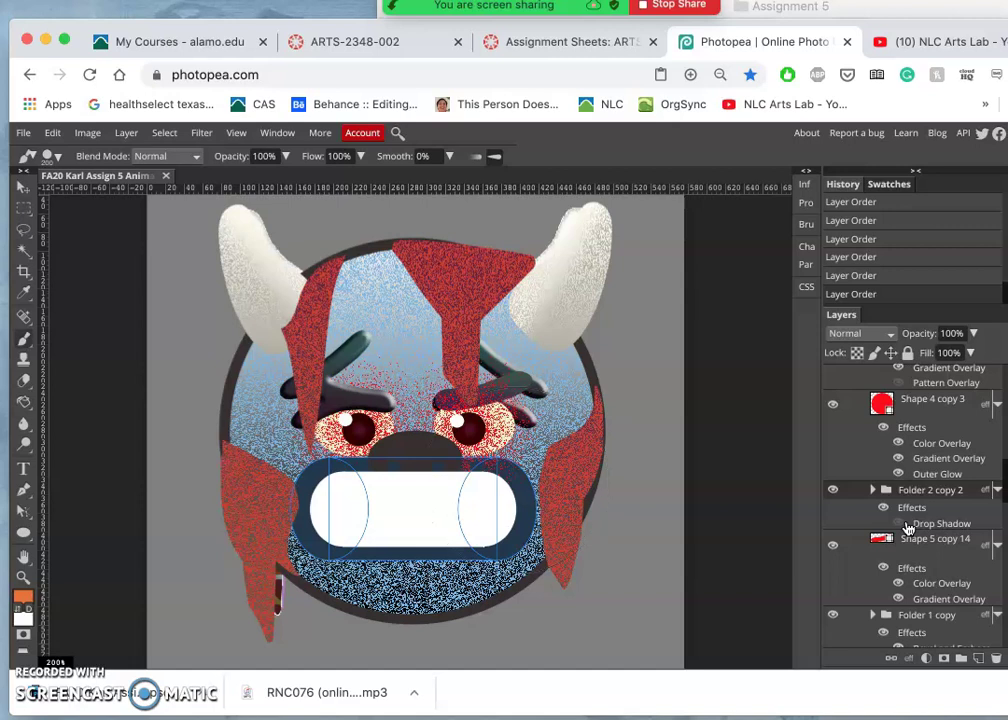
key(ctrl+bracketleft)
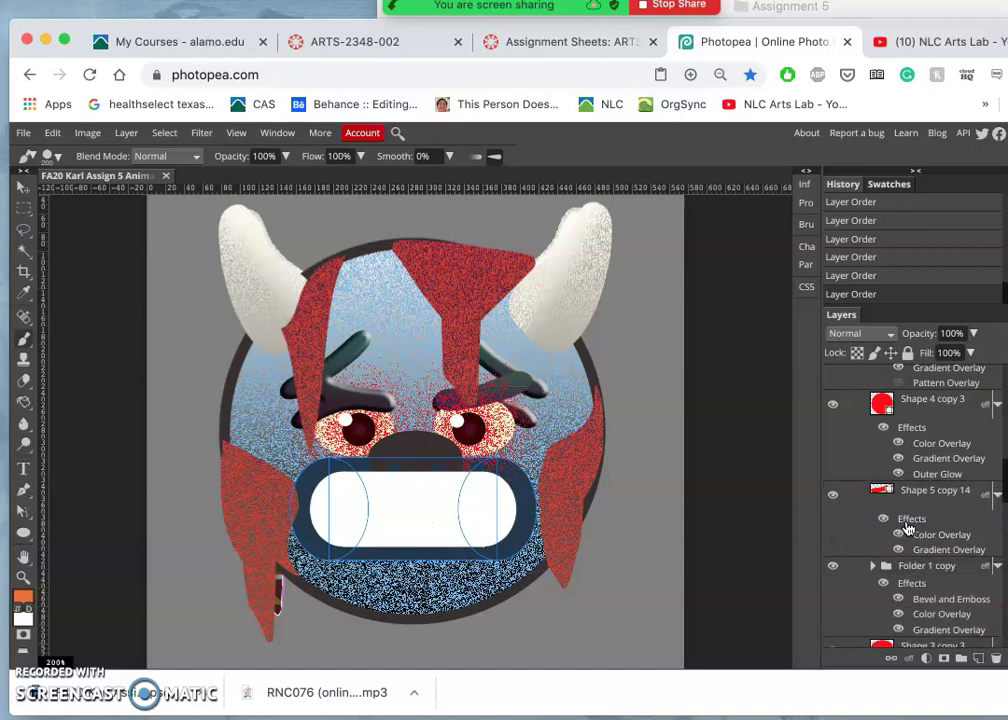
key(ctrl+bracketleft)
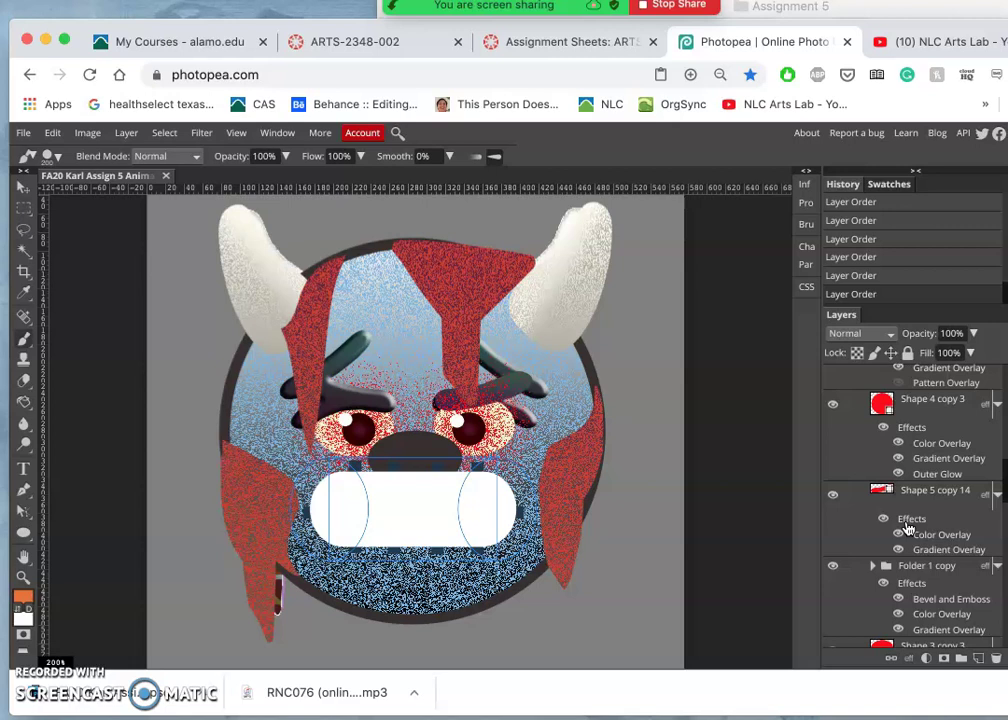
scroll(908, 528, down, 3)
scroll(908, 528, down, 3)
scroll(908, 528, down, 2)
scroll(908, 528, down, 3)
scroll(908, 528, down, 2)
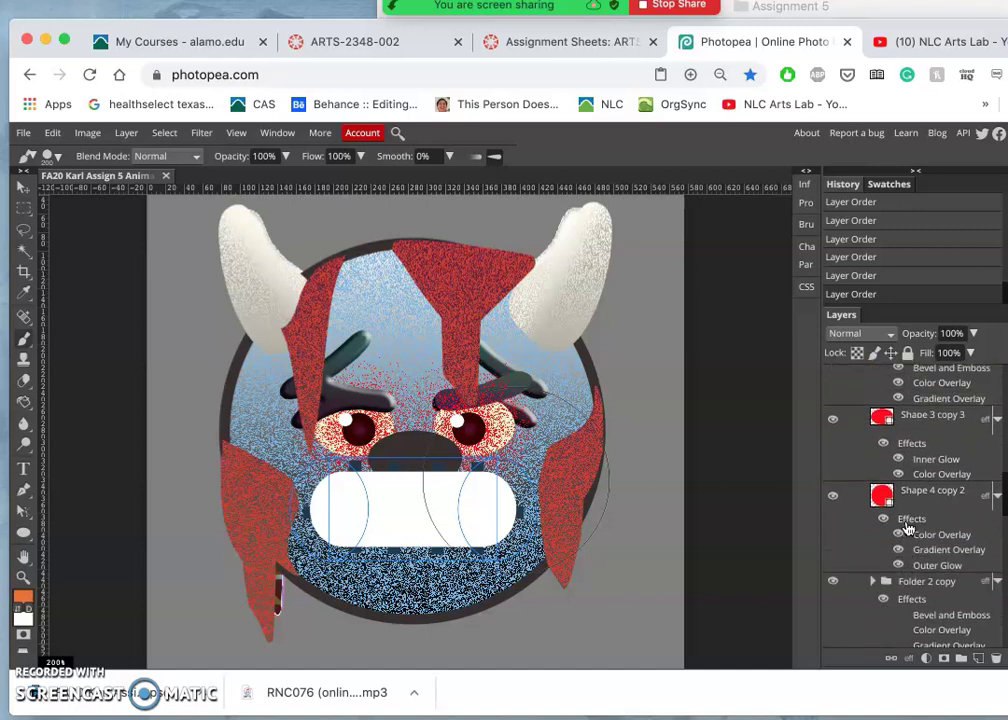
key(ctrl+bracketleft)
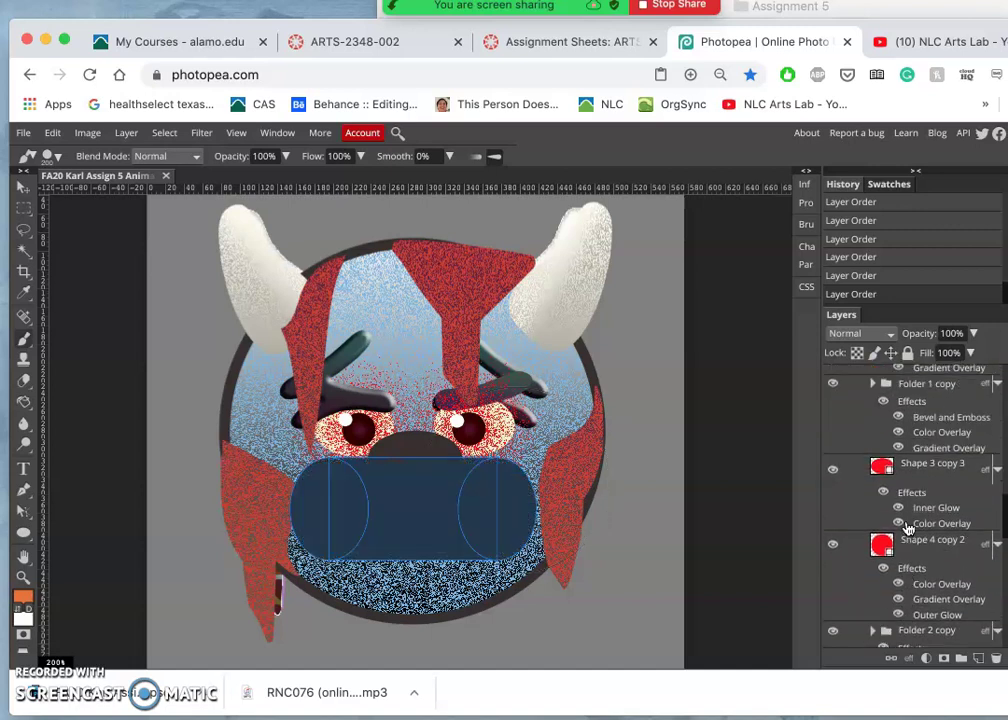
scroll(908, 528, up, 3)
scroll(930, 500, up, 3)
scroll(938, 495, up, 2)
scroll(938, 495, up, 3)
scroll(938, 495, up, 2)
scroll(938, 495, up, 3)
scroll(938, 495, up, 2)
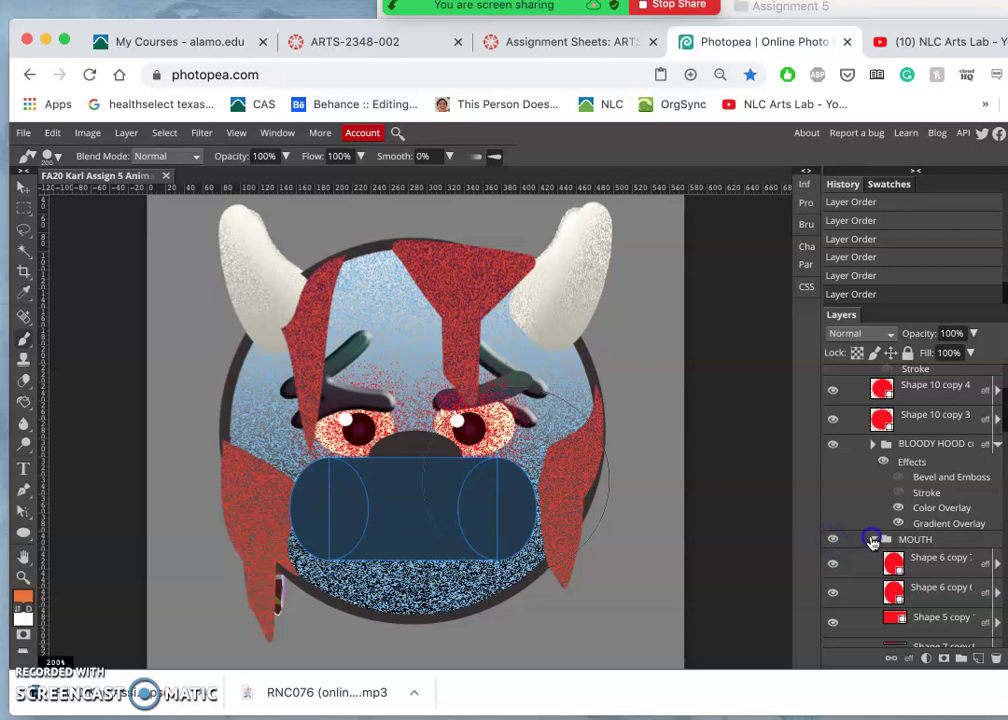
click(873, 540)
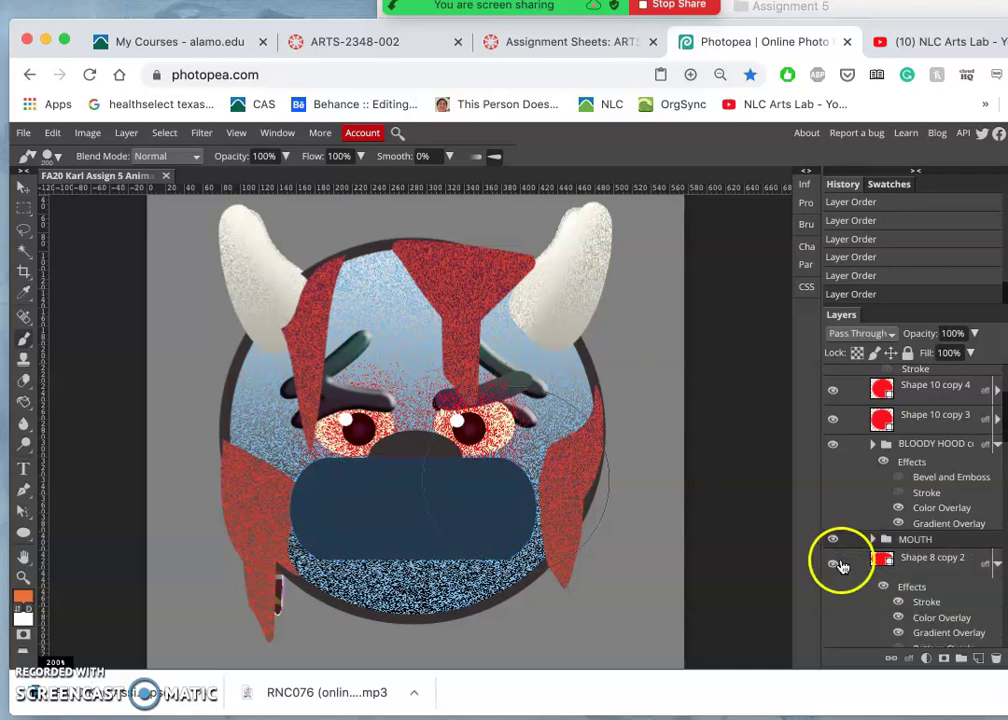
click(834, 567)
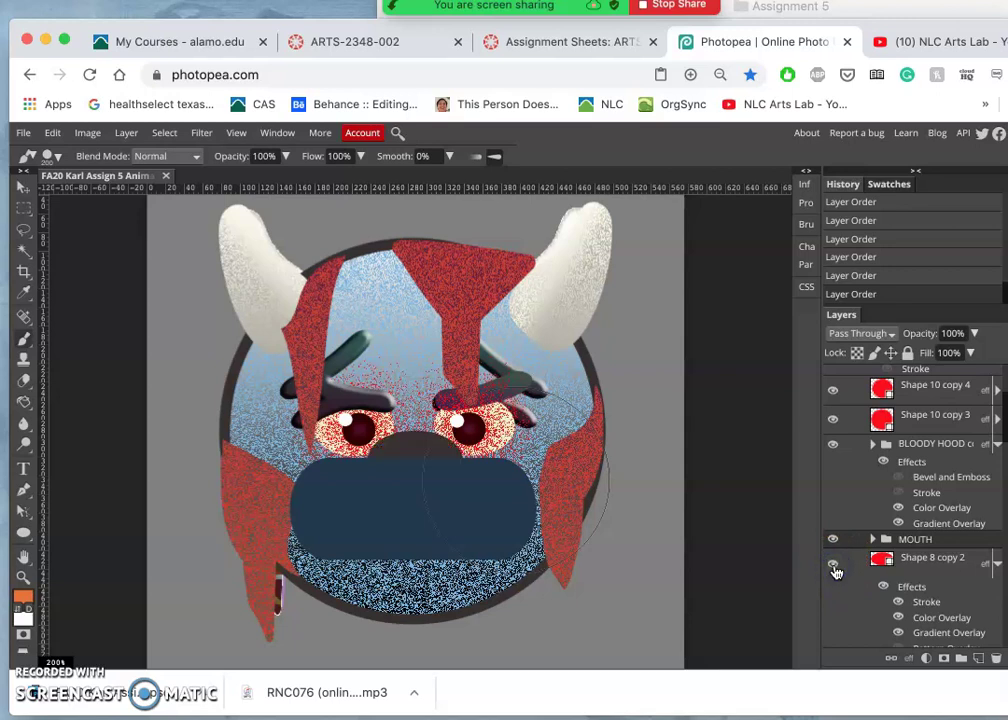
click(873, 539)
scroll(882, 566, down, 1)
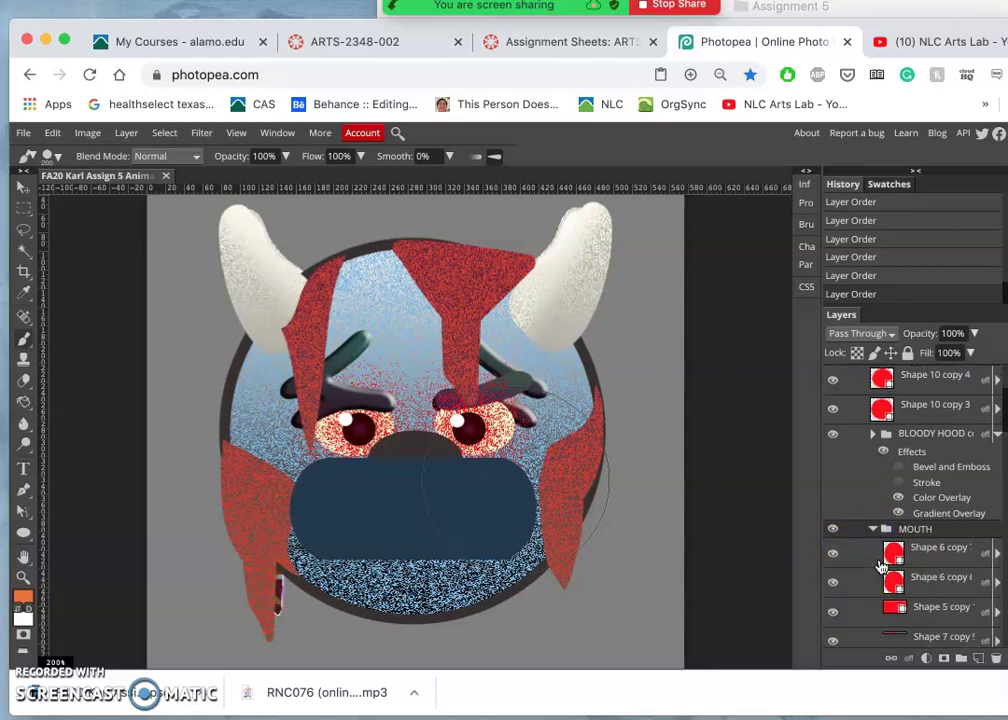
scroll(882, 566, down, 3)
scroll(882, 566, down, 2)
scroll(882, 566, down, 2)
scroll(882, 566, down, 3)
scroll(882, 566, down, 2)
scroll(882, 566, down, 3)
scroll(882, 566, down, 2)
scroll(882, 566, down, 3)
scroll(882, 566, down, 3)
scroll(882, 566, down, 2)
scroll(882, 566, down, 3)
scroll(882, 566, down, 3)
scroll(882, 566, down, 3)
scroll(882, 566, down, 3)
scroll(882, 566, down, 2)
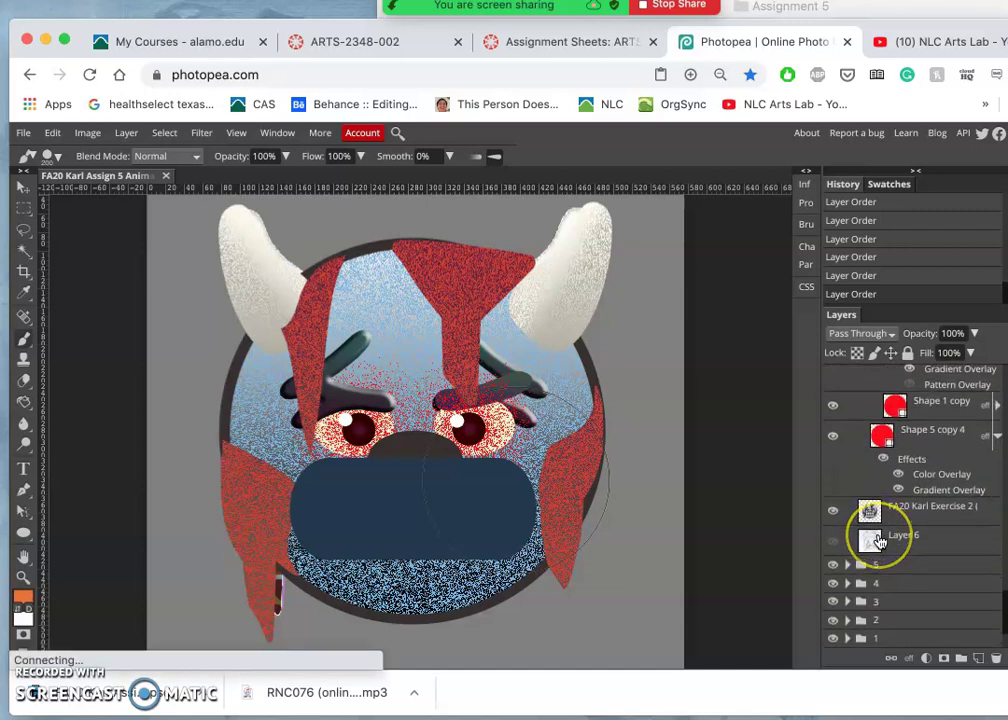
scroll(878, 541, down, 3)
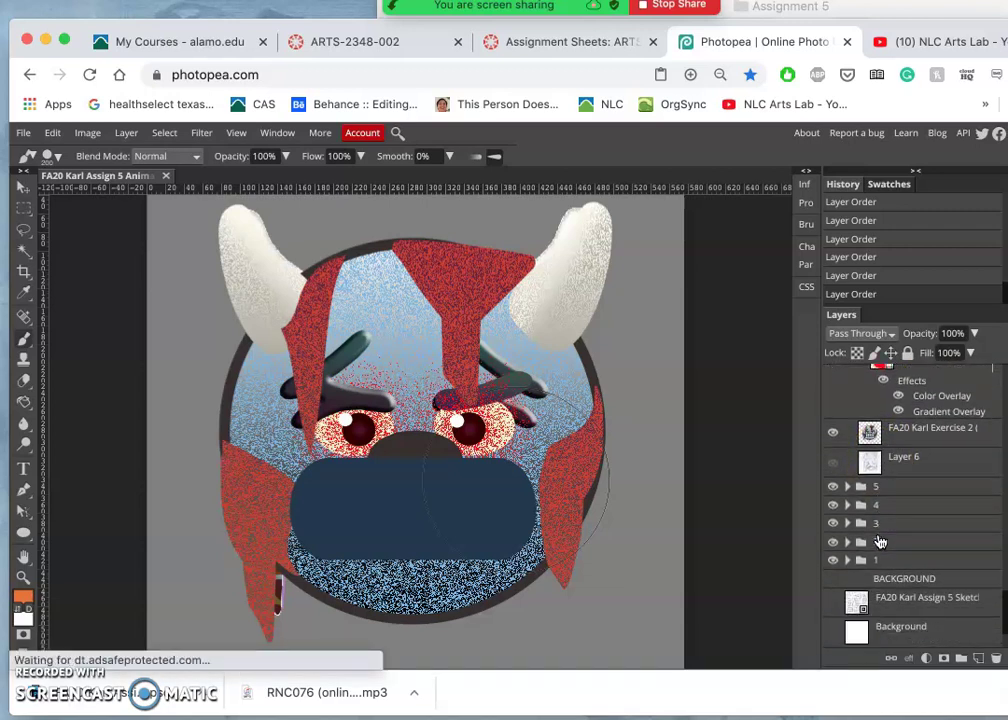
click(847, 486)
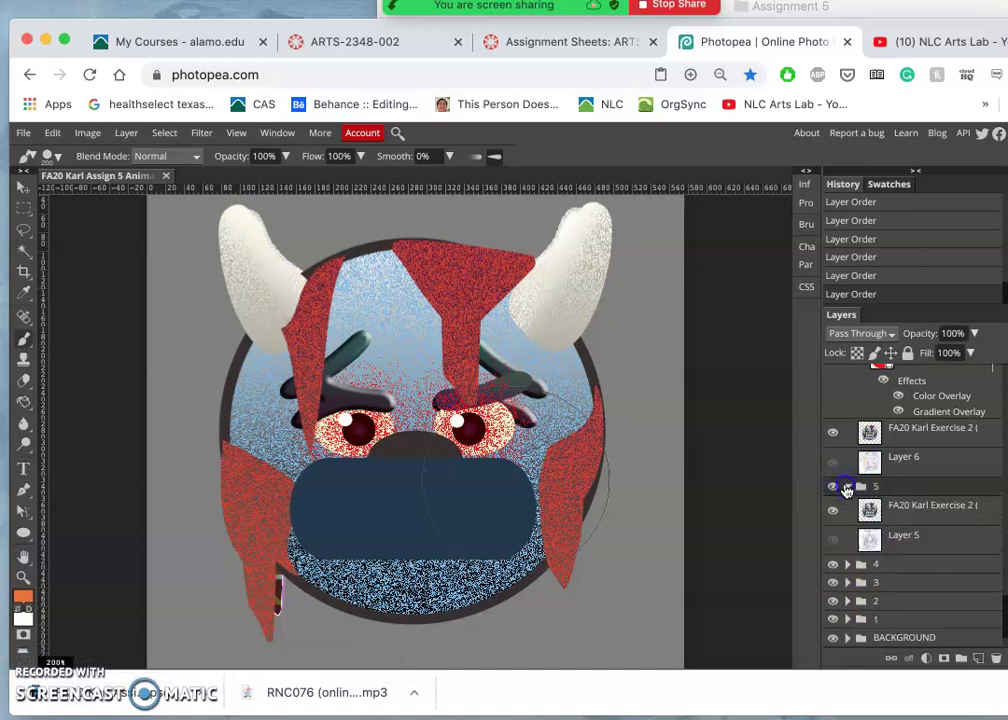
click(847, 486)
scroll(868, 466, up, 5)
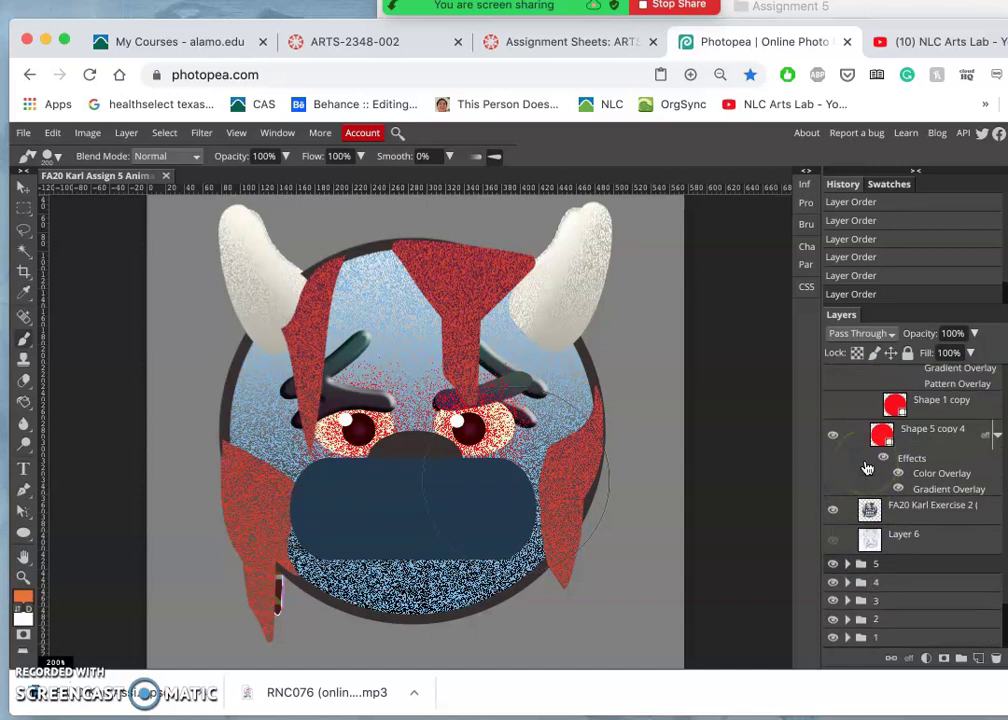
scroll(868, 466, up, 5)
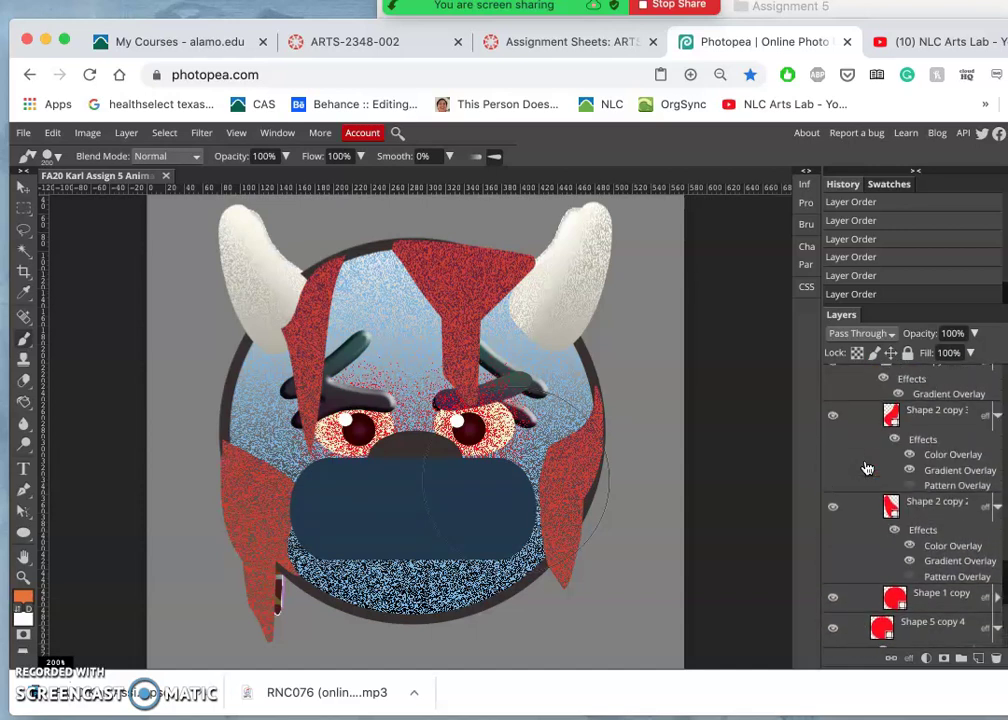
scroll(868, 466, up, 5)
scroll(868, 466, up, 3)
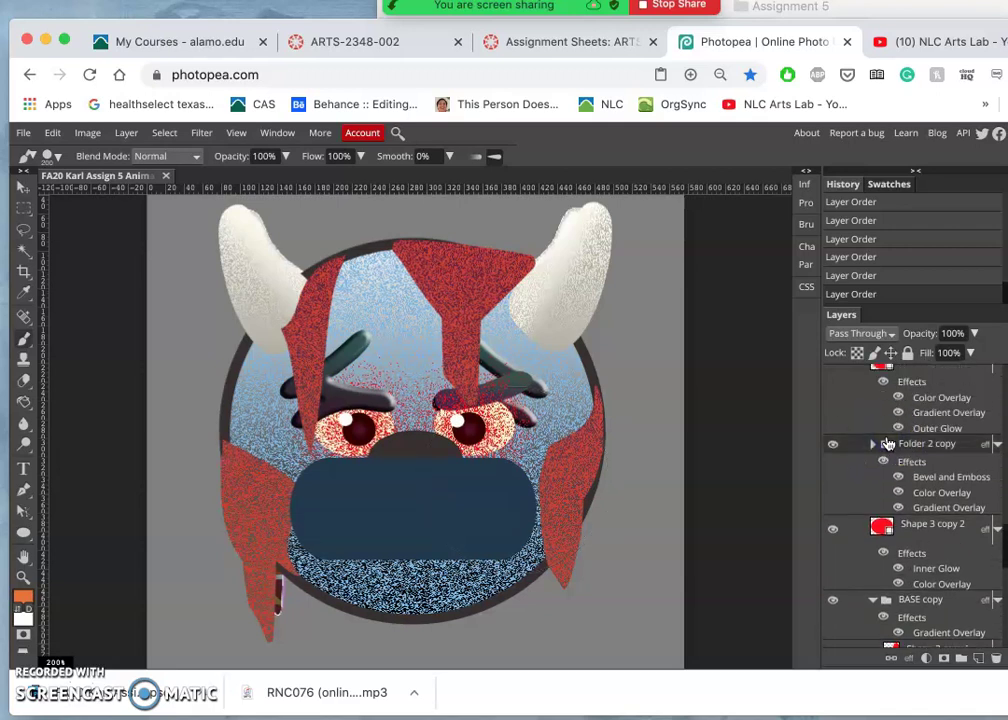
click(888, 443)
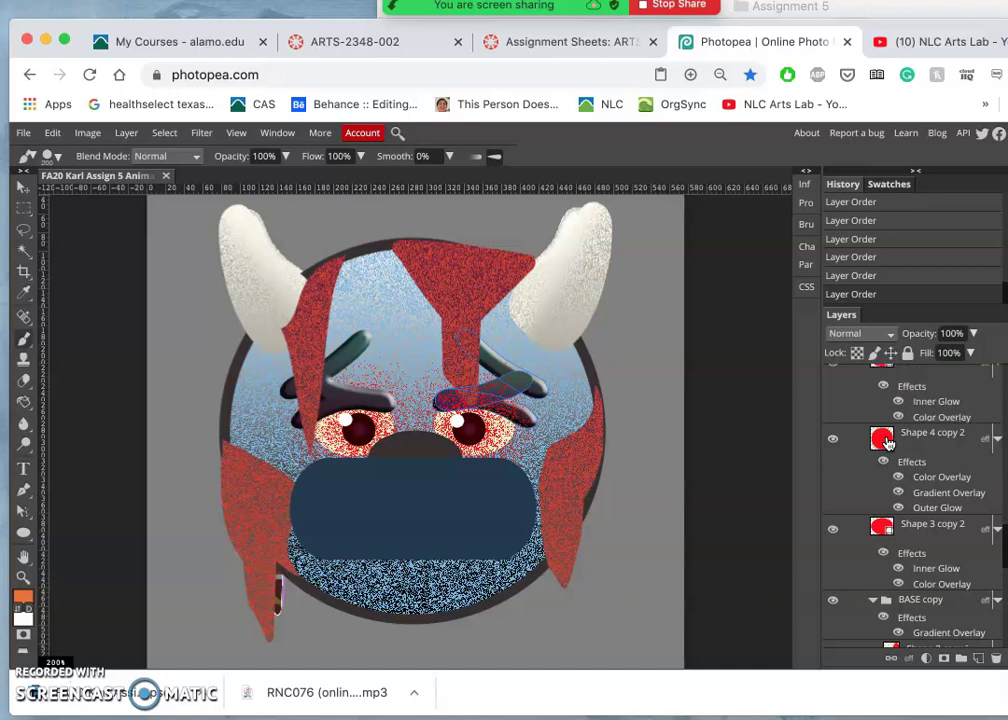
scroll(888, 440, up, 3)
scroll(888, 440, up, 2)
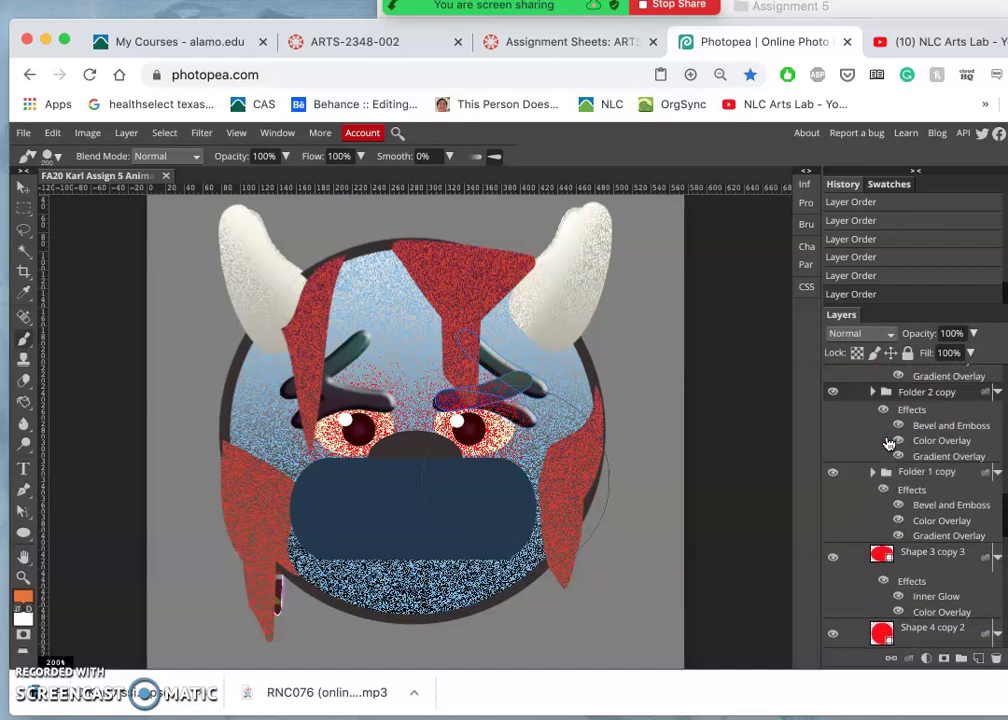
scroll(888, 443, up, 2)
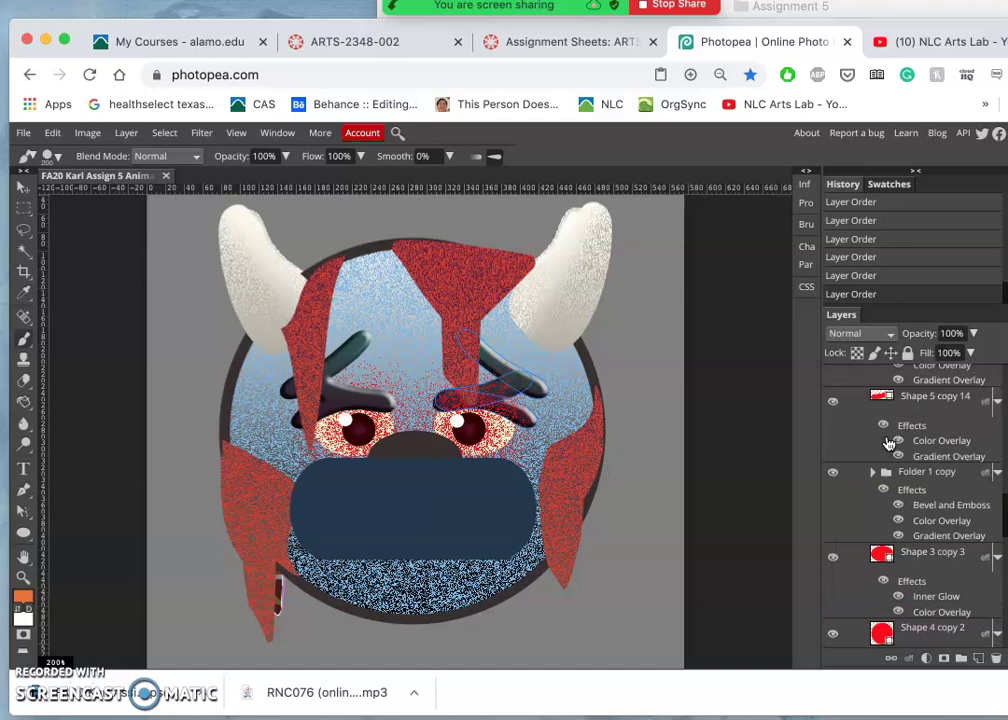
scroll(888, 443, up, 1)
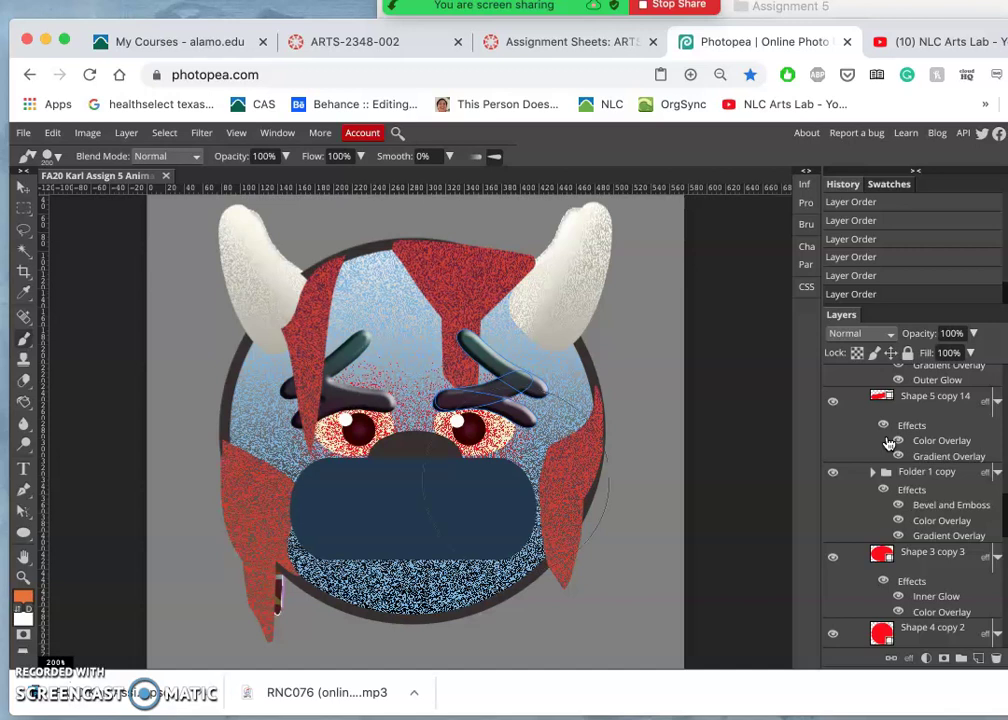
scroll(888, 443, up, 3)
scroll(888, 443, up, 2)
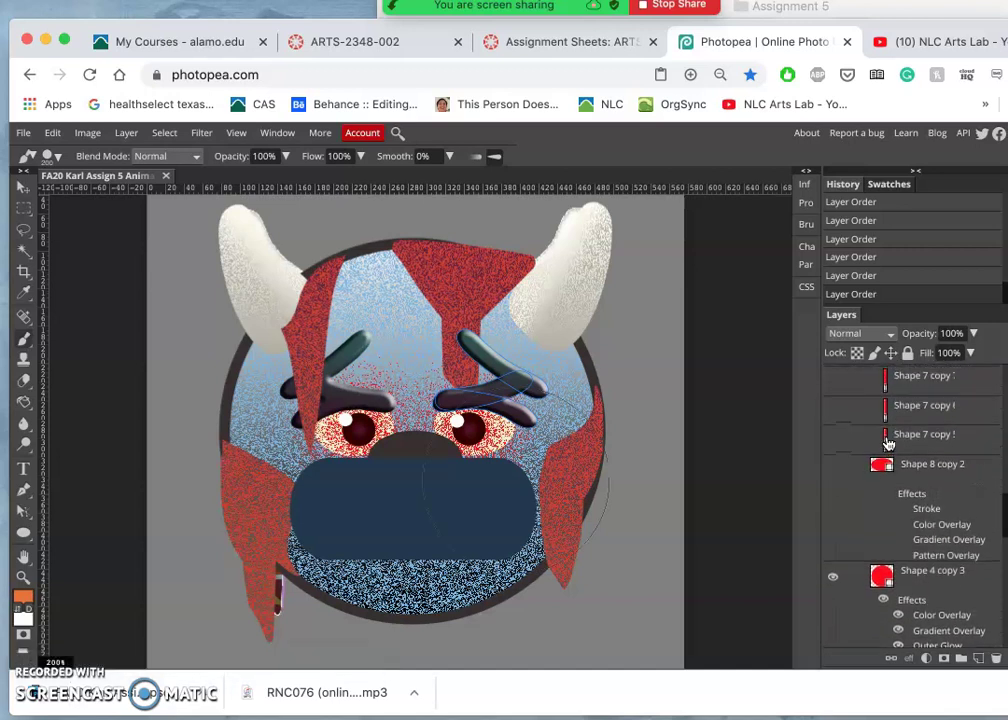
scroll(888, 443, up, 2)
scroll(888, 443, up, 3)
scroll(880, 400, up, 2)
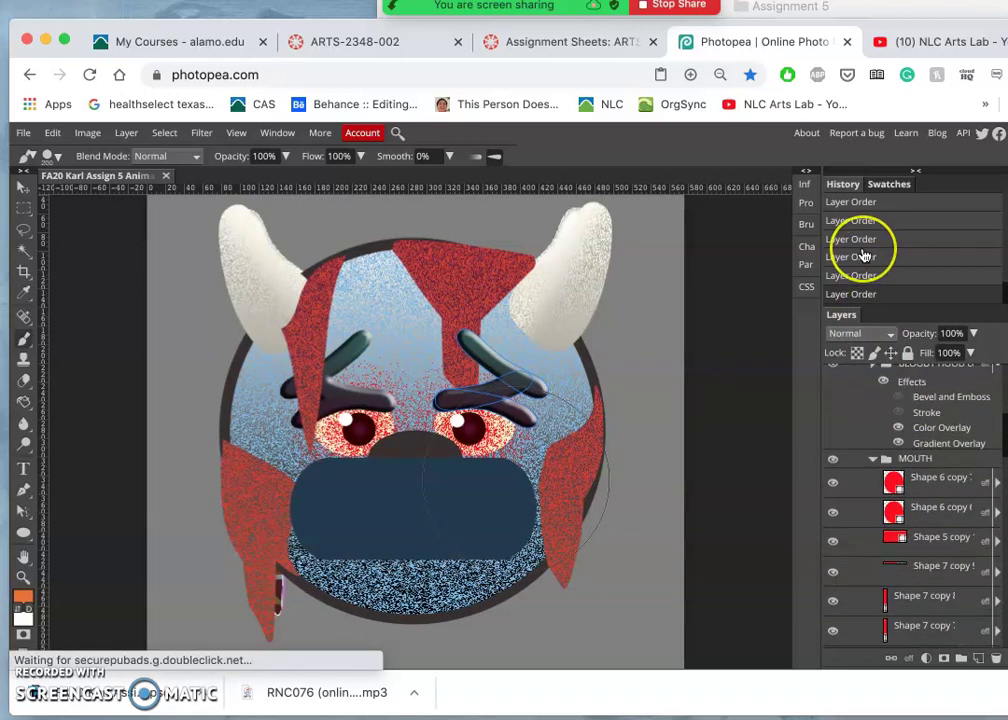
scroll(860, 240, up, 2)
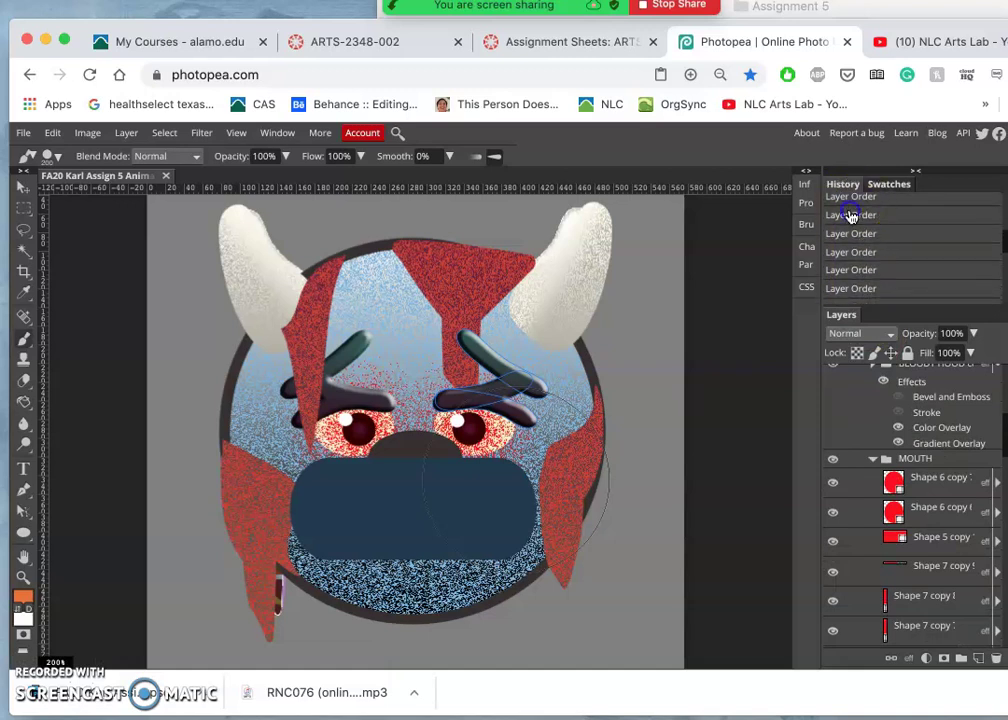
Step back through History to an earlier layer order state
click(851, 233)
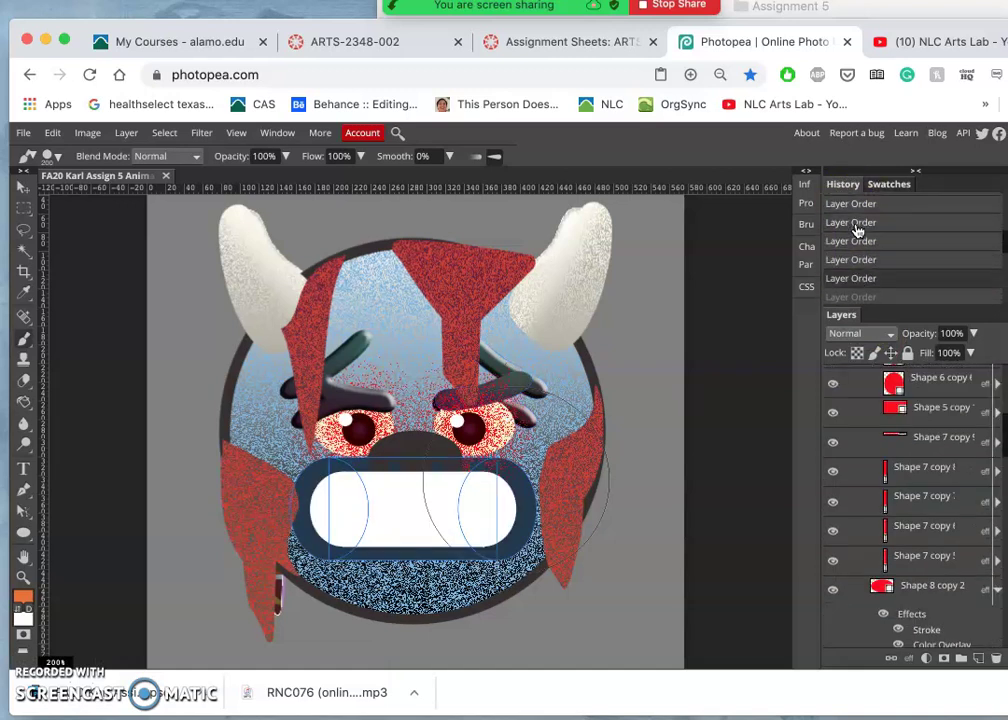
click(912, 440)
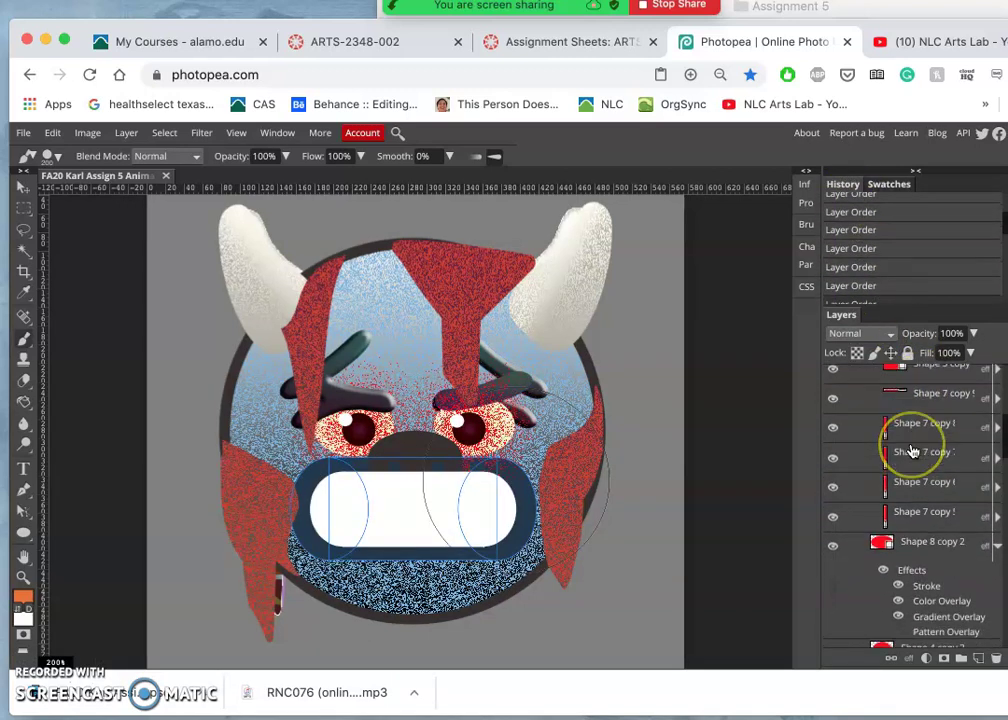
scroll(912, 440, up, 3)
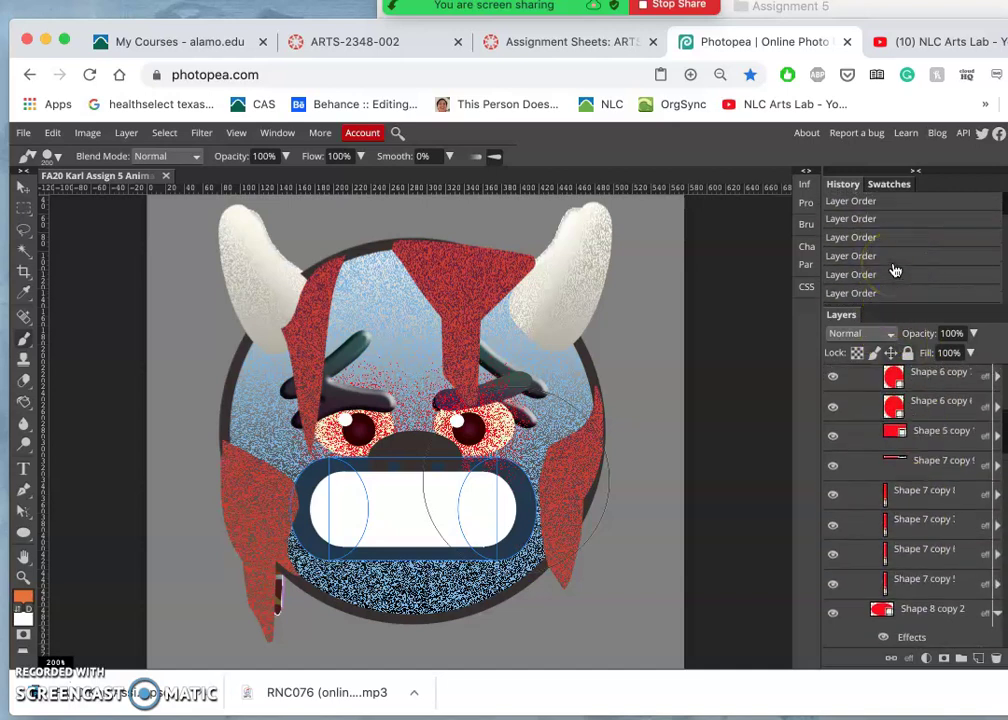
click(853, 219)
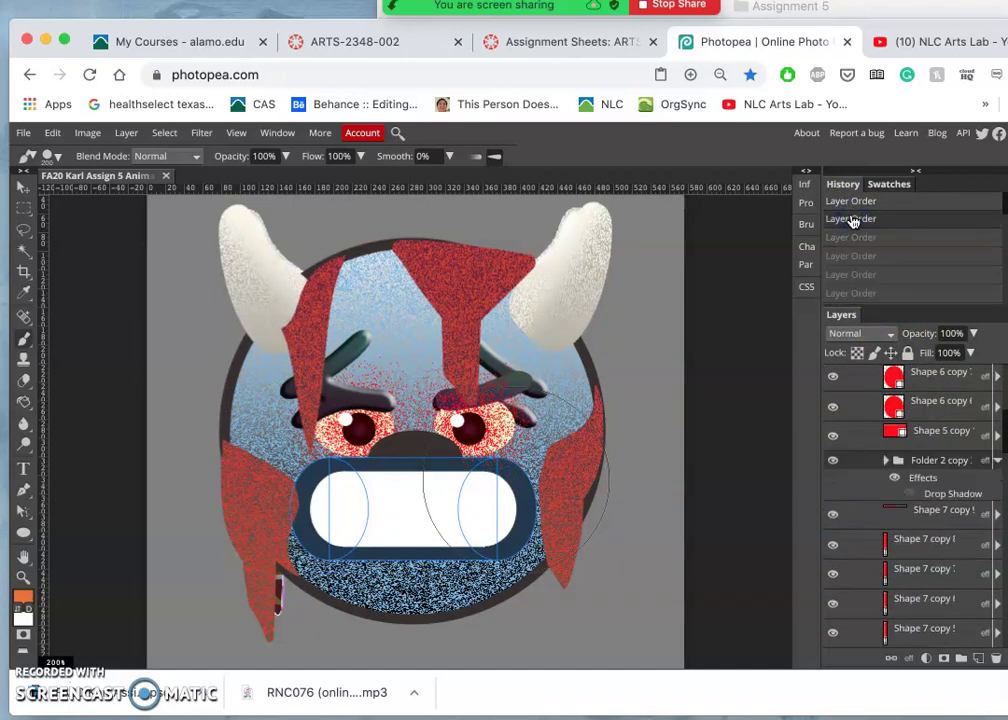
click(851, 203)
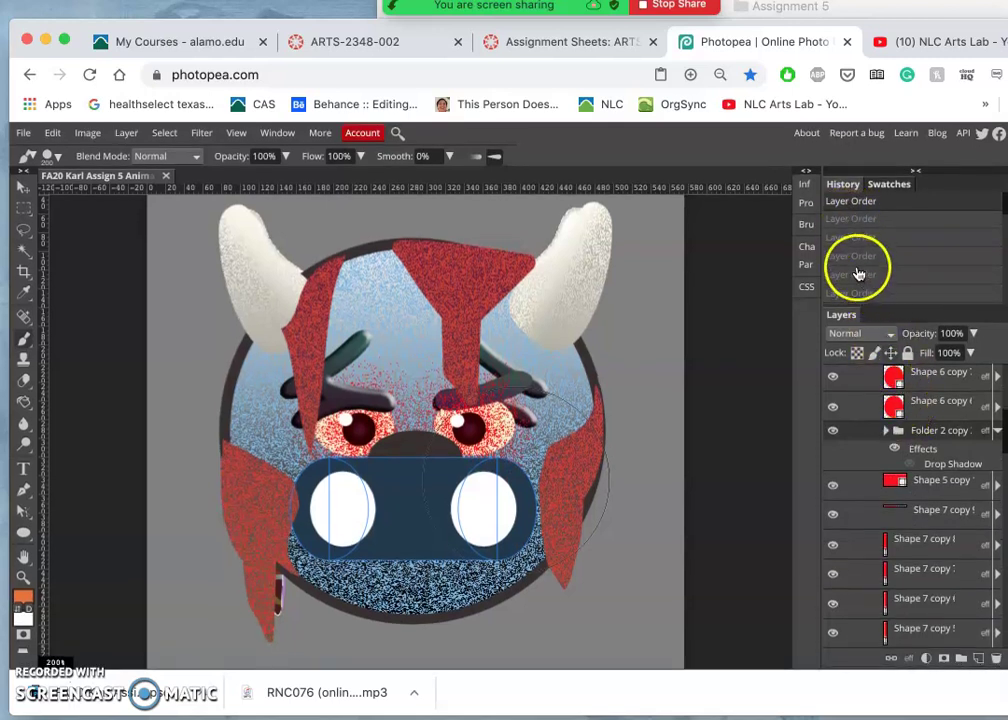
click(853, 258)
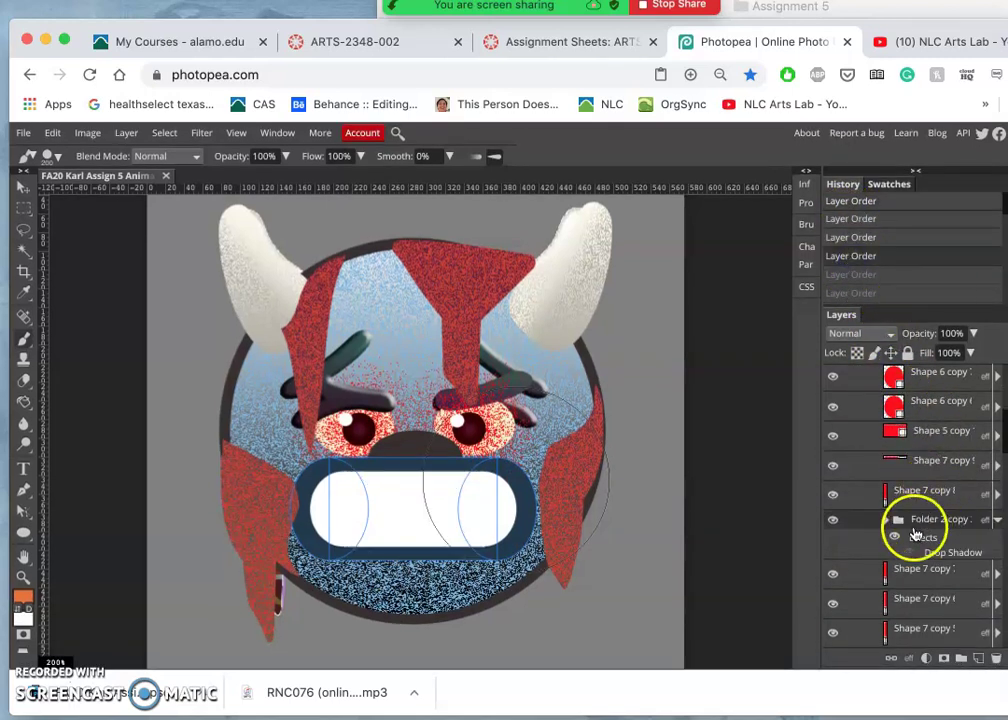
Move Folder 2 copy beneath the Shape 7 copy layers using Ctrl+[ and Ctrl+]
click(833, 519)
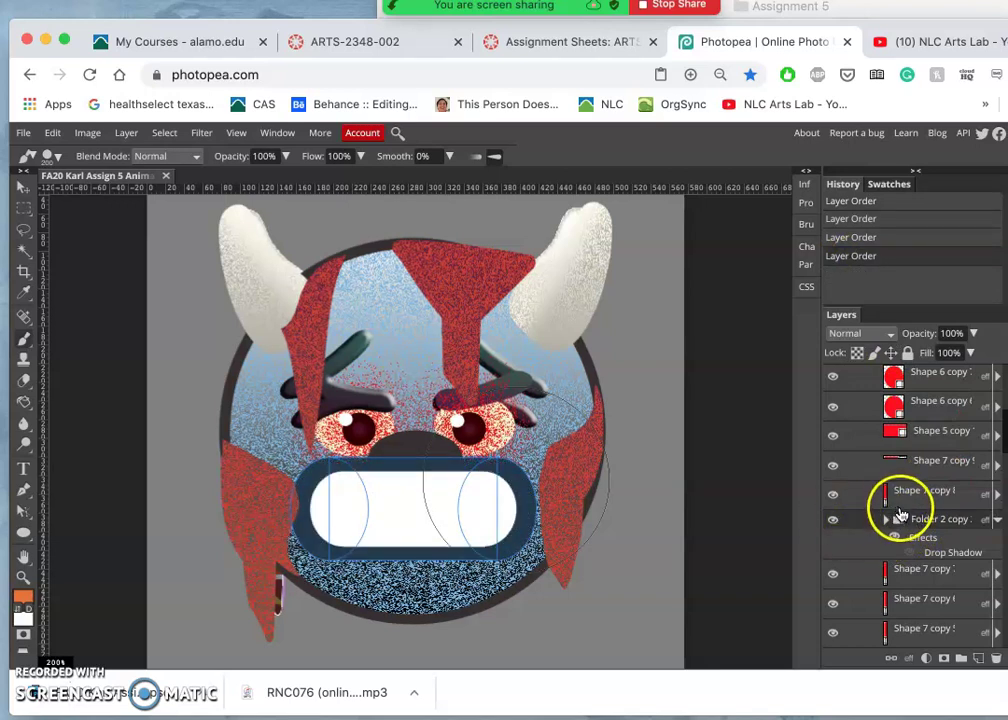
click(906, 522)
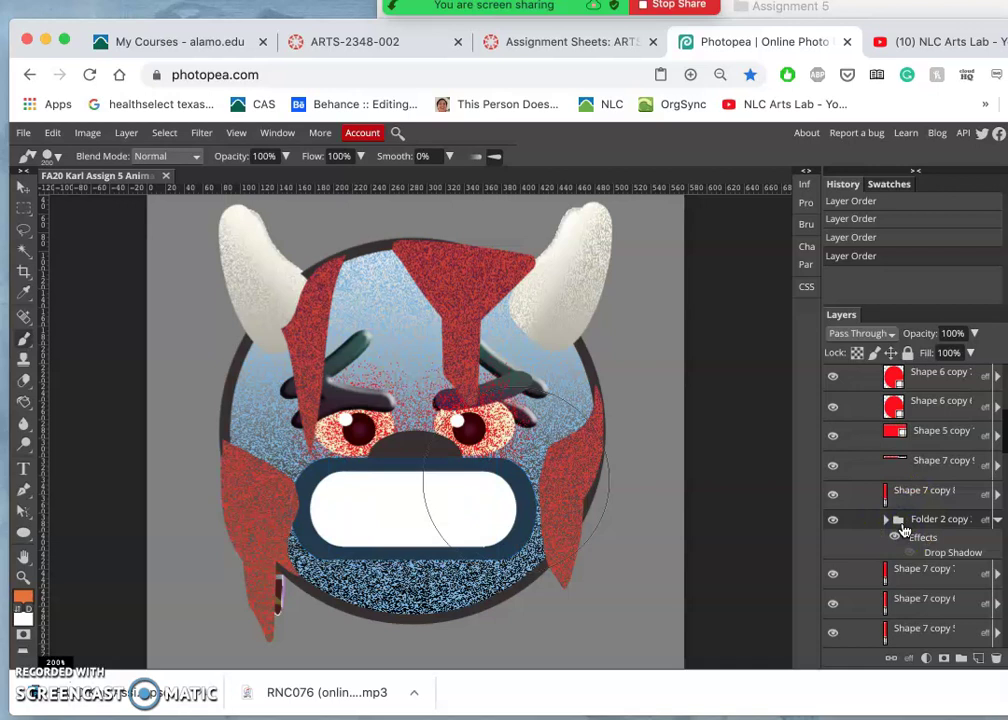
key(ctrl+bracketleft)
key(ctrl+bracketleft)
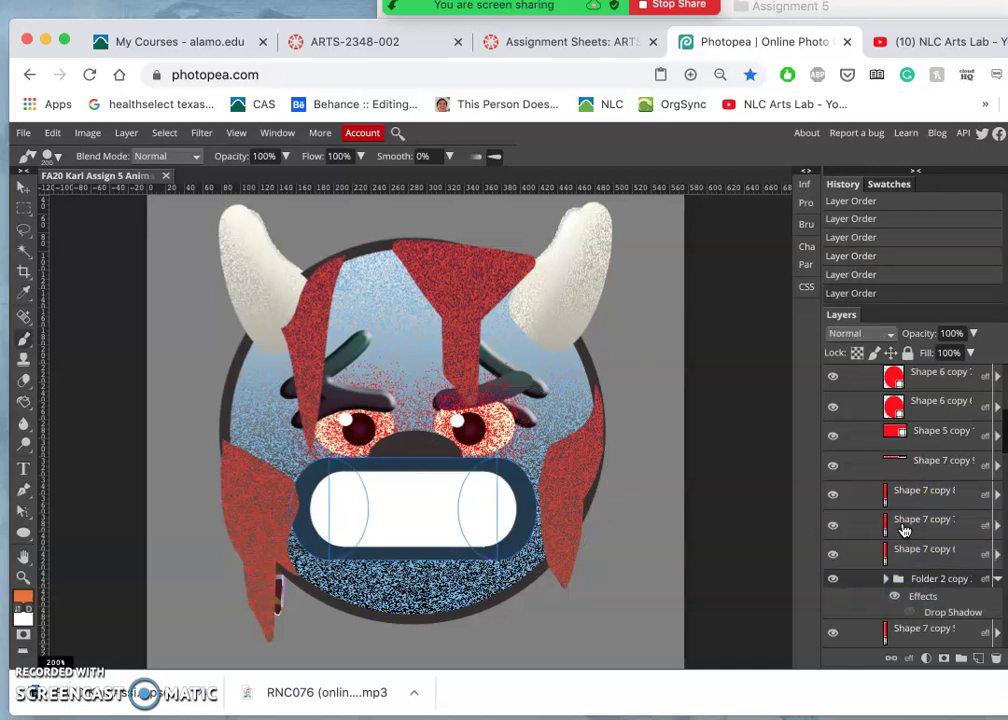
key(ctrl+bracketleft)
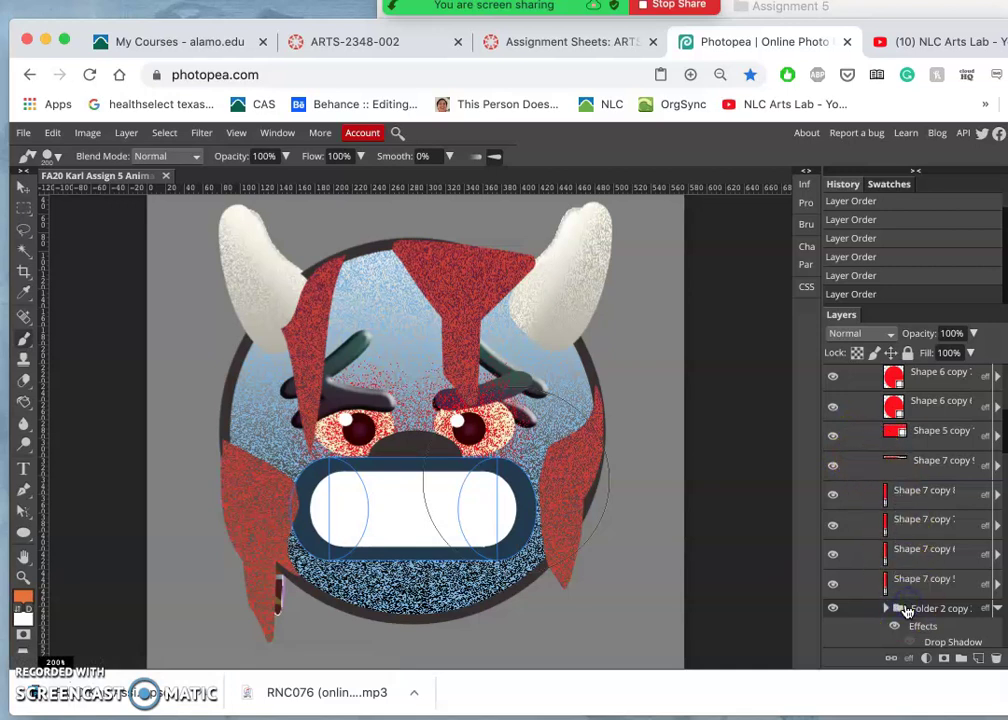
key(ctrl+bracketright)
key(ctrl+bracketright)
key(ctrl+bracketright)
key(ctrl+bracketright)
key(ctrl+bracketright)
key(ctrl+bracketright)
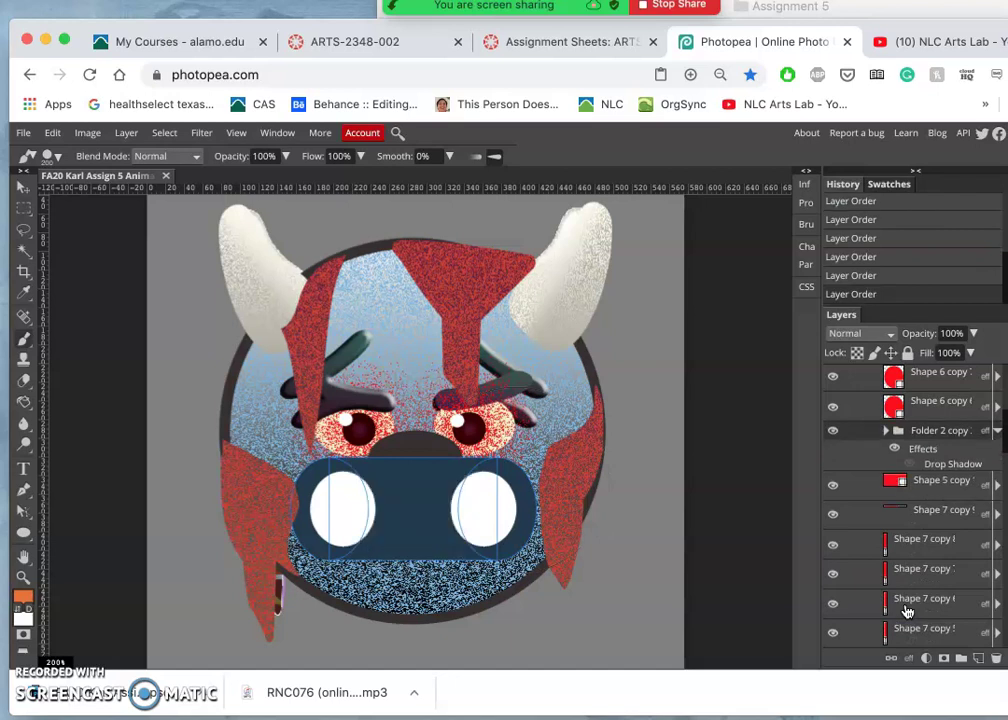
key(ctrl+bracketleft)
key(ctrl+bracketleft)
key(ctrl+bracketleft)
key(ctrl+bracketleft)
key(ctrl+bracketleft)
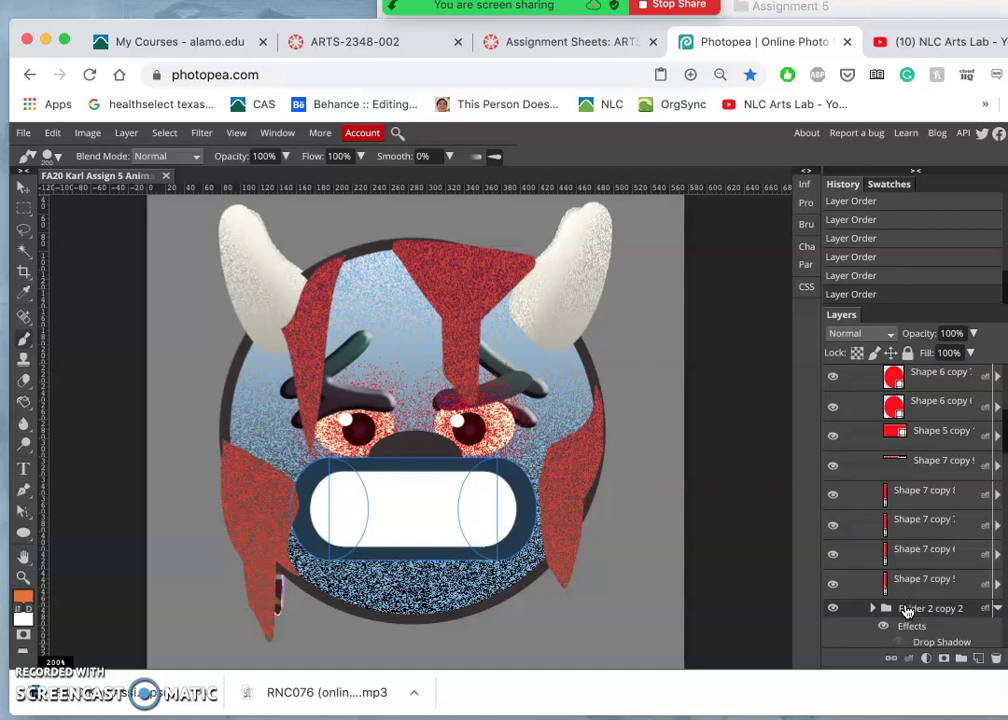
scroll(928, 495, down, 1)
scroll(928, 495, up, 1)
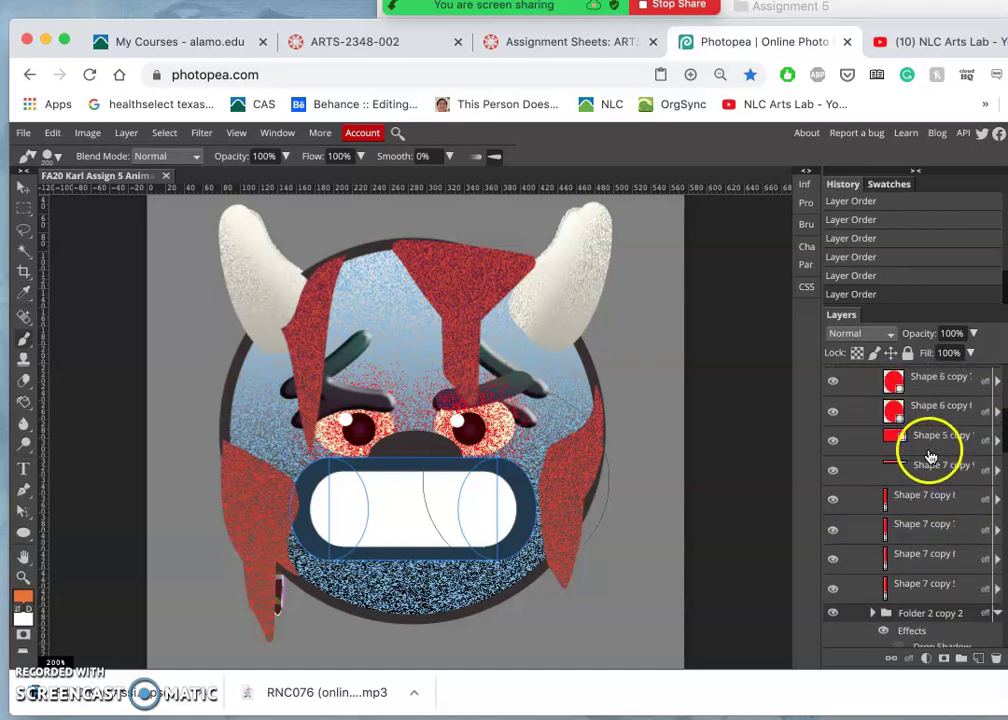
Move the wide rectangle Shape 5 copy below the Shape 7 copy tooth strips
click(907, 470)
click(924, 440)
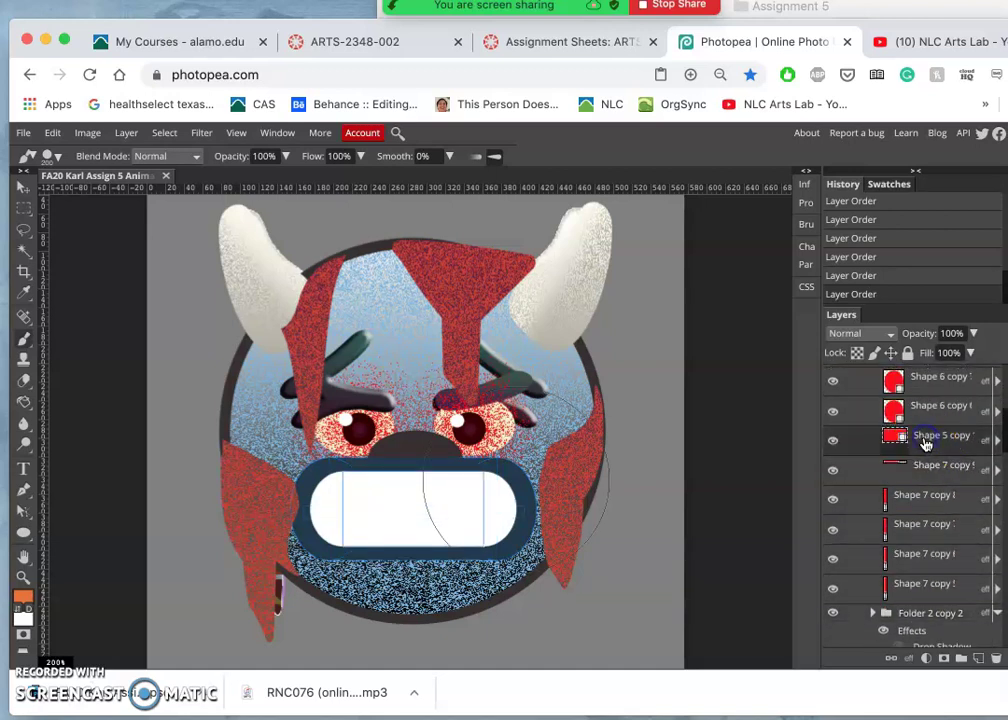
key(ctrl+bracketleft)
key(ctrl+bracketleft)
key(ctrl+bracketleft)
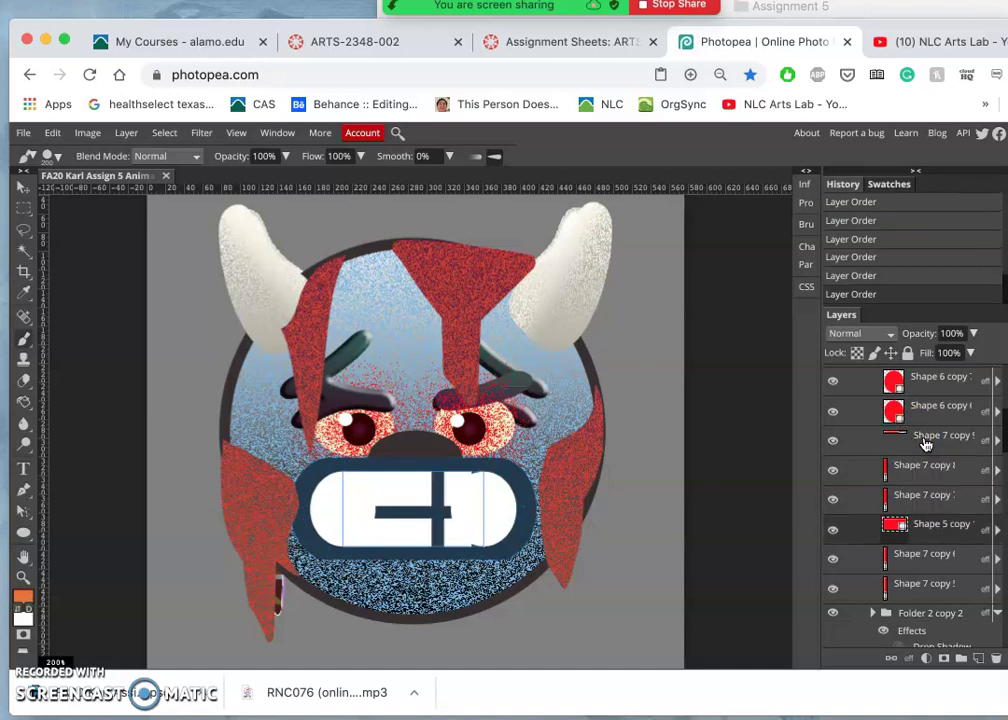
key(ctrl+bracketleft)
key(ctrl+bracketleft)
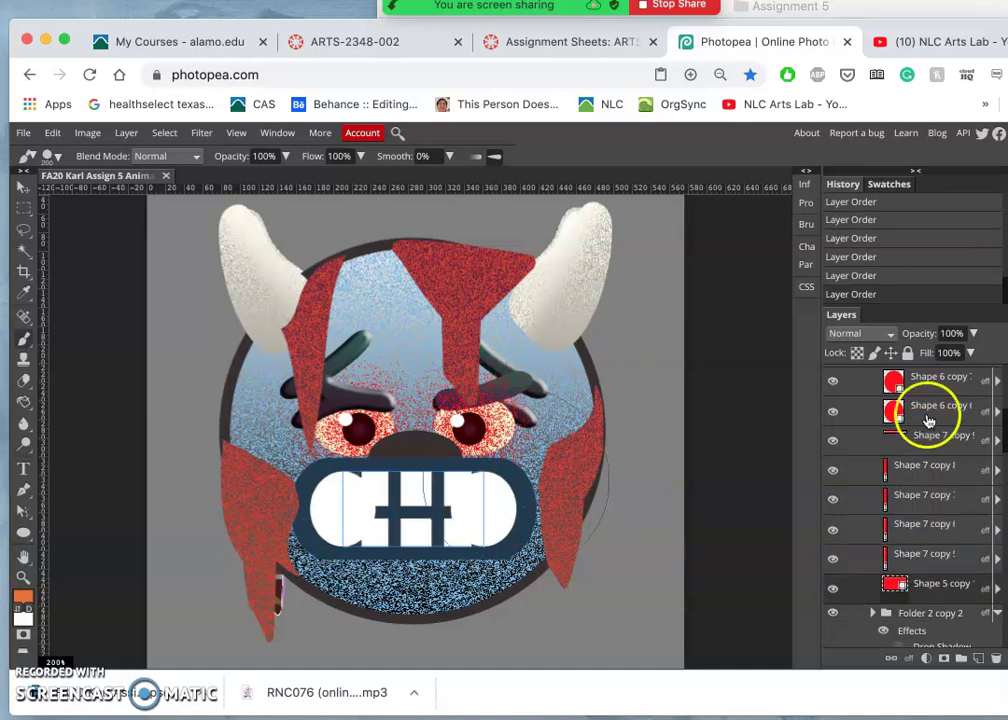
Move both round Shape 6 copy layers below the tooth strips as well
click(919, 412)
key(ctrl+bracketleft)
key(ctrl+bracketleft)
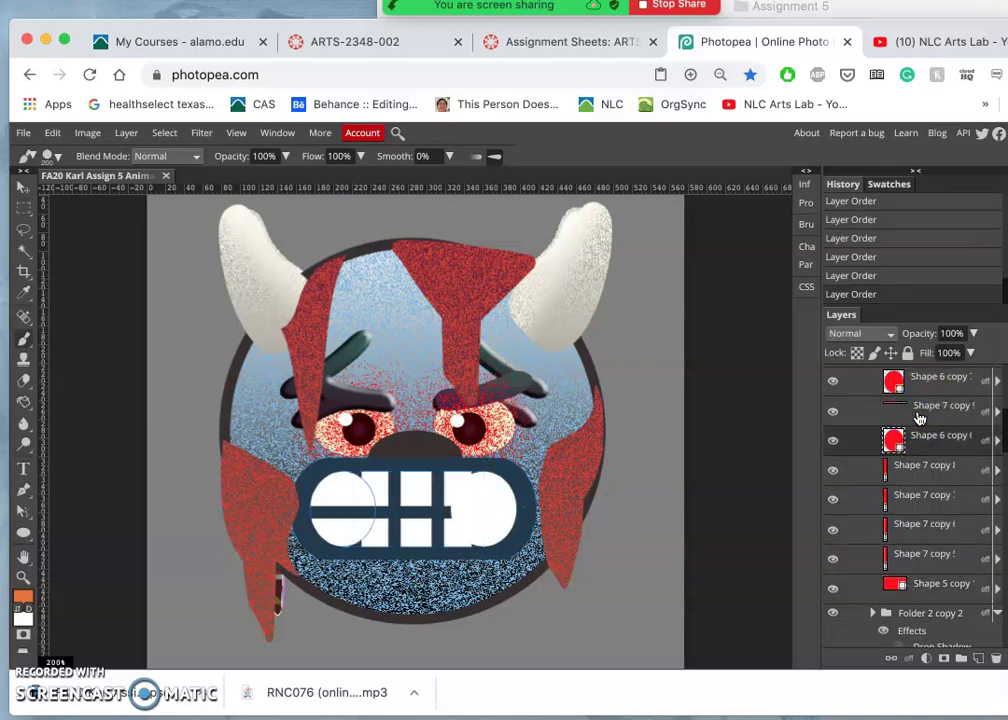
key(ctrl+bracketleft)
key(ctrl+bracketleft)
key(ctrl+bracketleft)
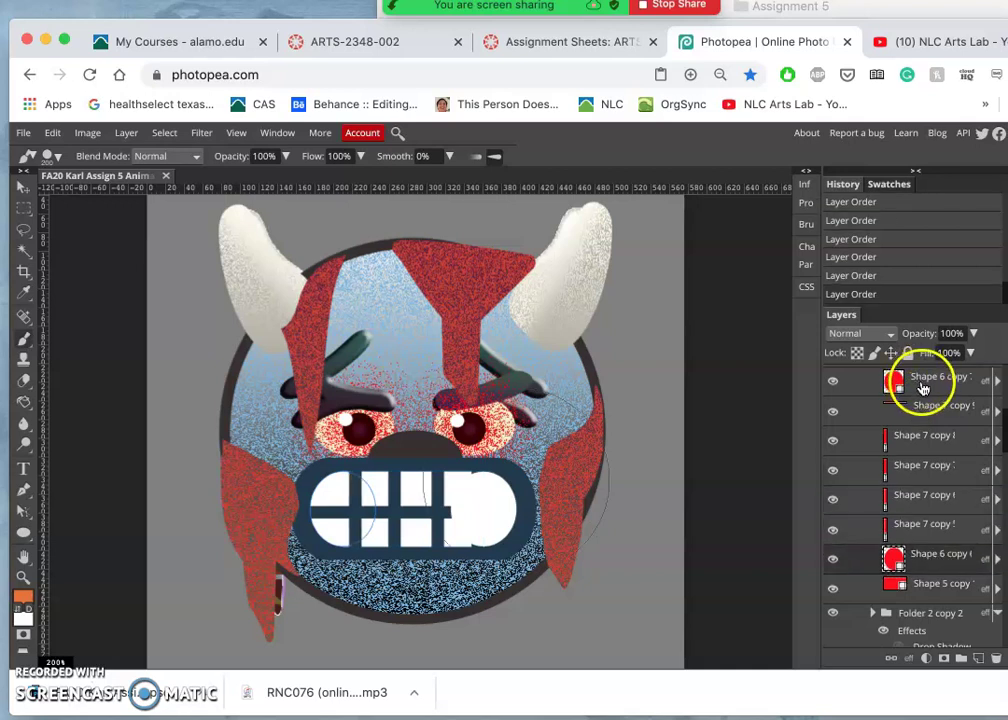
click(923, 384)
key(ctrl+bracketleft)
key(ctrl+bracketleft)
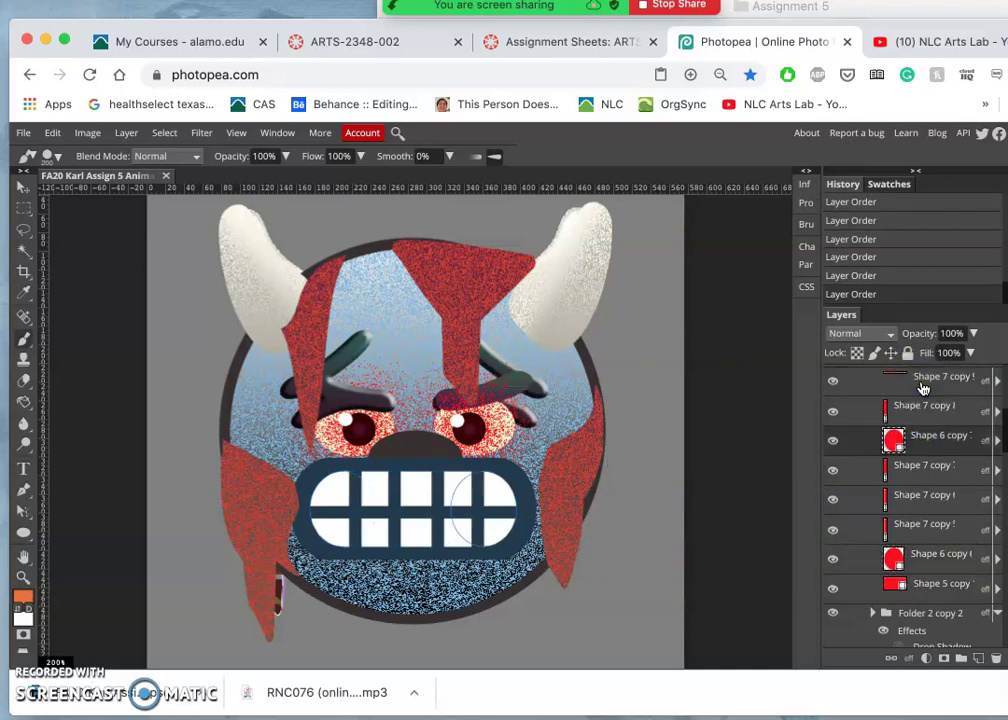
key(ctrl+bracketleft)
key(ctrl+bracketleft)
key(ctrl+bracketleft)
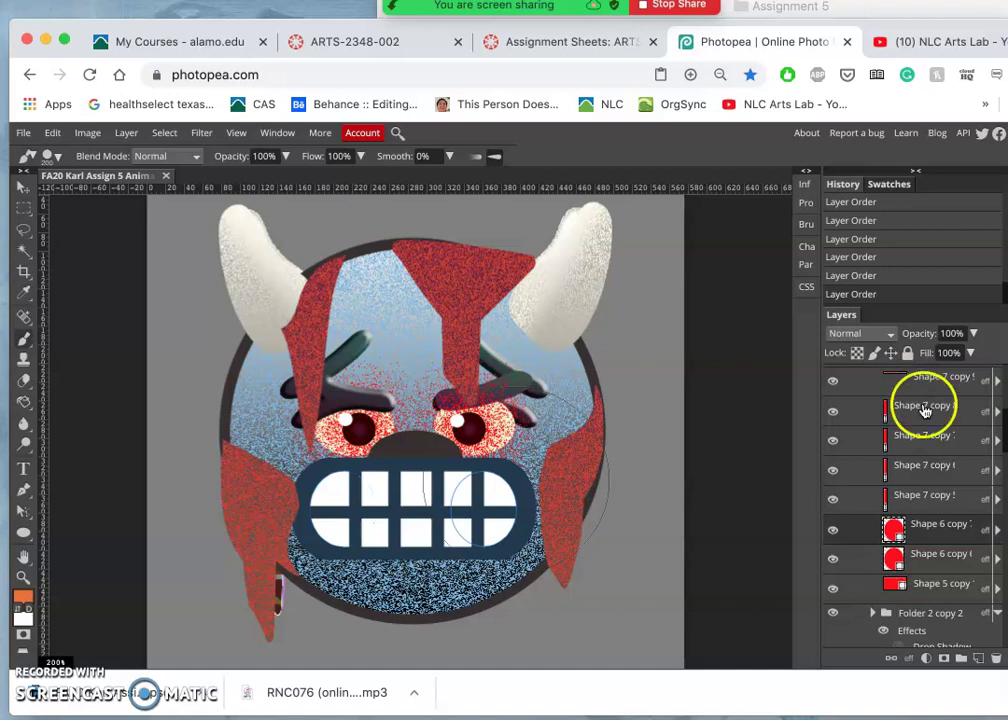
scroll(925, 418, down, 2)
scroll(915, 450, down, 3)
scroll(912, 480, down, 1)
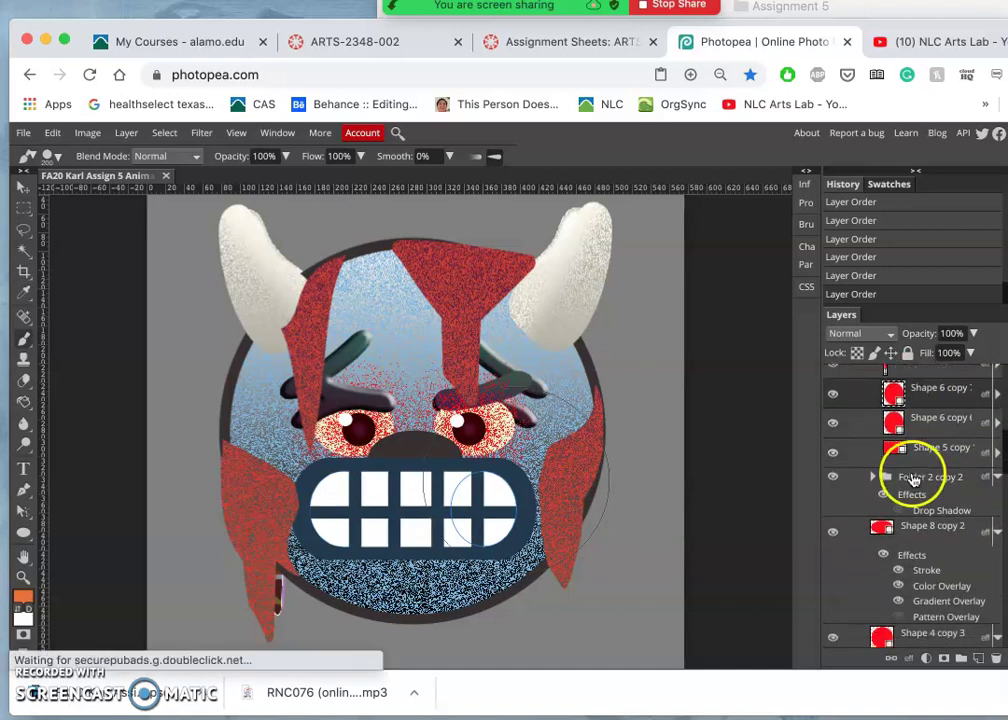
Check Folder 2 copy 2's effects by toggling them, and collapse the MOUTH group
click(884, 495)
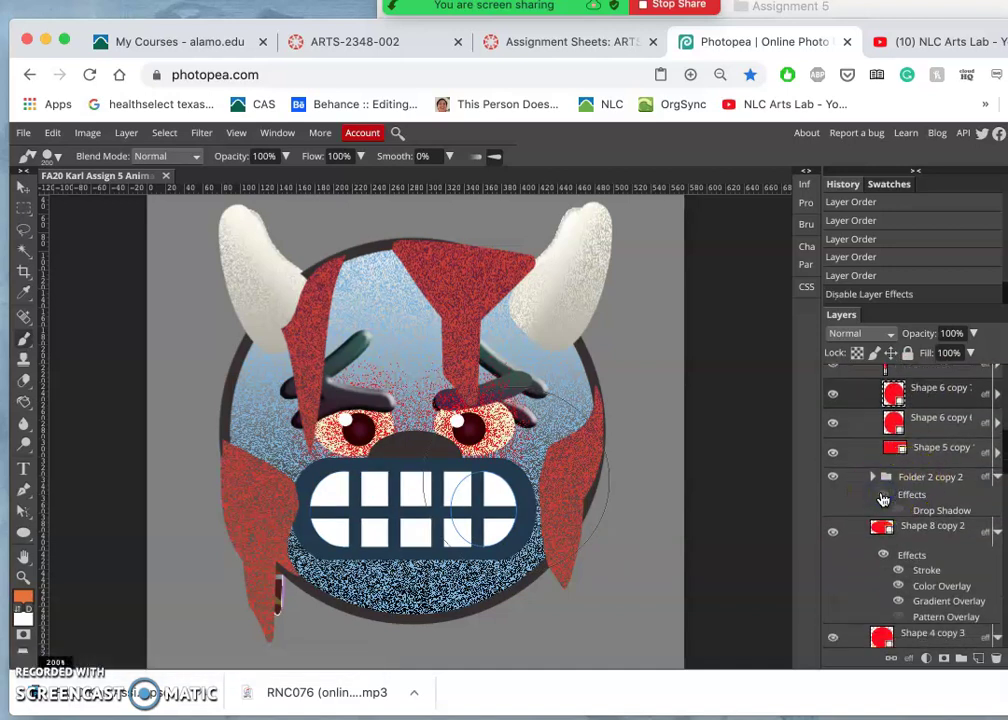
click(884, 495)
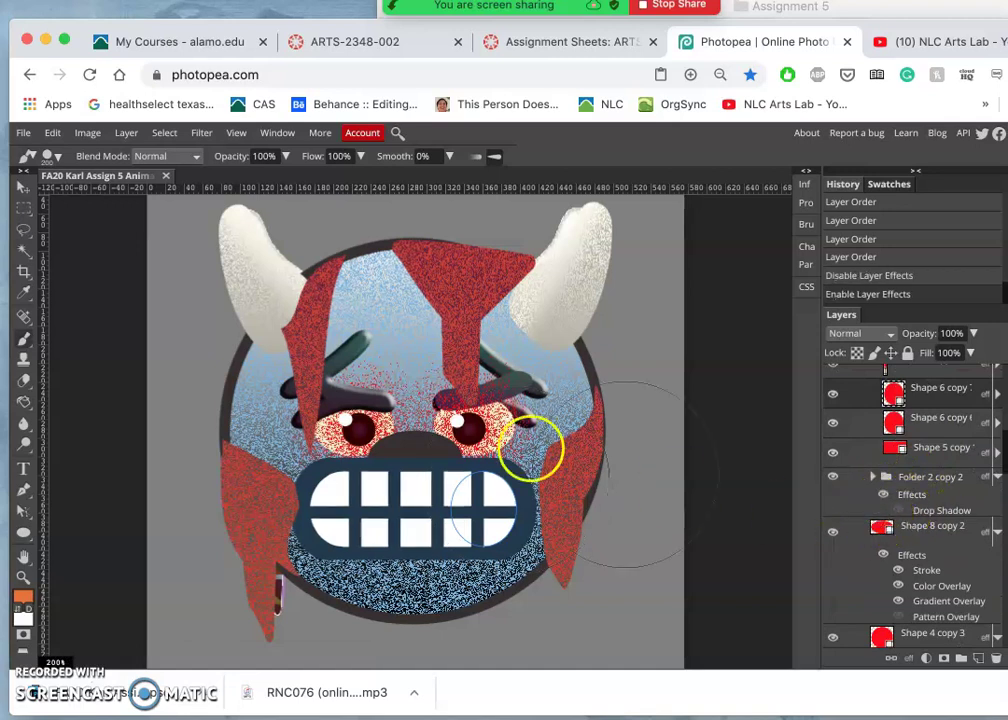
scroll(900, 525, down, 1)
scroll(900, 527, down, 1)
scroll(900, 525, up, 2)
scroll(900, 525, up, 2)
scroll(900, 525, up, 2)
scroll(900, 525, up, 2)
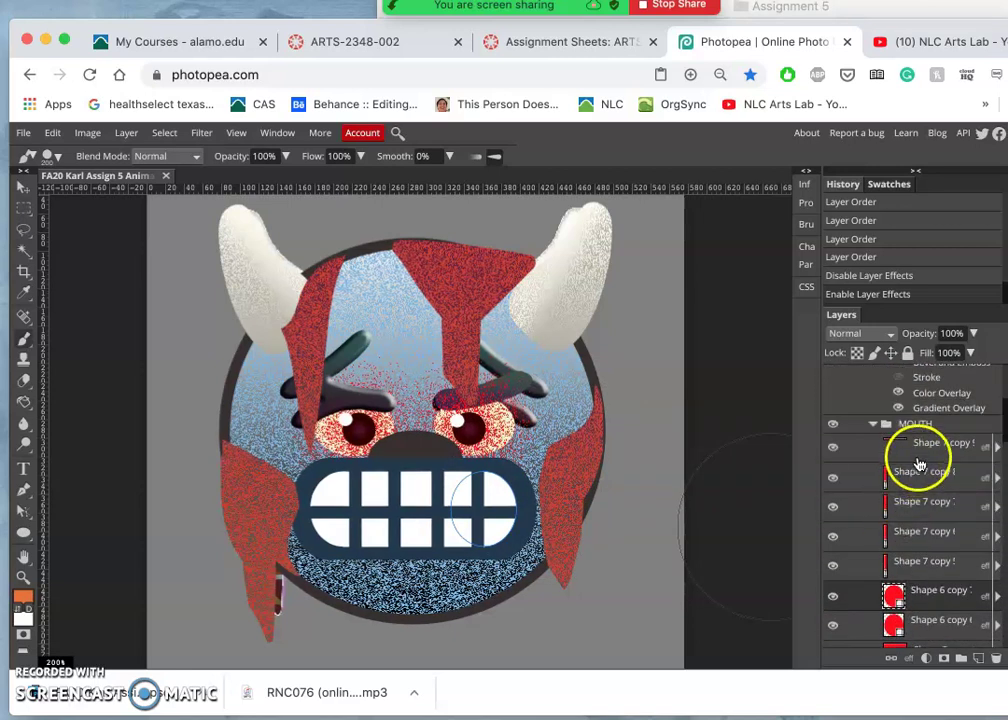
click(875, 424)
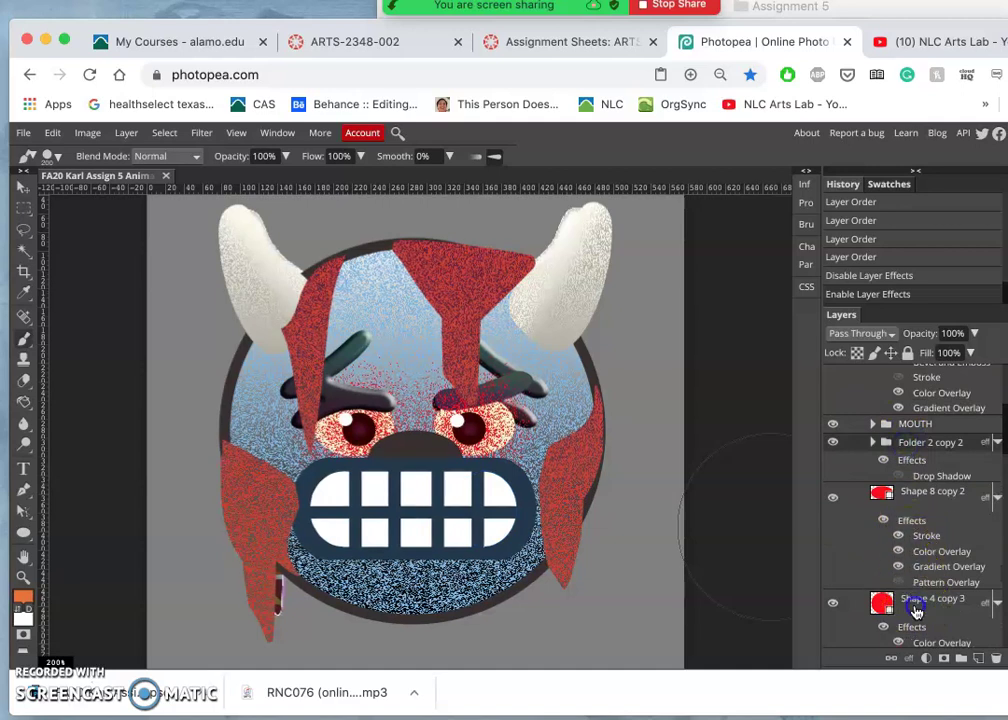
click(910, 495)
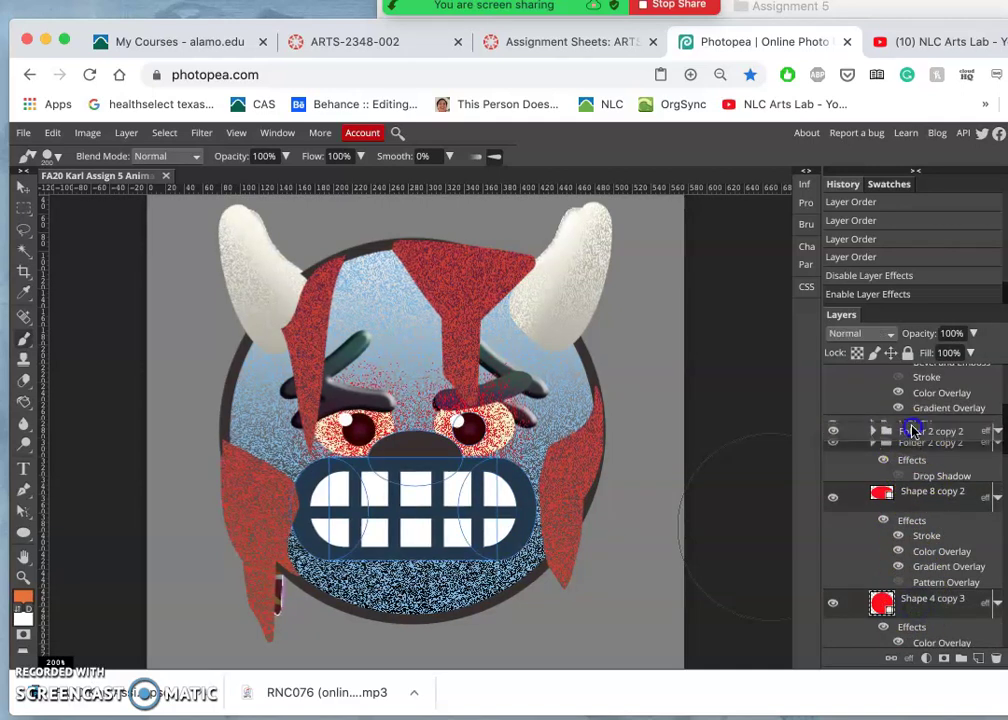
Rename the folder above Folder 2 copy 2 to MOUTH after undoing a stray reorder
drag(912, 443, 880, 422)
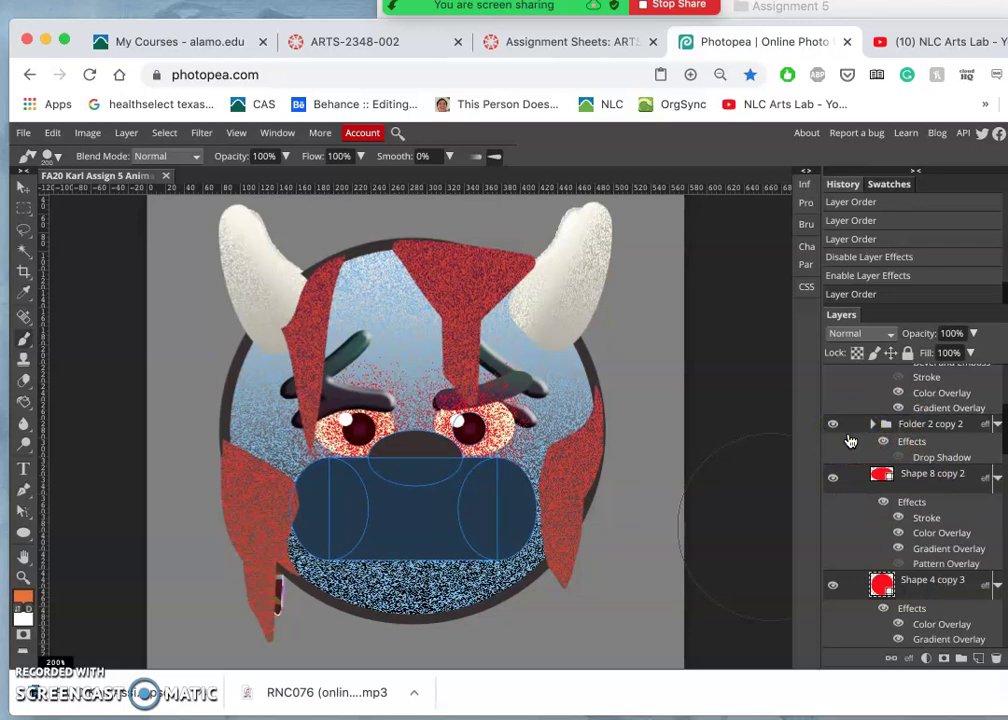
key(super+z)
click(923, 428)
double_click(925, 424)
text(MOUTH)
key(Return)
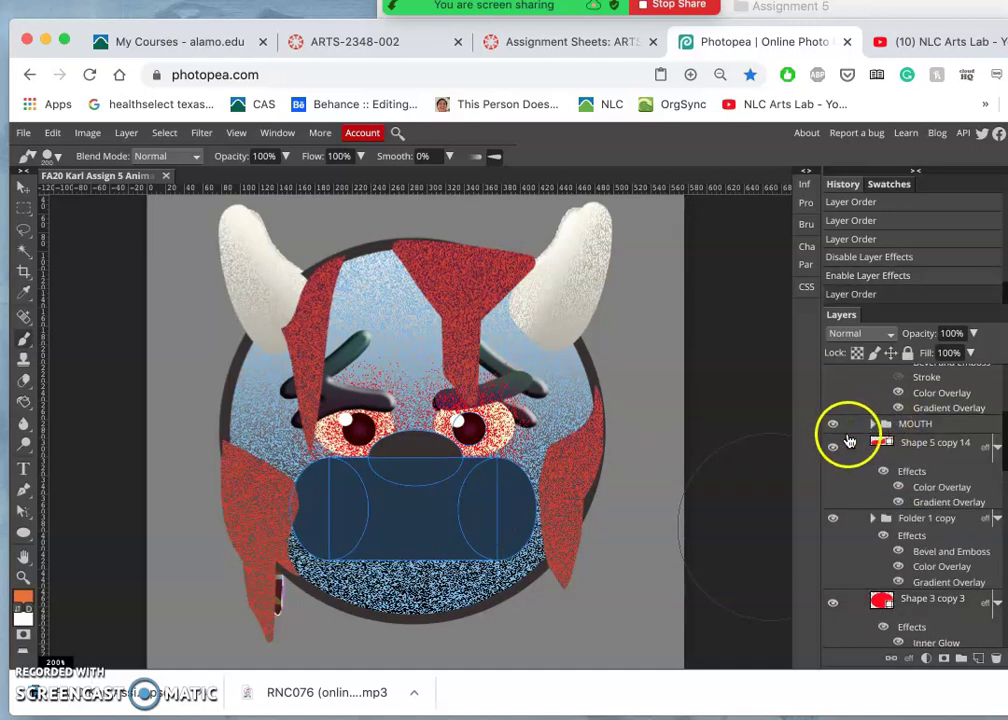
Check MOUTH's visibility and restore the teeth by stepping through History
click(835, 446)
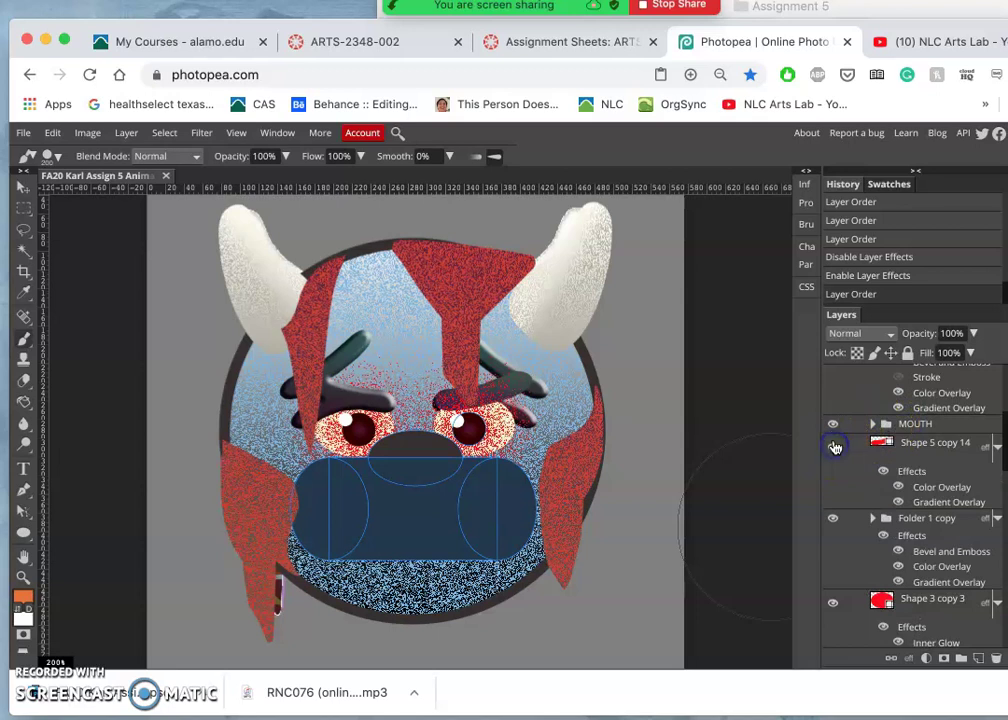
click(835, 424)
click(835, 424)
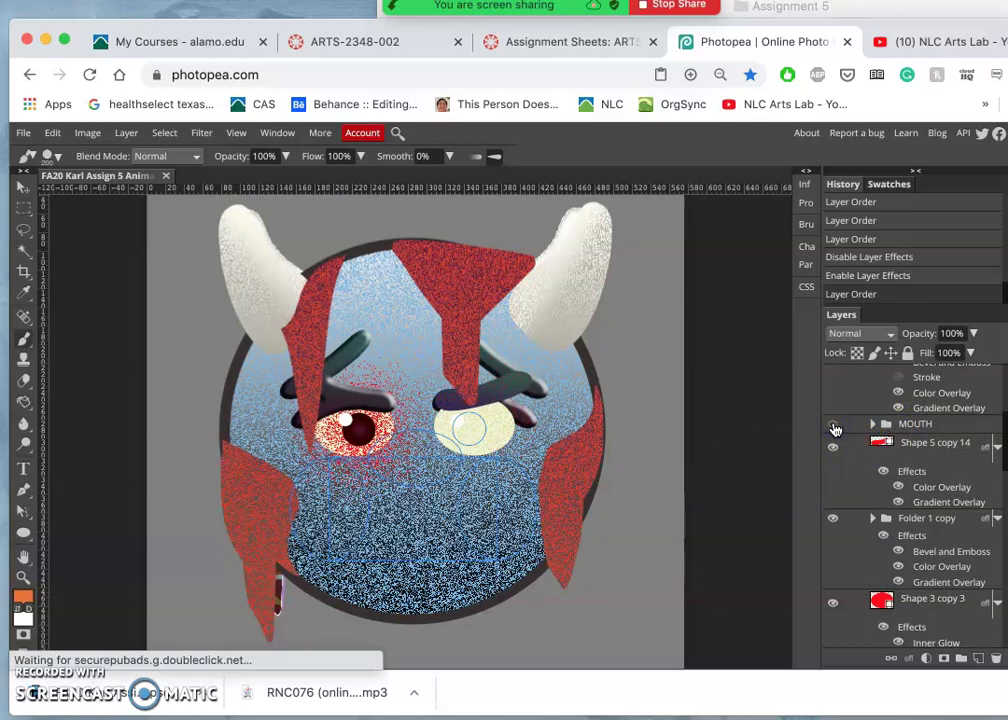
click(862, 276)
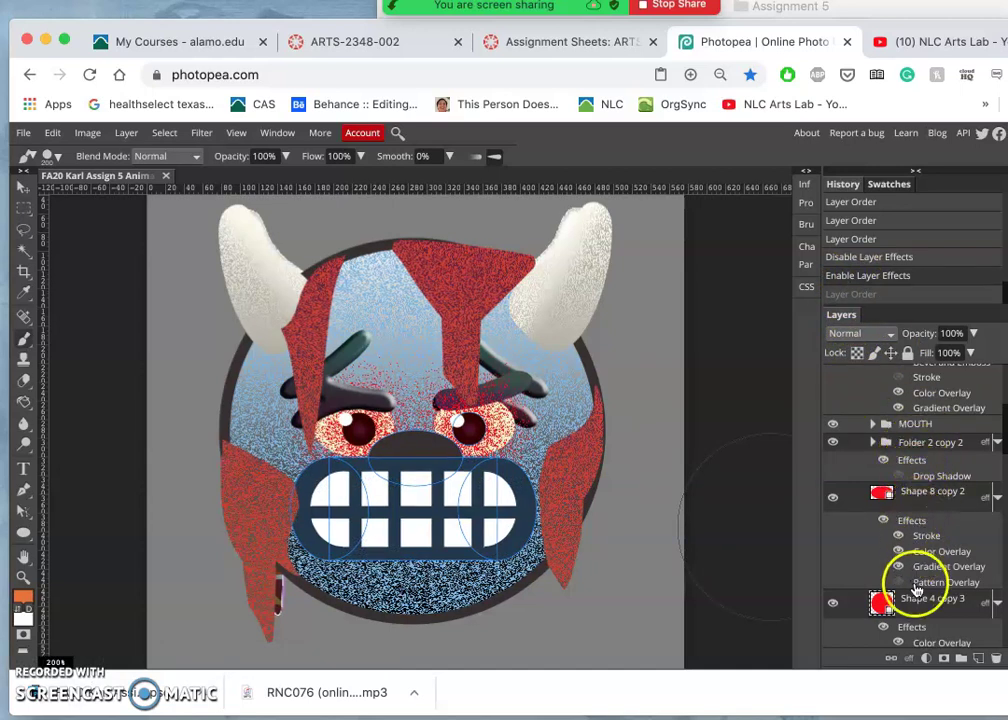
click(834, 603)
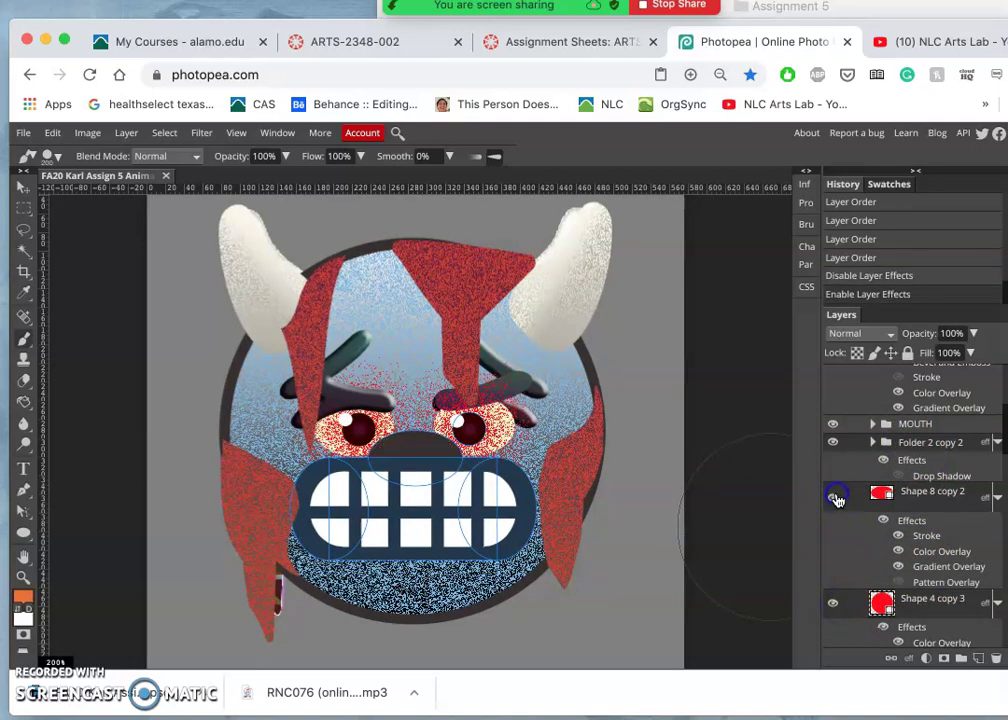
Rename Folder 2 copy 2 to 'Back MOUTH' after checking the dark mouth outline
click(834, 443)
click(834, 445)
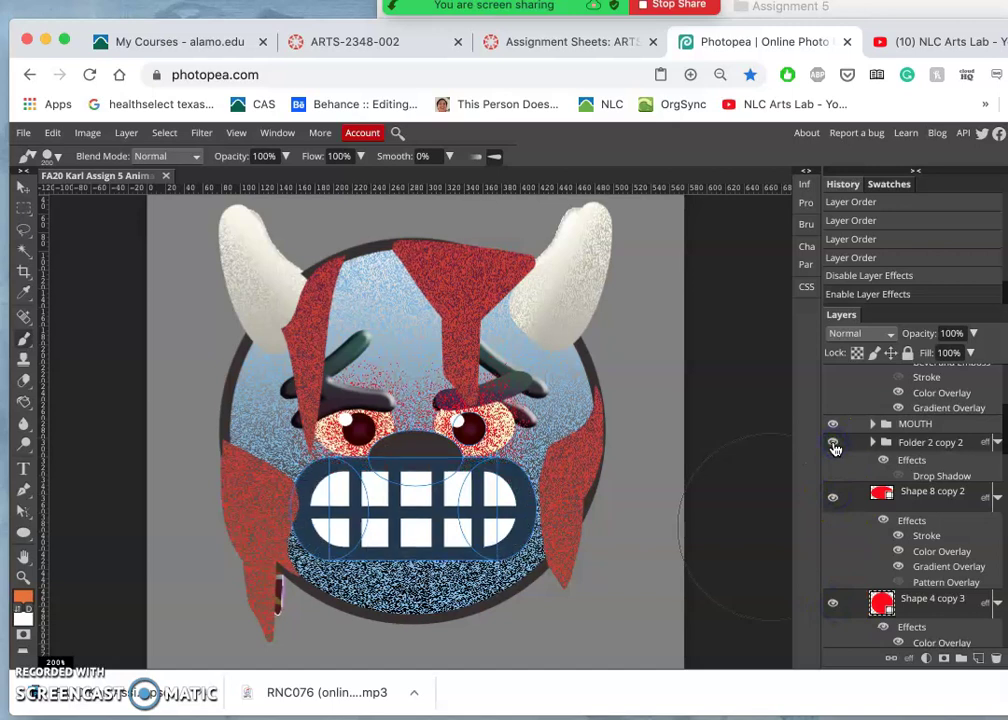
click(910, 447)
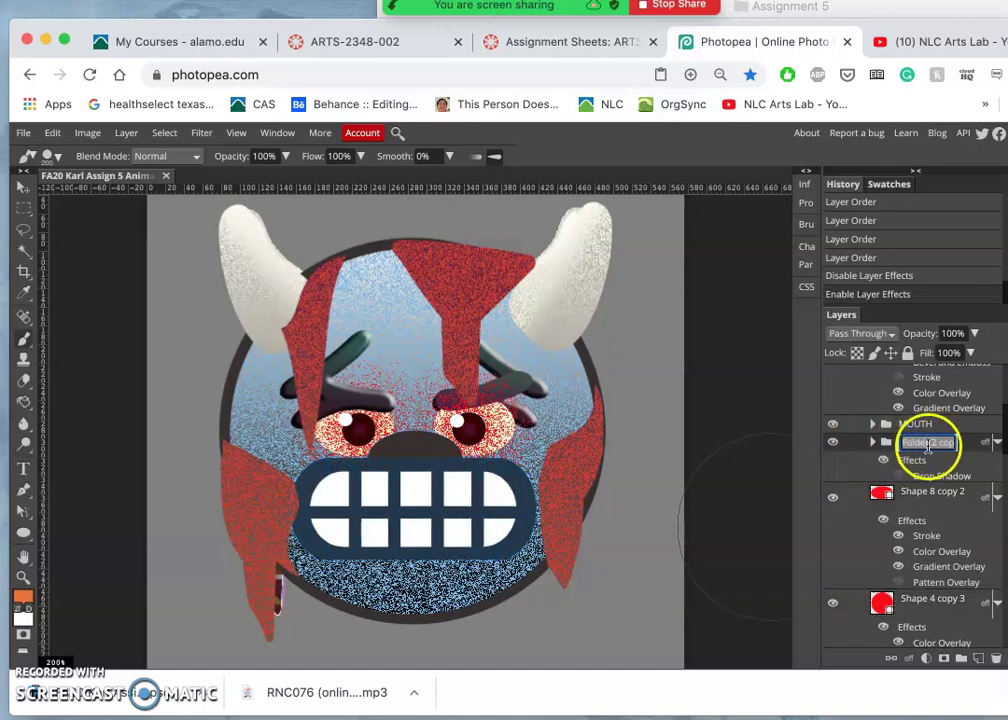
text(Back MOUTH)
key(Return)
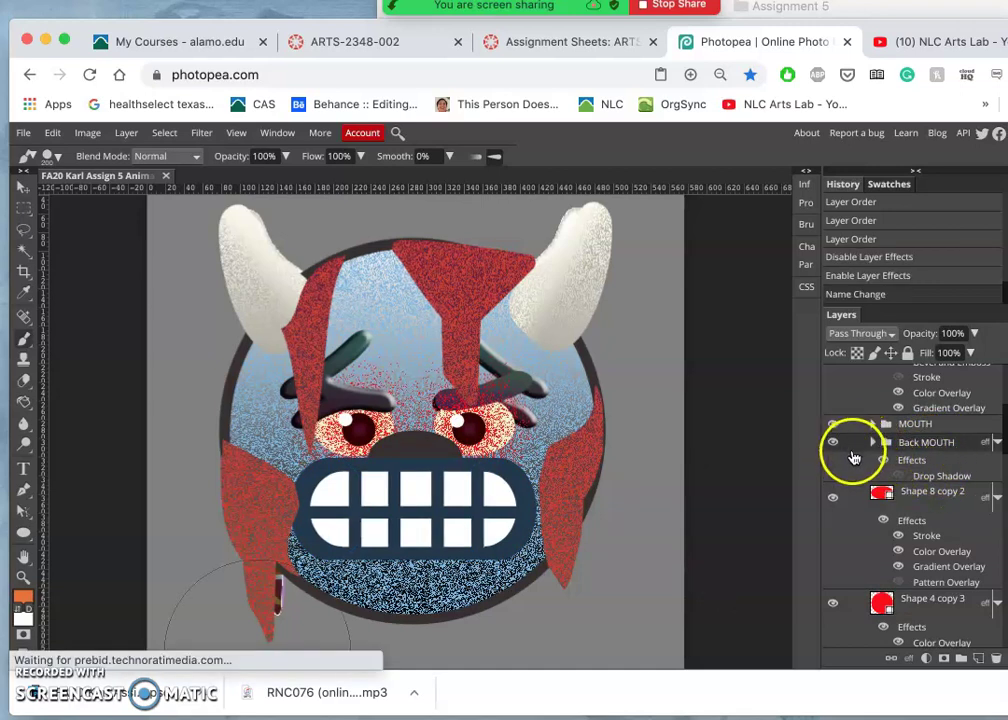
scroll(840, 445, up, 3)
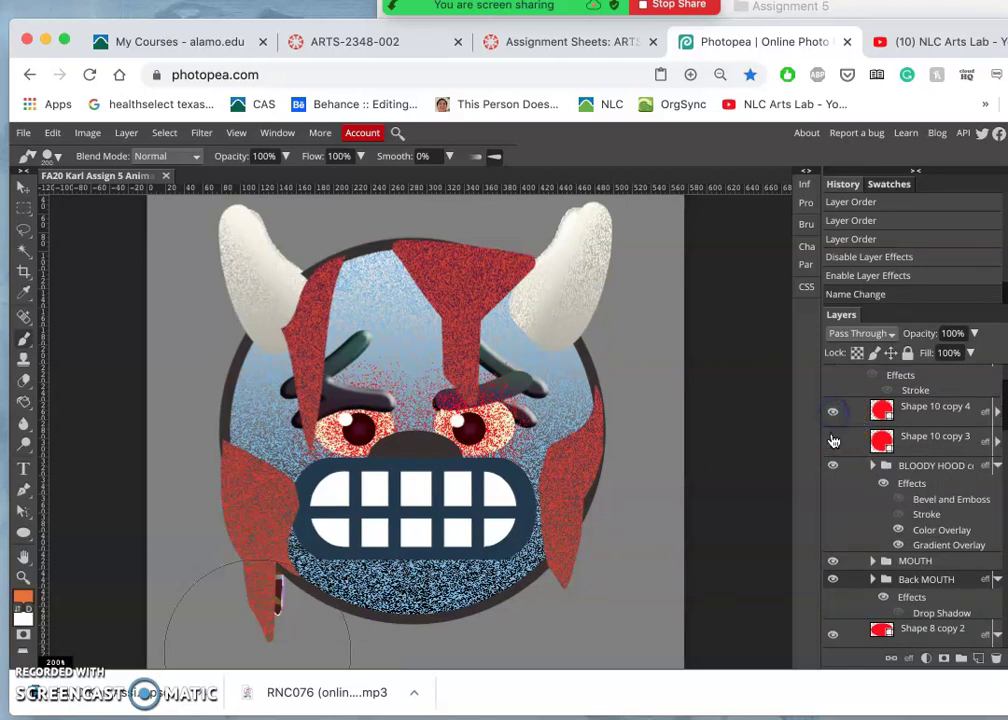
scroll(837, 437, up, 3)
Identify Folder 3 copy, BLOODY HOOD, MOUTH and Back MOUTH by toggling their visibility
click(833, 428)
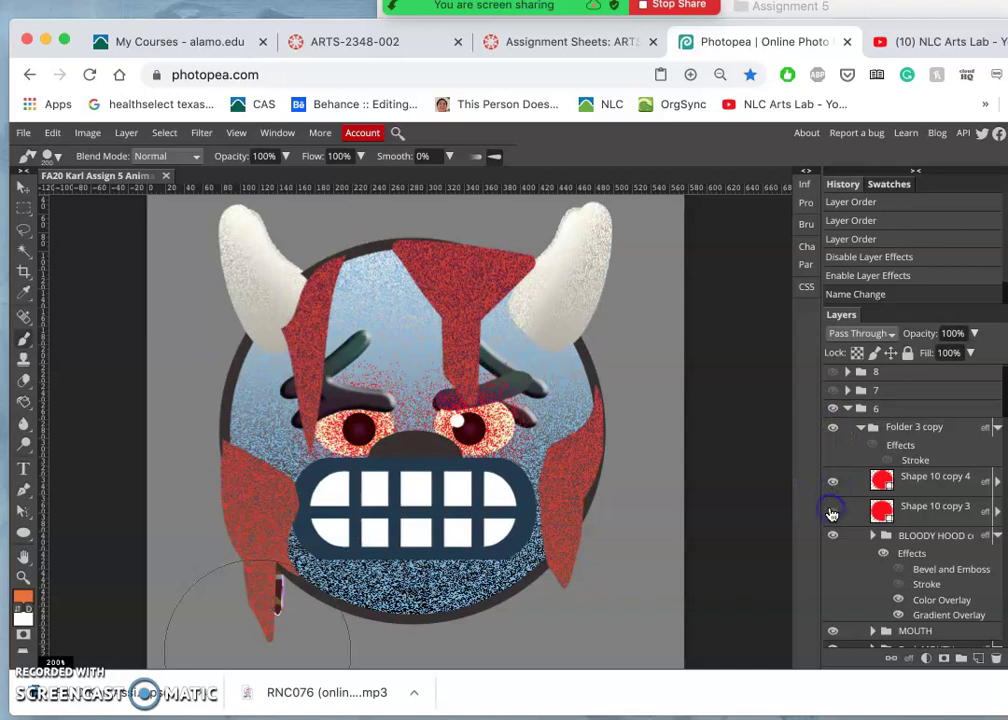
scroll(832, 513, down, 2)
click(832, 485)
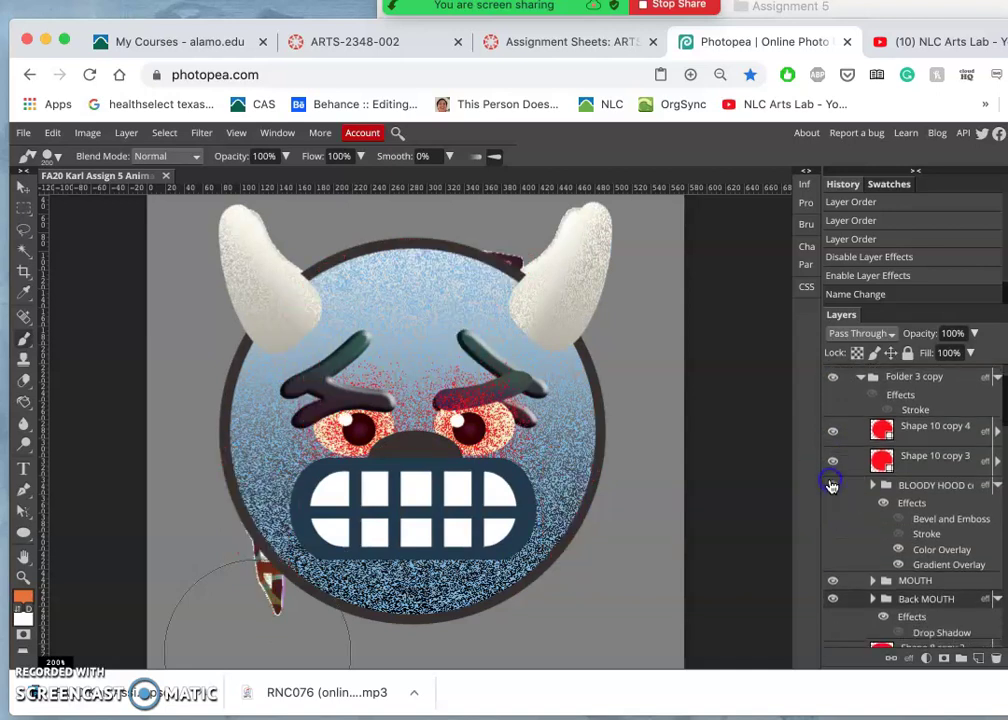
click(833, 485)
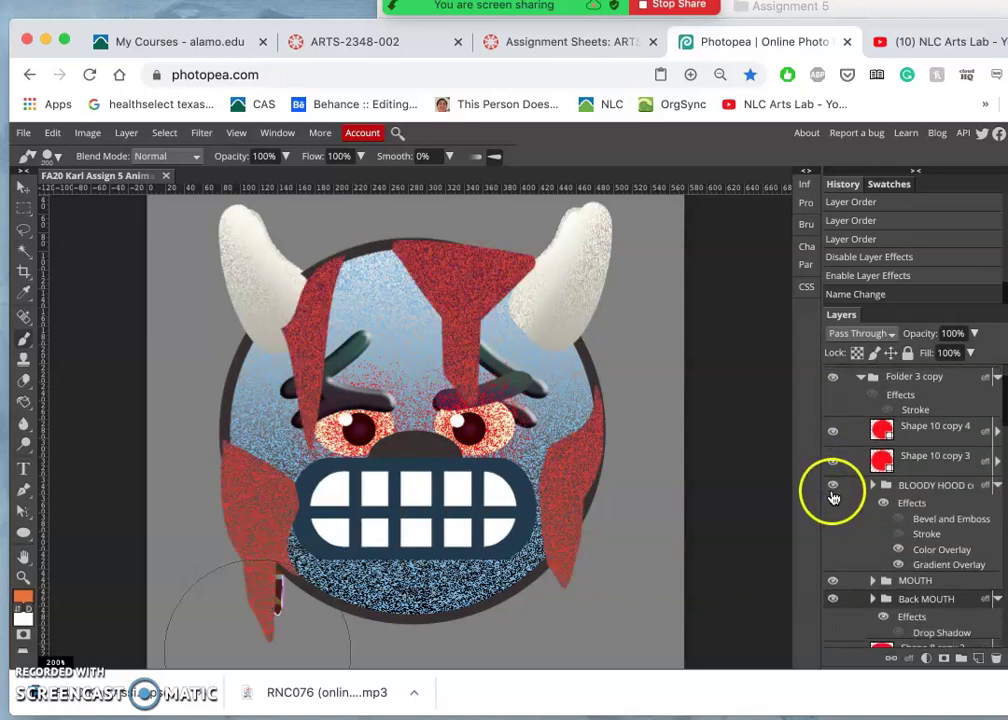
scroll(834, 500, down, 2)
click(833, 502)
click(833, 502)
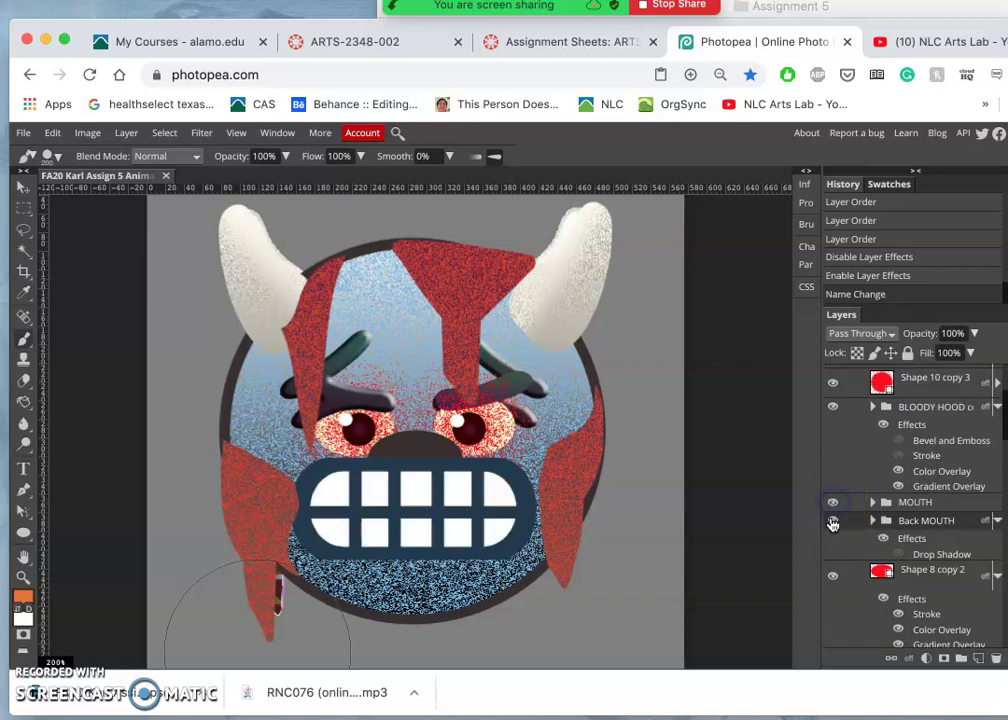
click(833, 521)
click(833, 521)
scroll(833, 524, down, 2)
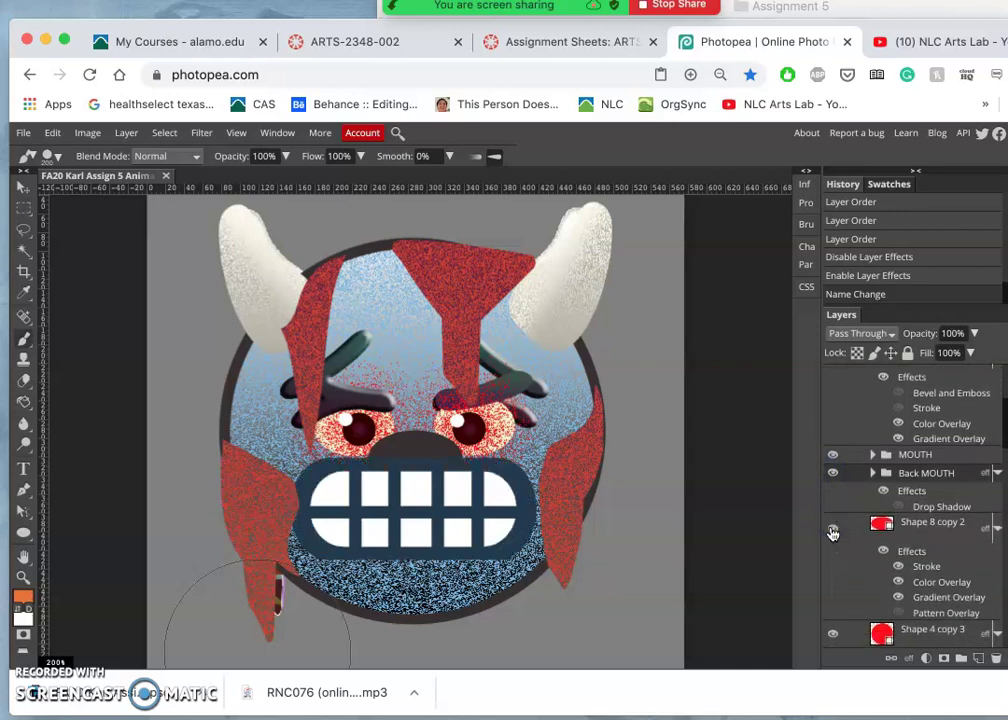
Turn off the right eye's Outer Glow after checking Shape 8 copy 2 and Shape 4 copy 3
click(833, 530)
scroll(833, 531, down, 3)
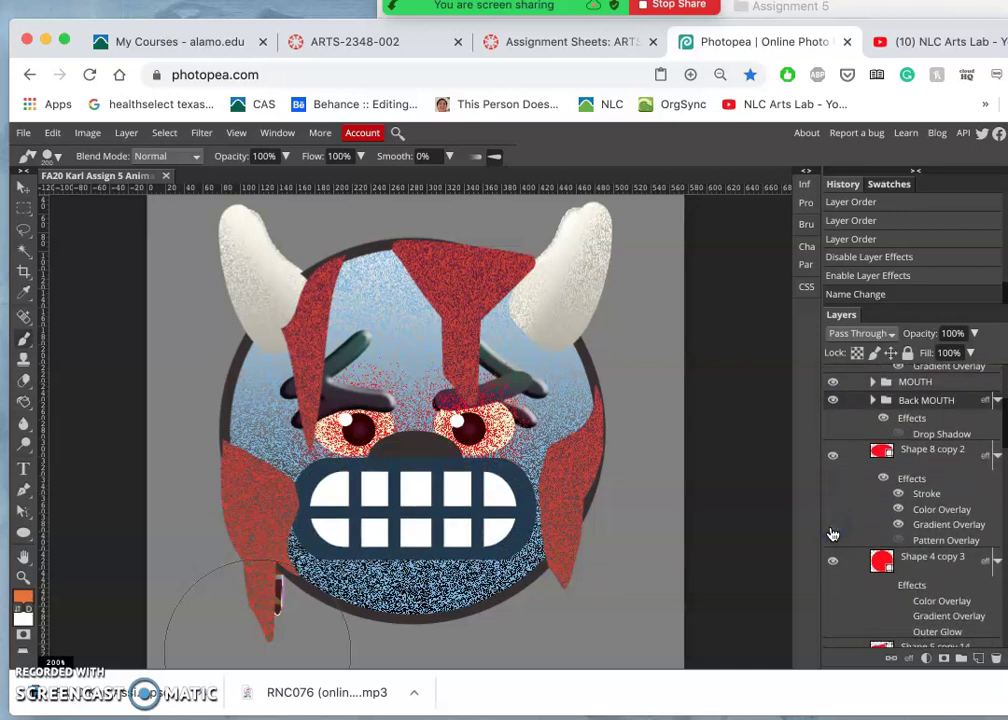
click(833, 563)
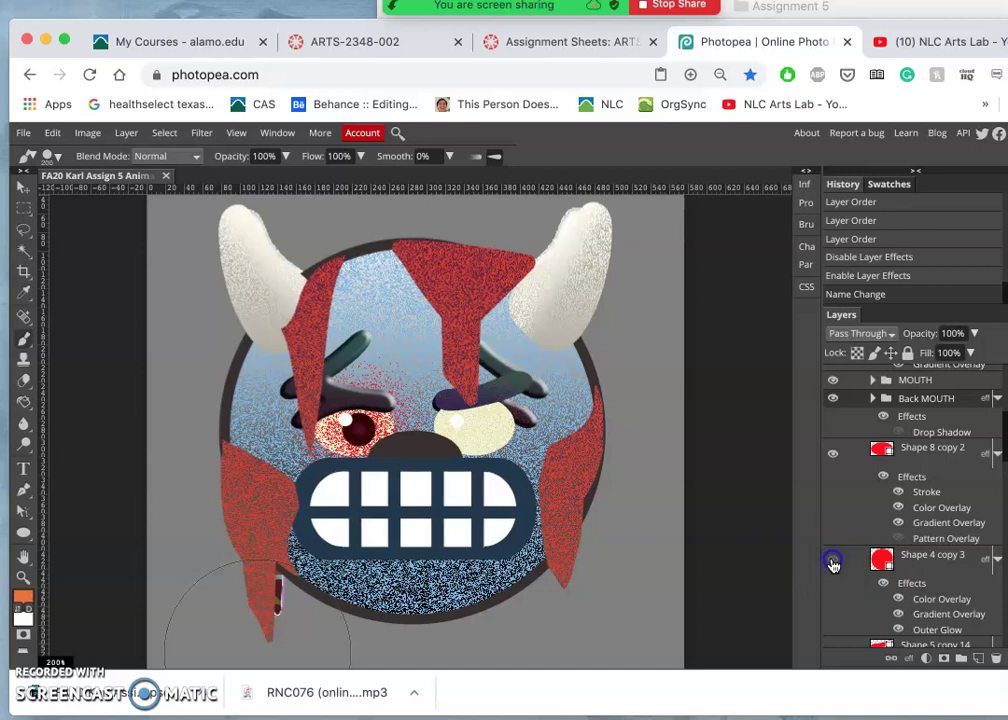
click(833, 563)
click(833, 564)
scroll(833, 564, down, 3)
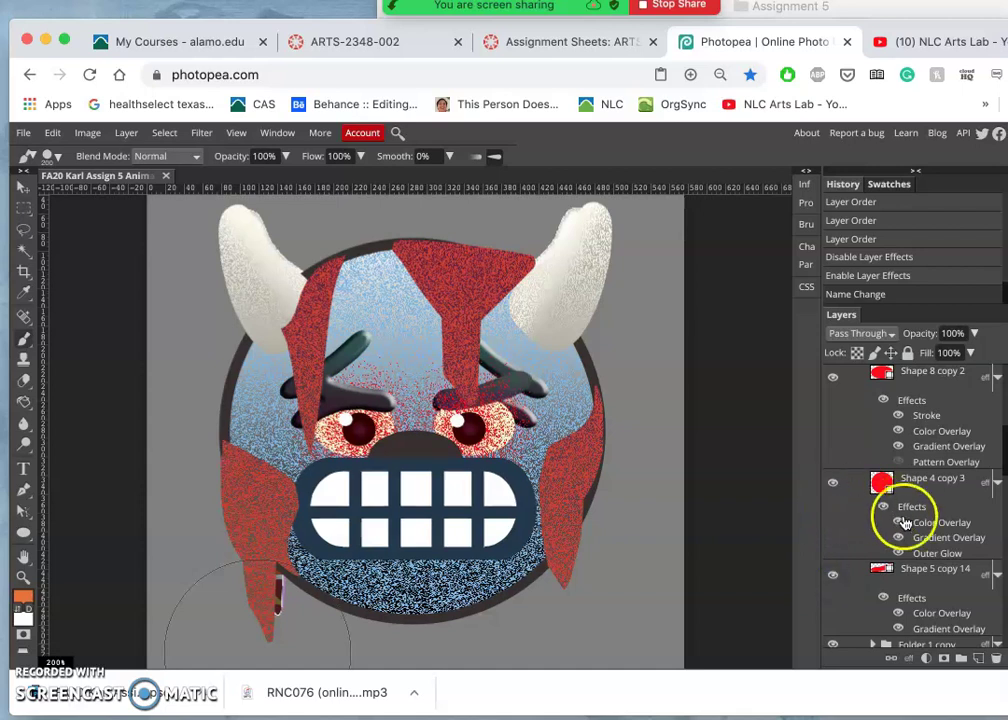
click(899, 553)
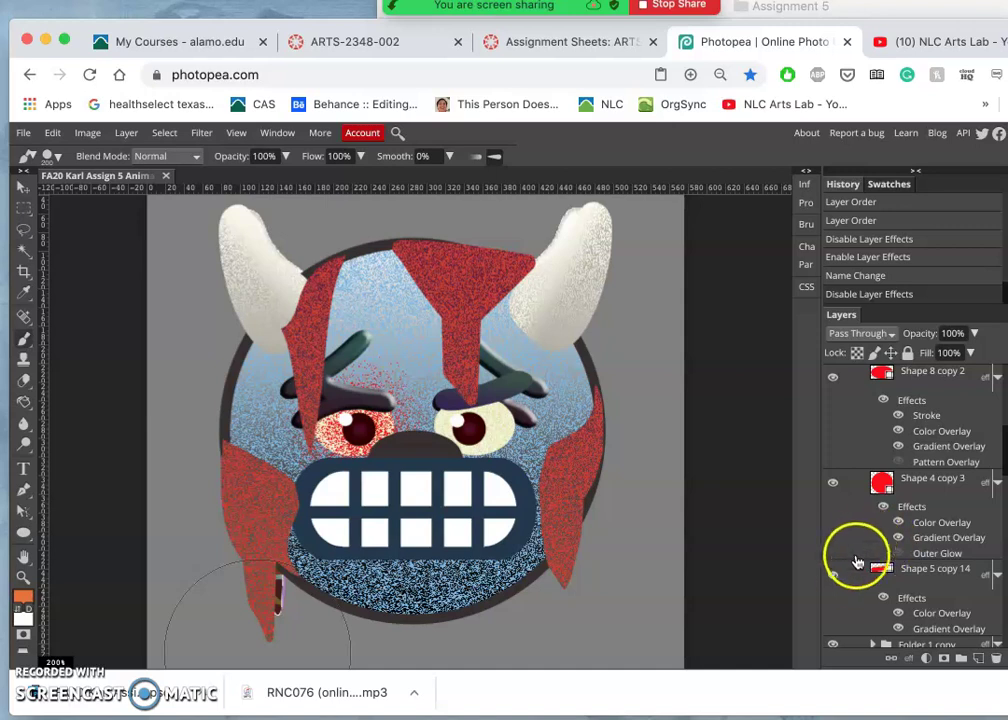
click(899, 553)
scroll(870, 560, down, 2)
scroll(866, 619, down, 3)
scroll(866, 619, down, 3)
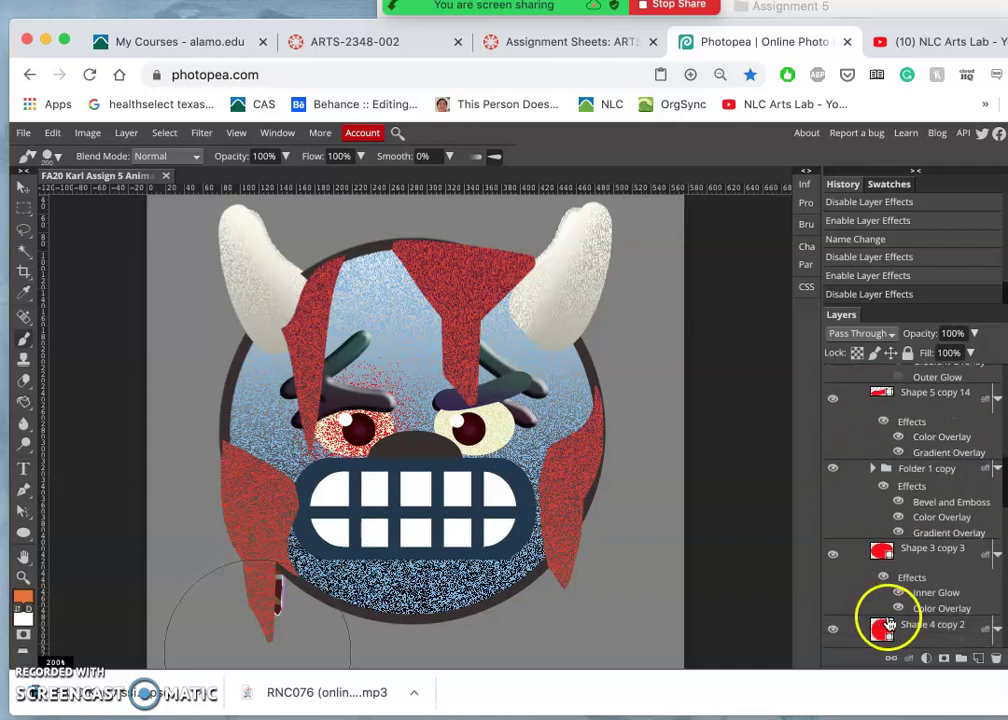
scroll(866, 590, up, 2)
scroll(865, 570, up, 2)
scroll(864, 570, up, 1)
Turn off the left eye's Outer Glow on Shape 4 copy 2 after checking nearby layers
click(833, 550)
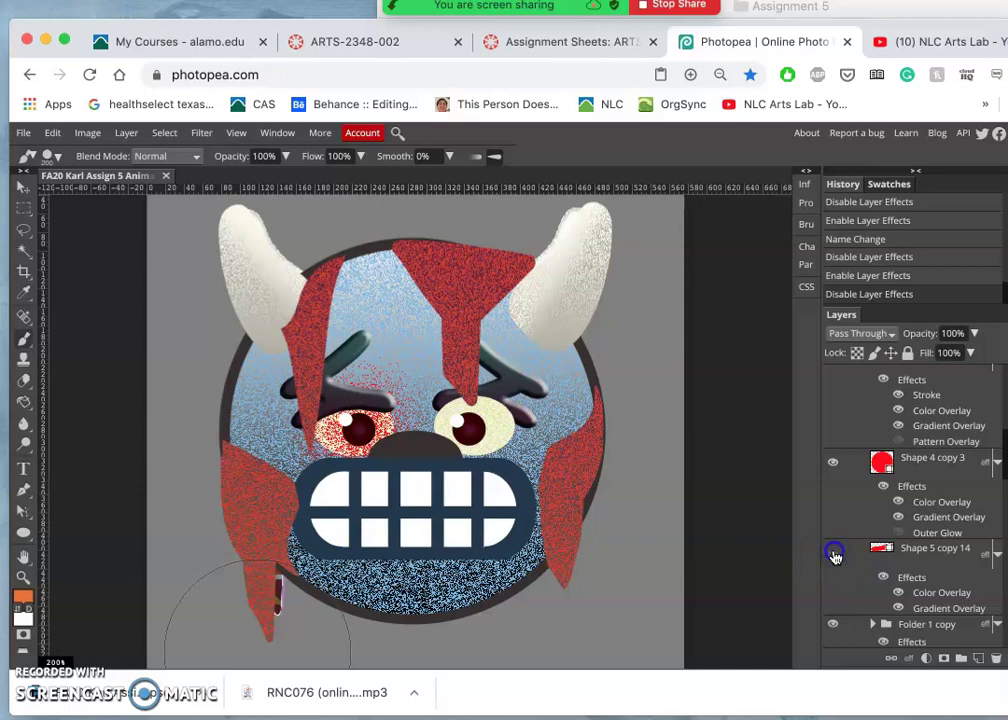
click(833, 550)
scroll(836, 556, down, 2)
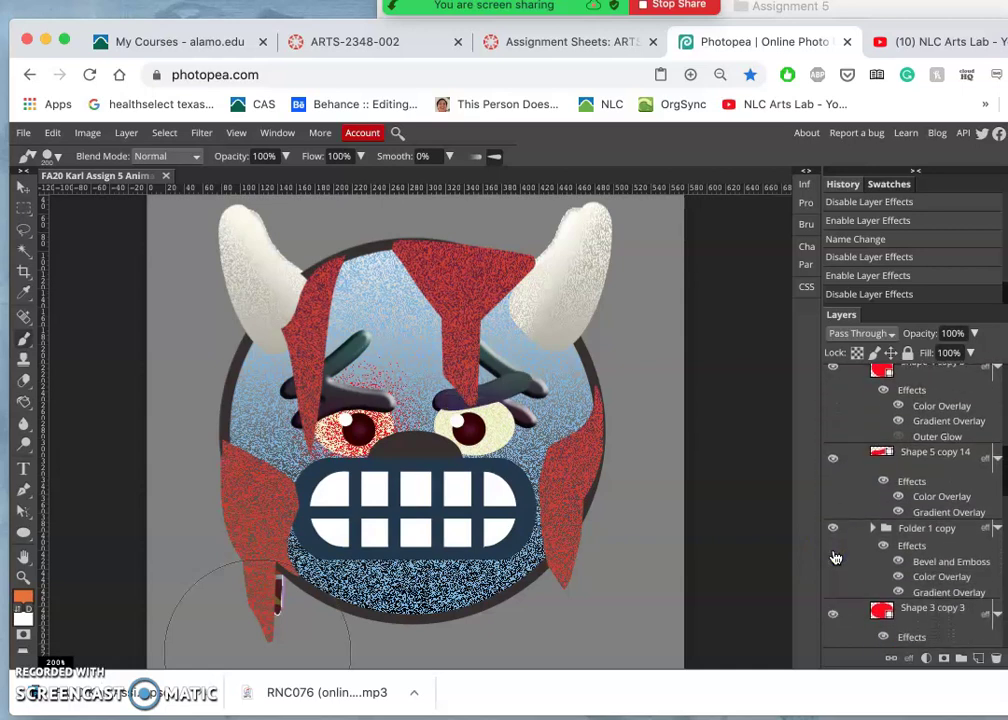
click(833, 529)
scroll(833, 529, down, 2)
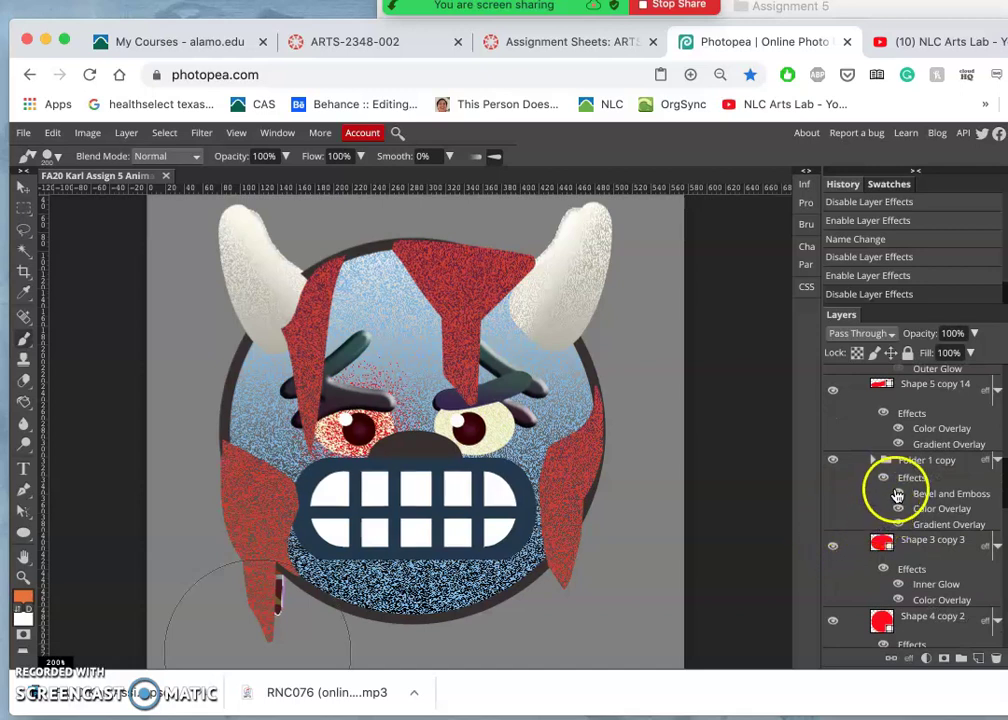
click(896, 493)
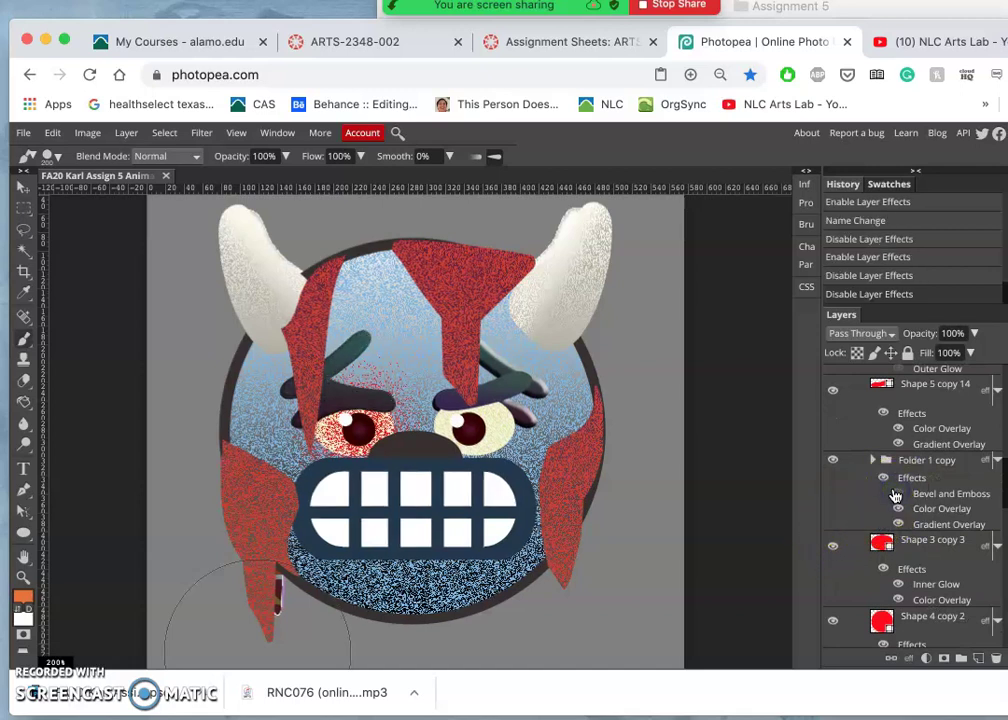
click(896, 493)
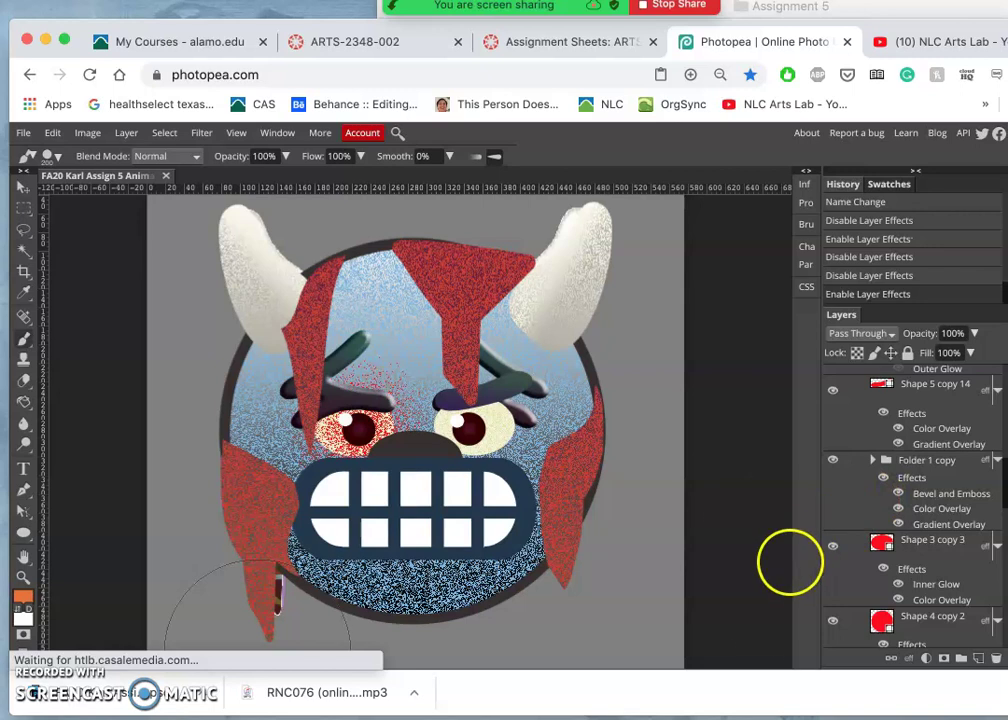
scroll(833, 549, down, 1)
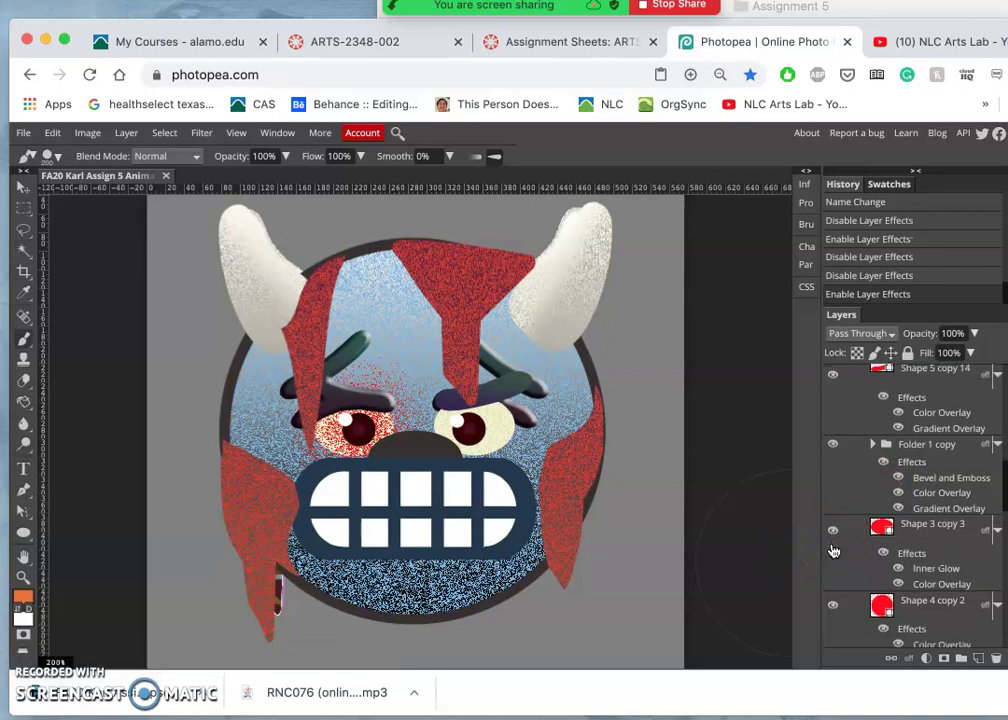
scroll(834, 550, down, 1)
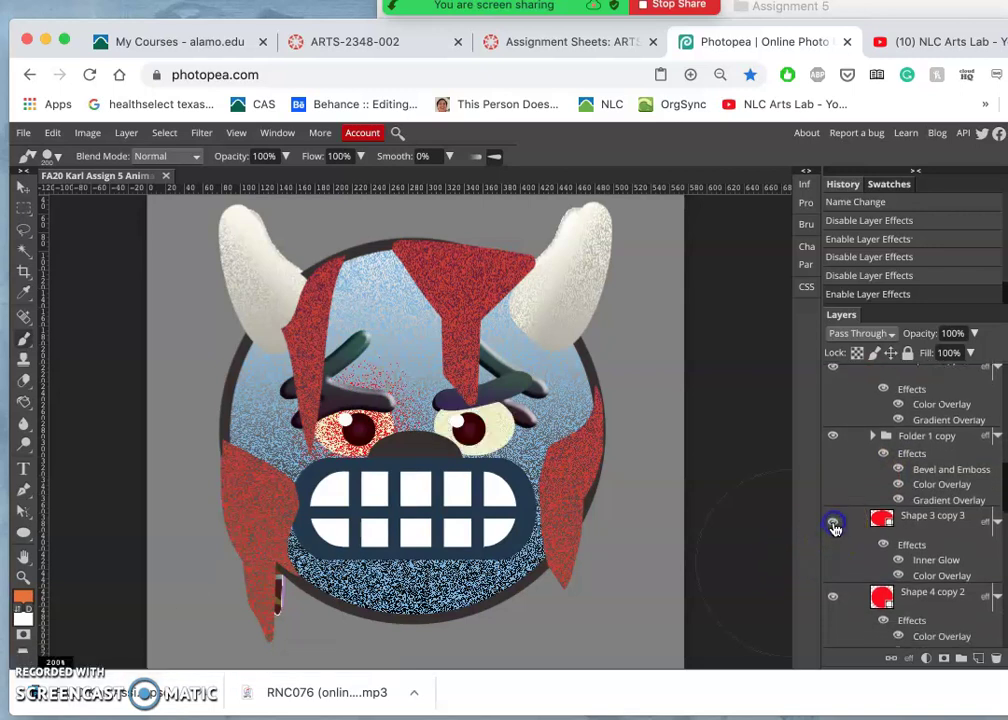
click(835, 527)
click(835, 527)
scroll(832, 597, down, 1)
scroll(832, 597, down, 2)
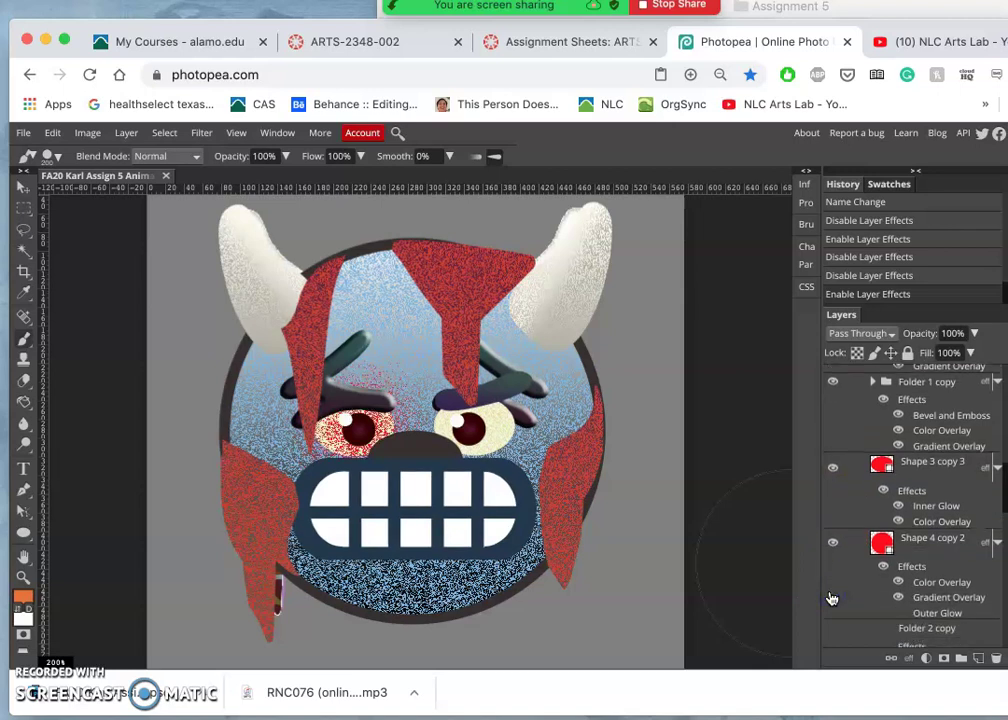
click(895, 603)
scroll(840, 568, down, 2)
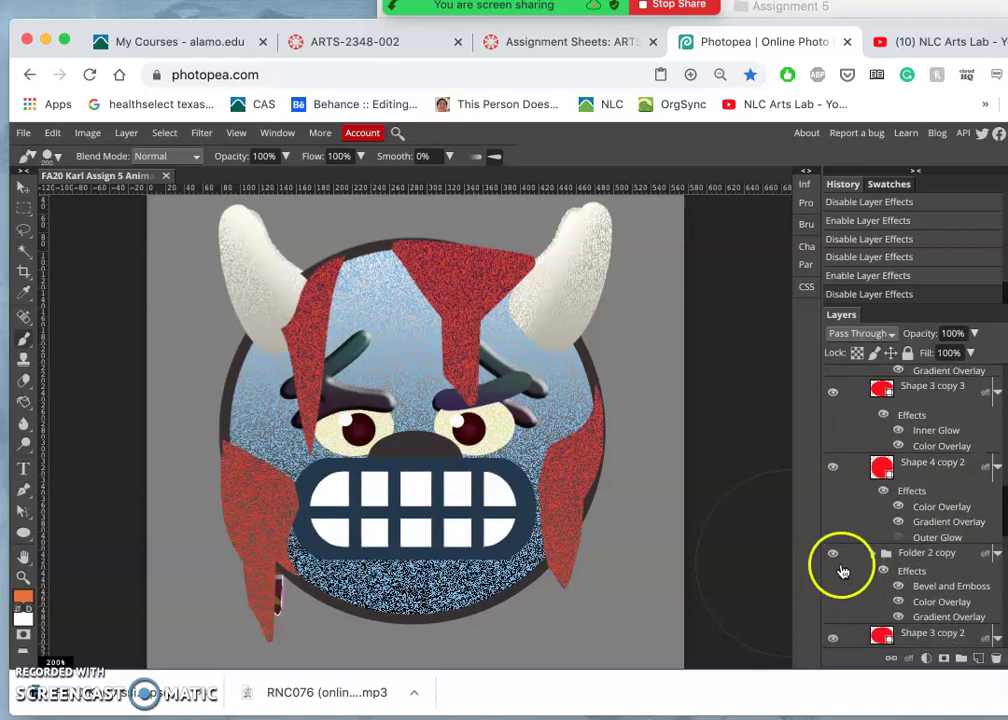
Re-enable the left eye's Outer Glow and lower its opacity to 22%
click(898, 538)
double_click(927, 540)
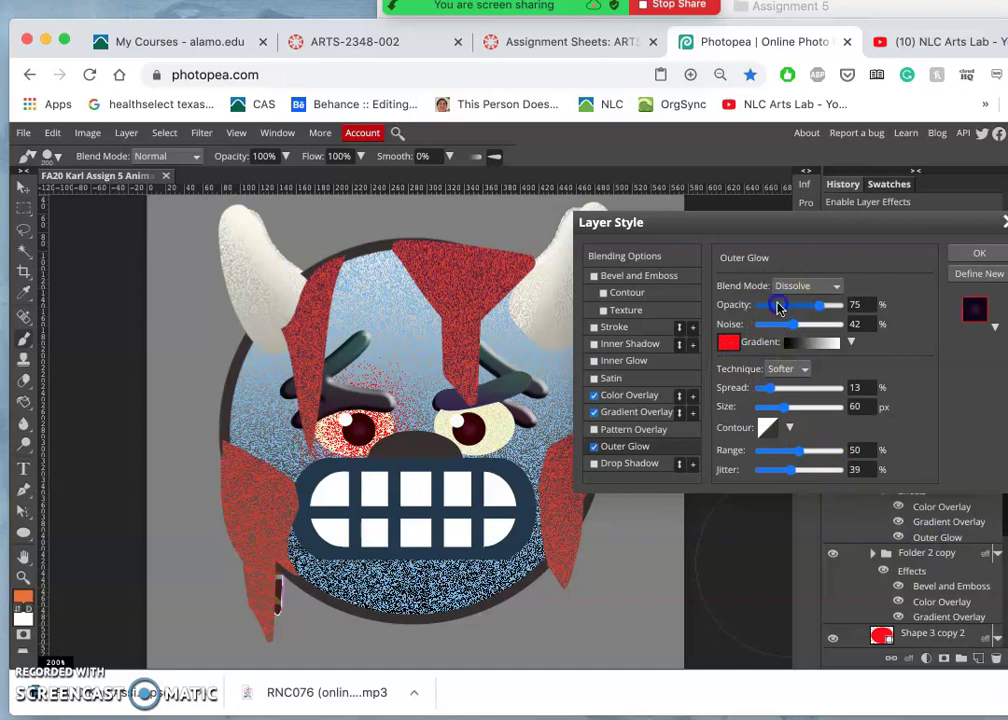
drag(826, 305, 781, 305)
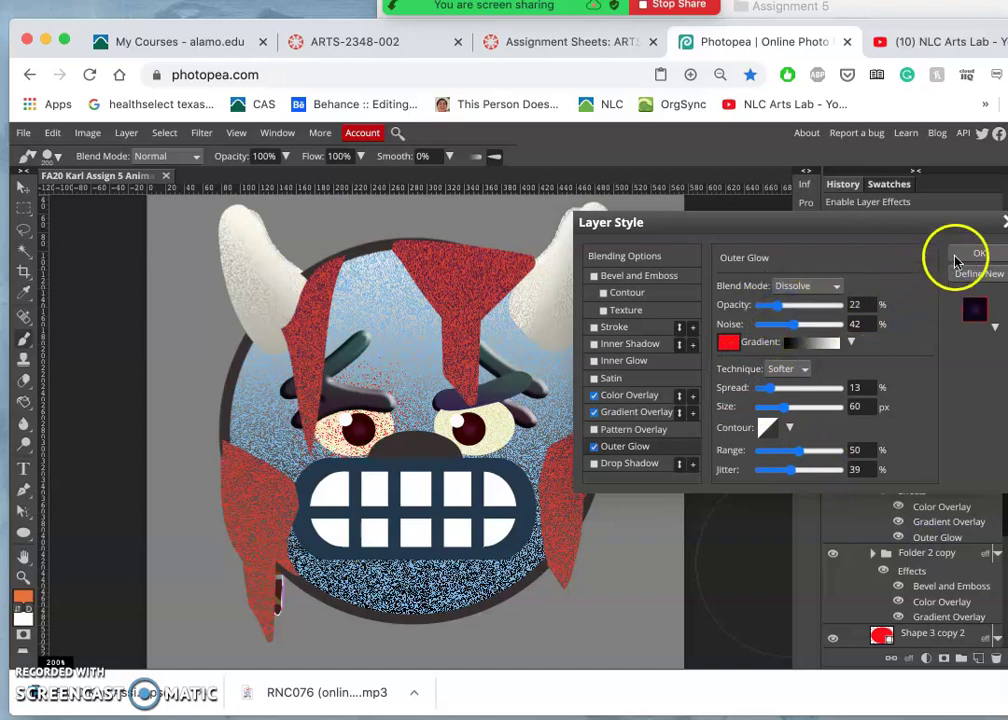
click(979, 253)
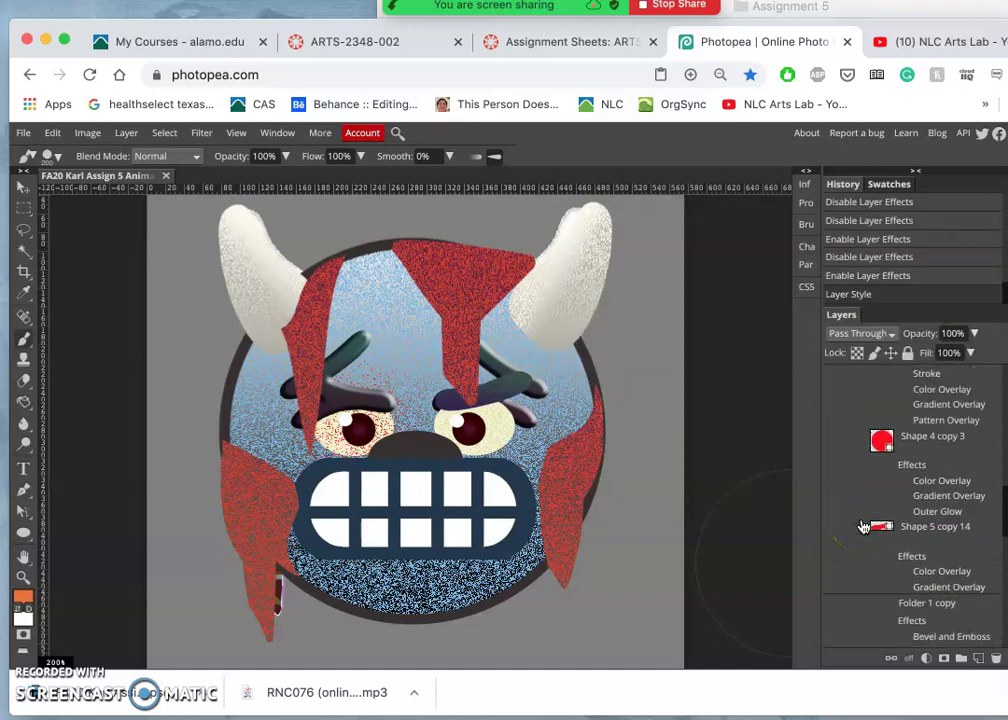
scroll(864, 526, up, 3)
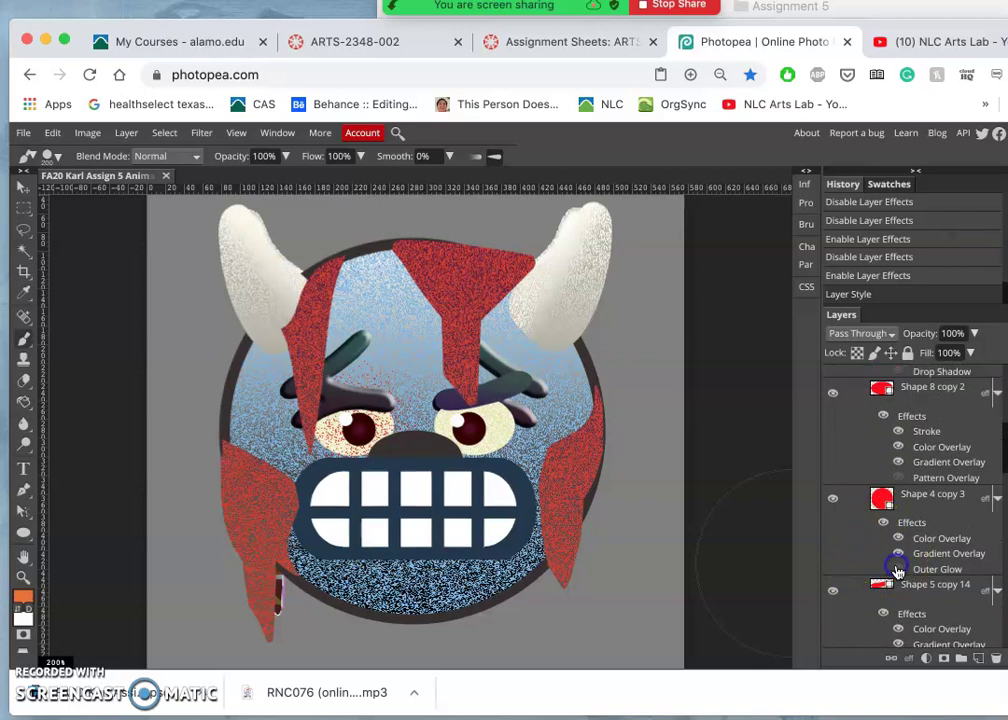
Enable Outer Glow on Shape 4 copy 3 and set its opacity to 20%
click(897, 569)
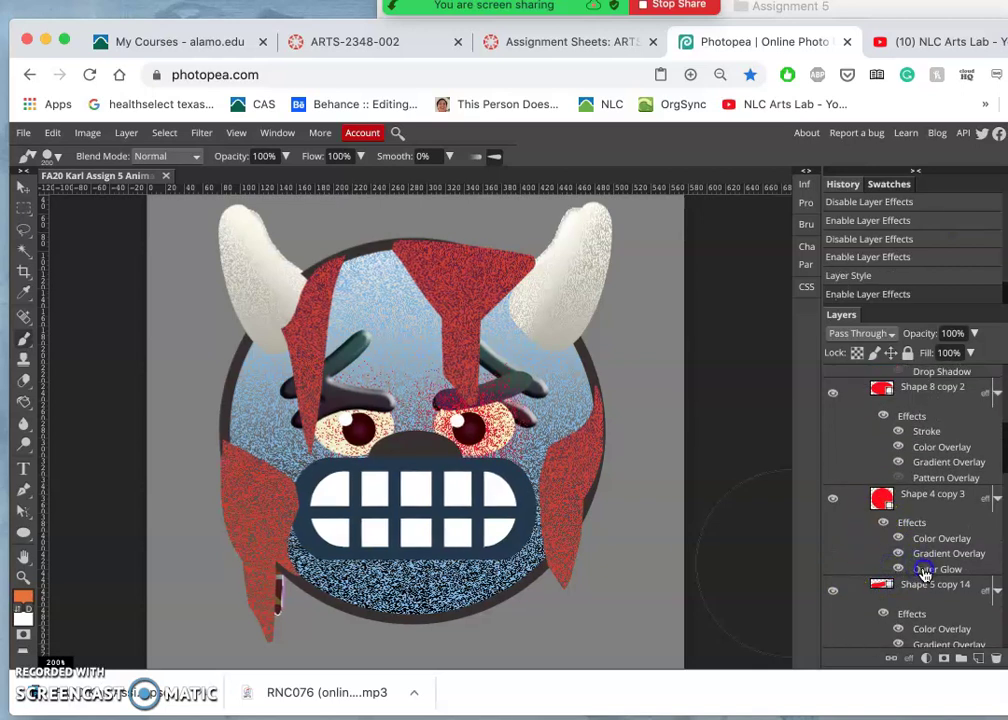
double_click(926, 571)
click(765, 306)
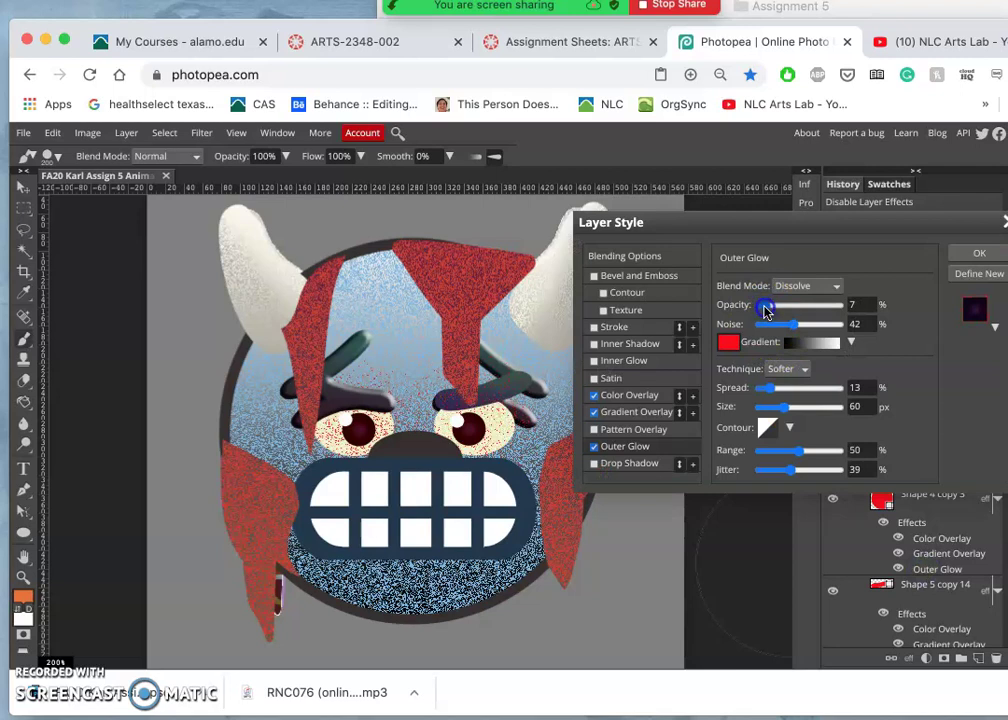
drag(774, 306, 776, 306)
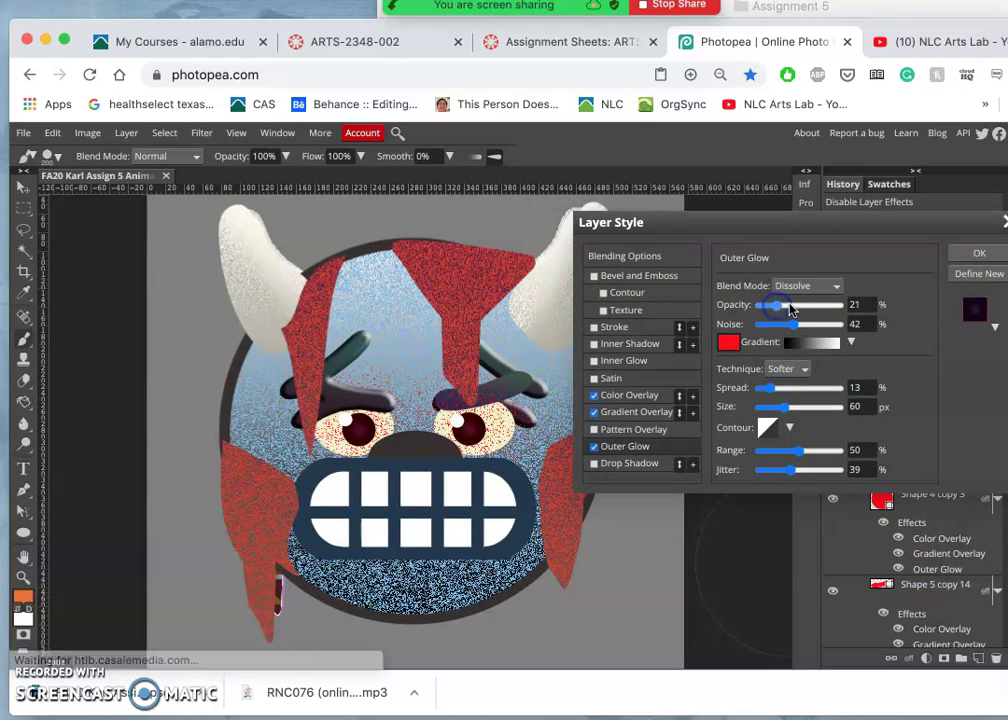
click(977, 257)
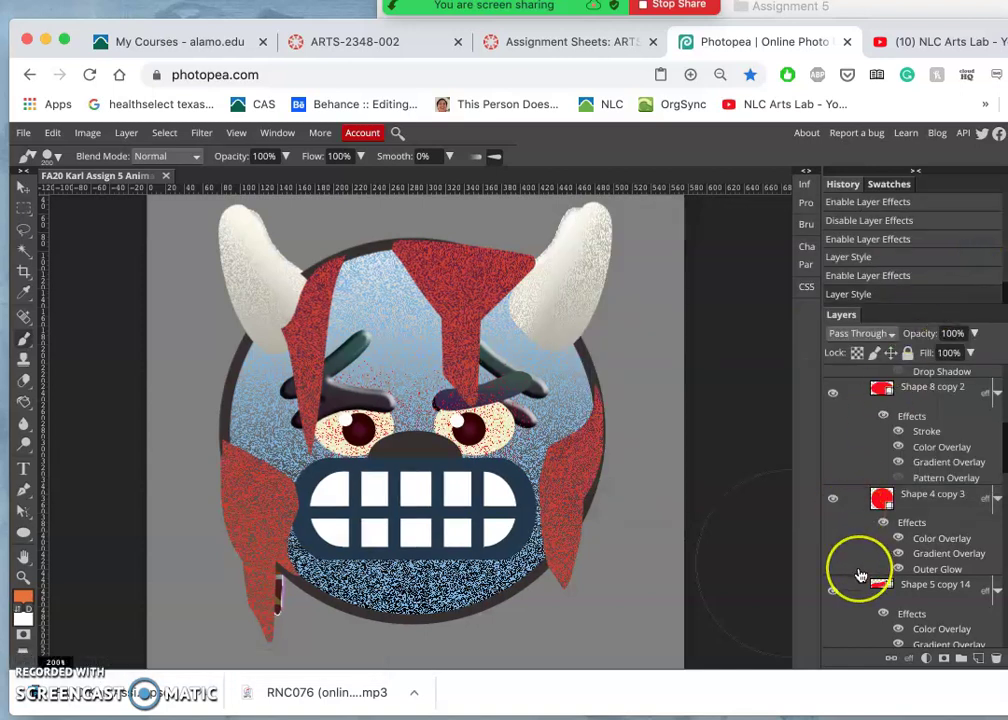
scroll(861, 574, down, 3)
scroll(861, 574, down, 3)
scroll(861, 574, down, 3)
scroll(861, 574, down, 2)
scroll(861, 574, down, 3)
scroll(861, 574, down, 2)
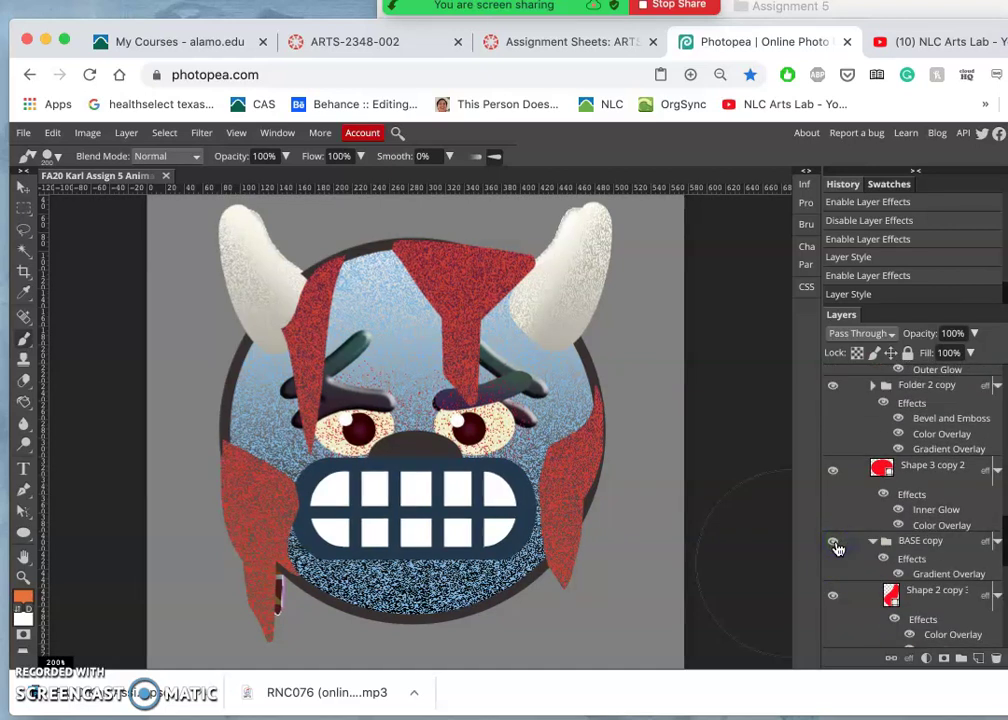
click(833, 544)
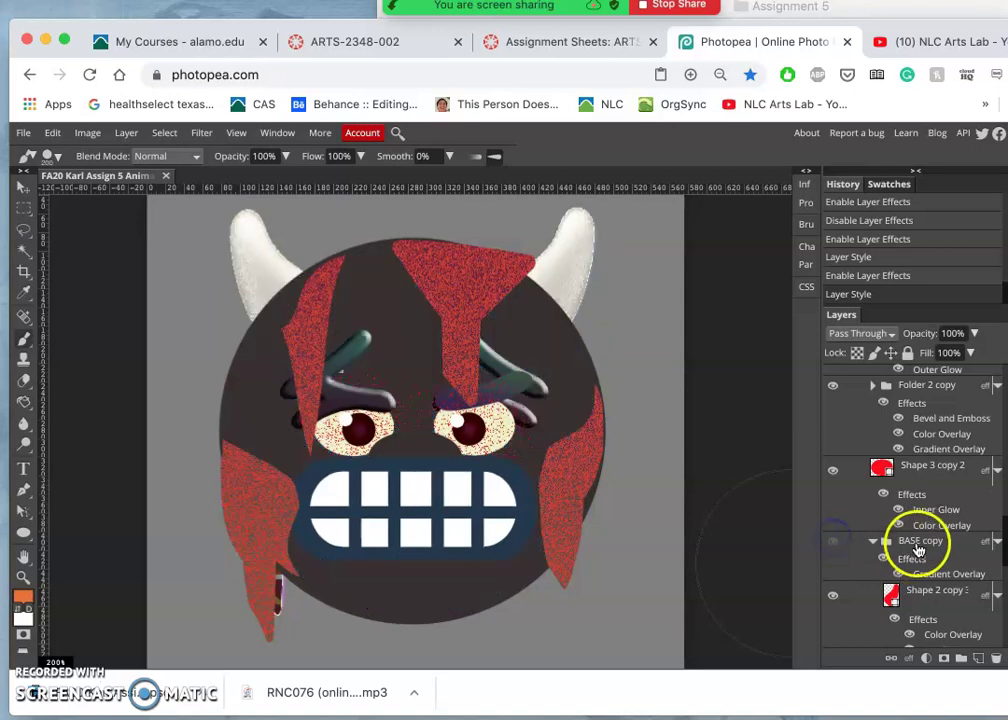
click(833, 543)
click(839, 548)
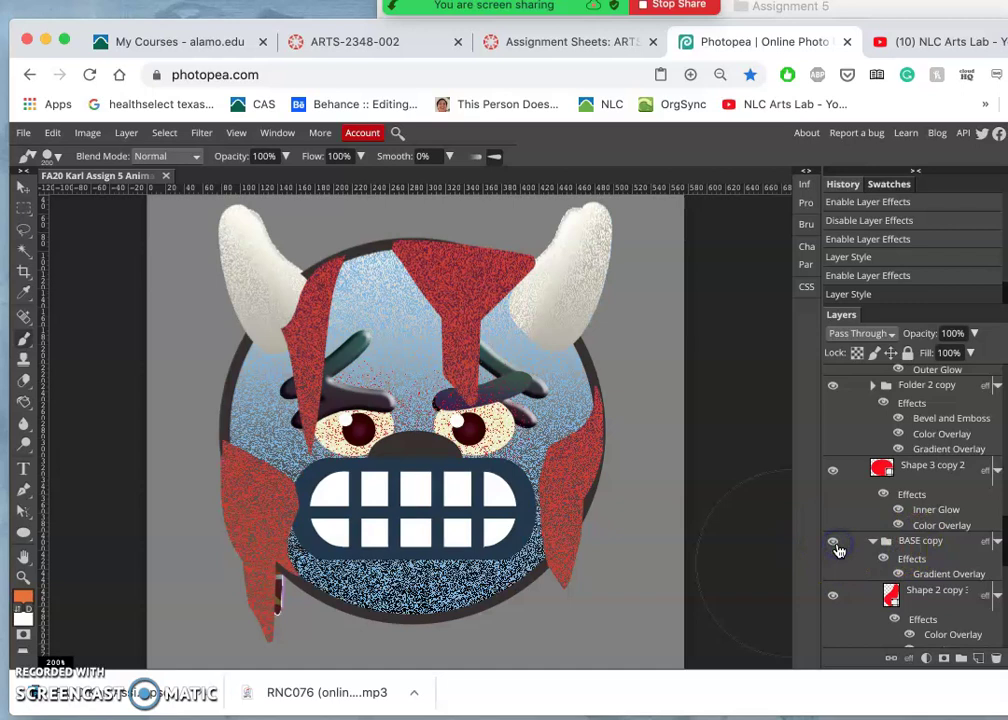
click(834, 597)
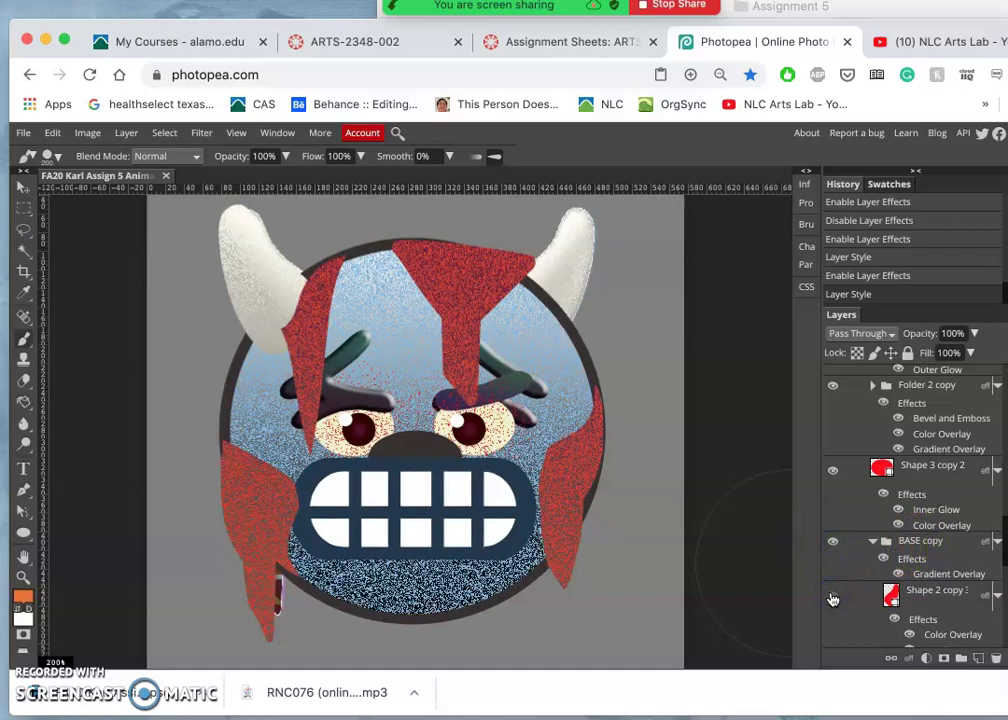
click(833, 598)
scroll(833, 598, down, 3)
scroll(833, 598, down, 3)
scroll(833, 598, down, 2)
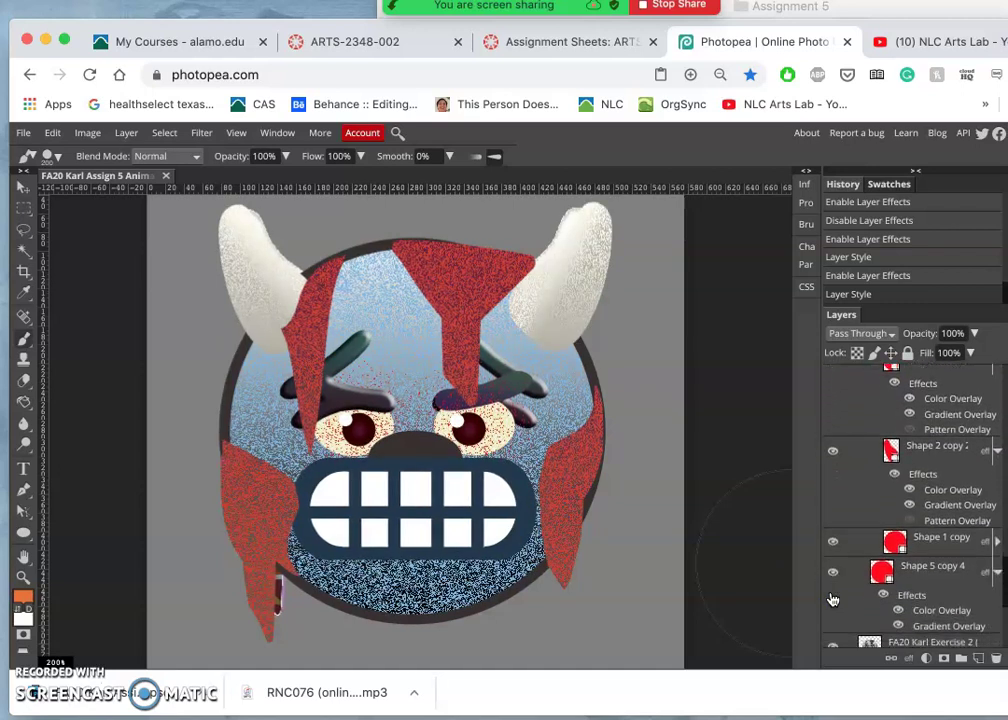
click(832, 540)
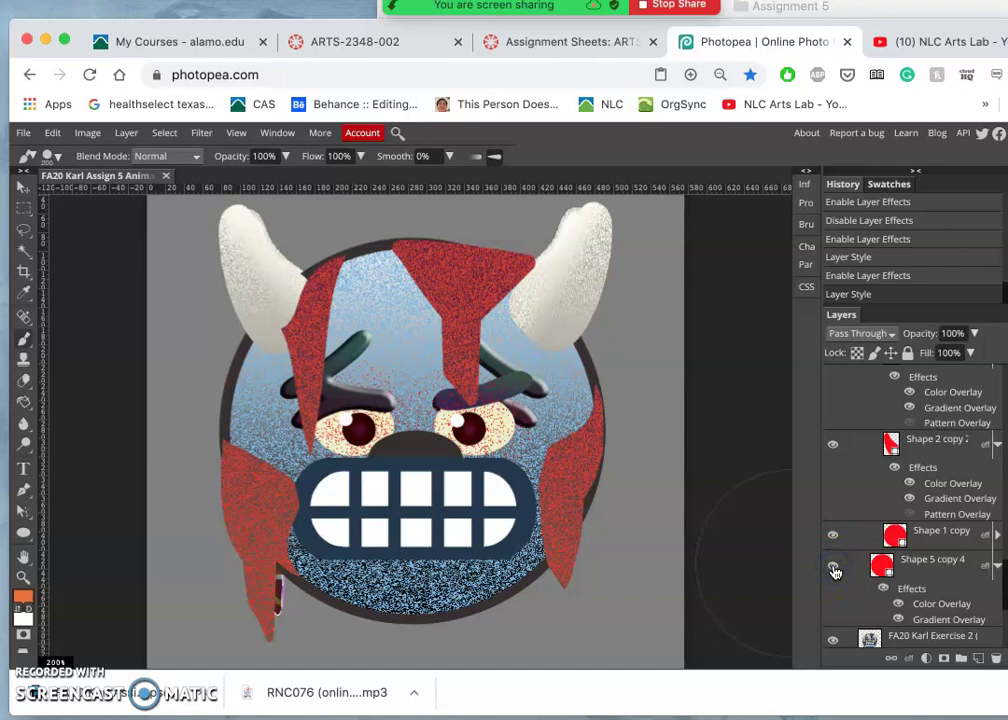
scroll(835, 572, down, 1)
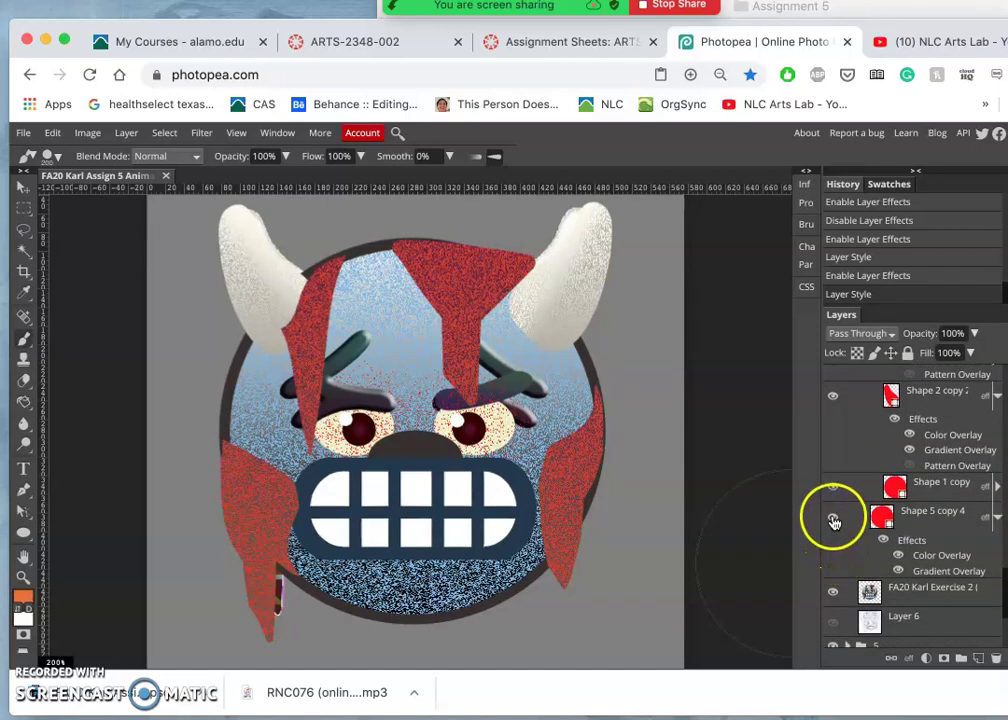
click(834, 520)
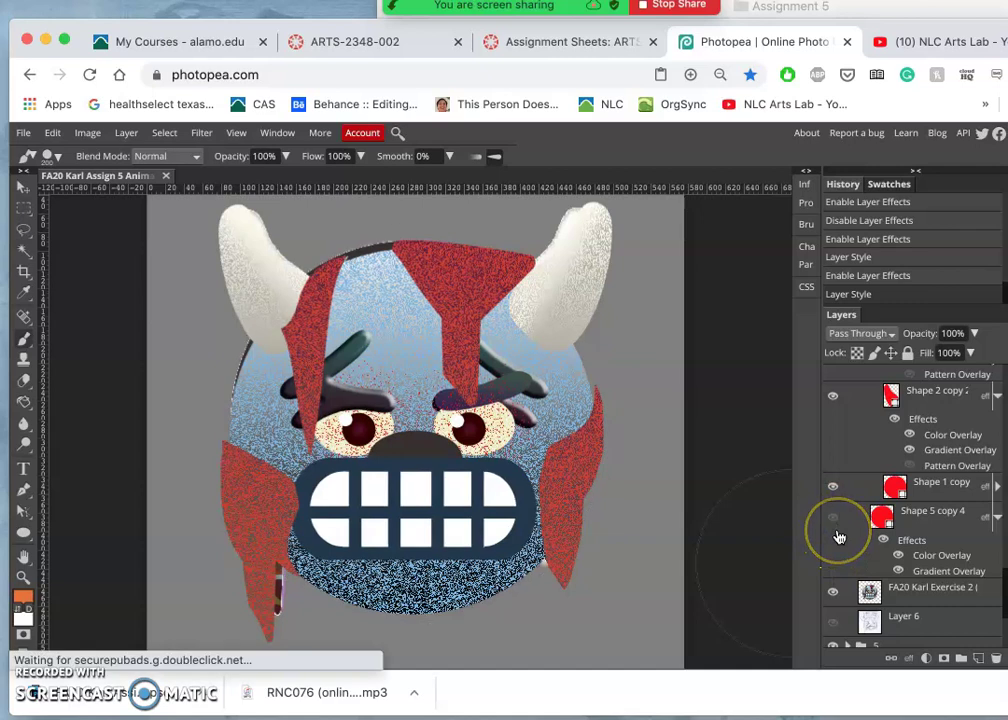
click(834, 520)
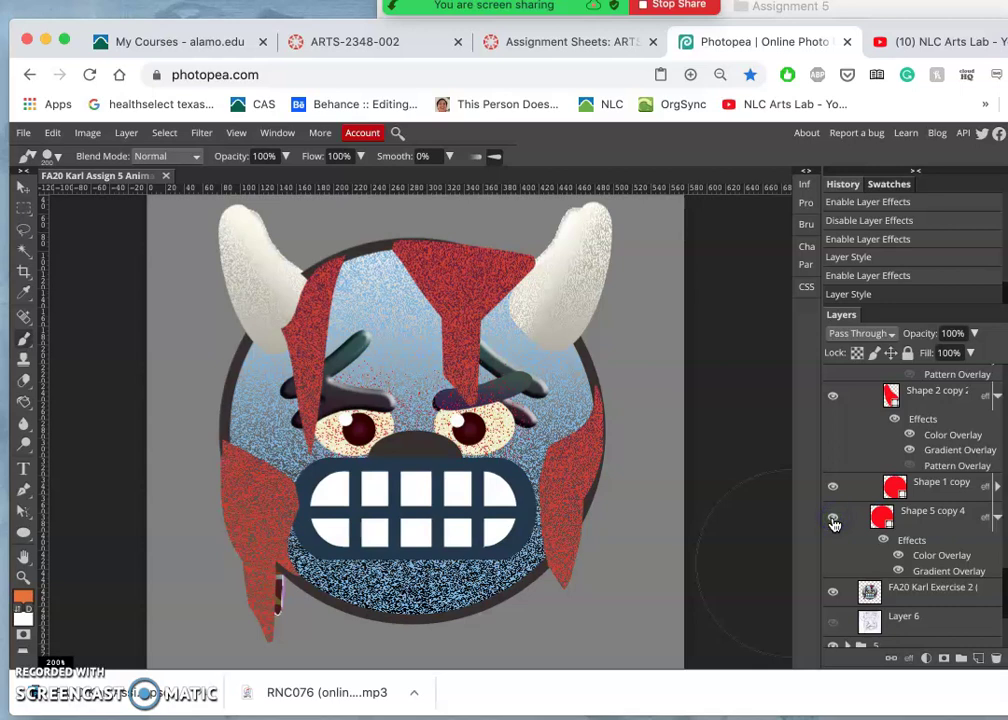
click(933, 517)
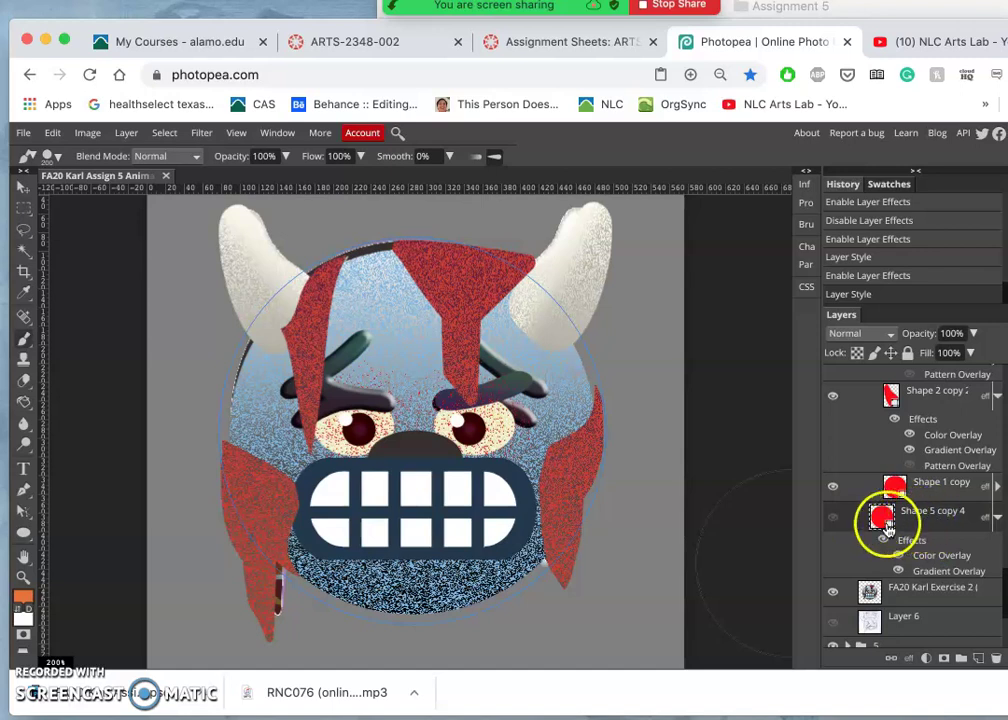
click(833, 520)
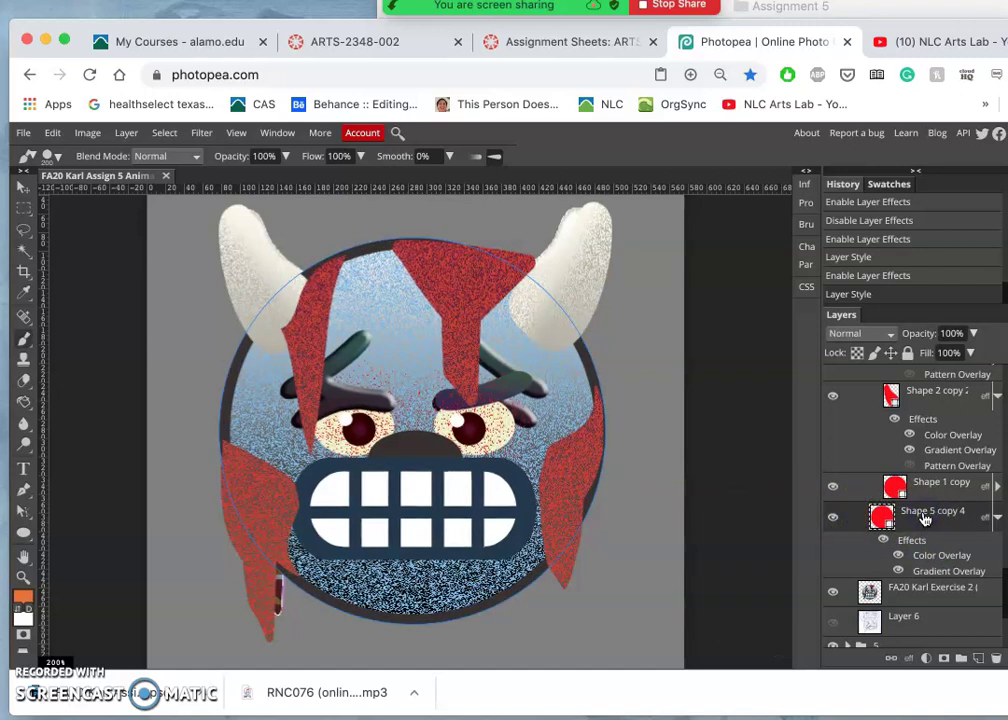
Shrink Shape 5 copy 4's dark face rim to about 98% with Free Transform
key(ctrl+alt+t)
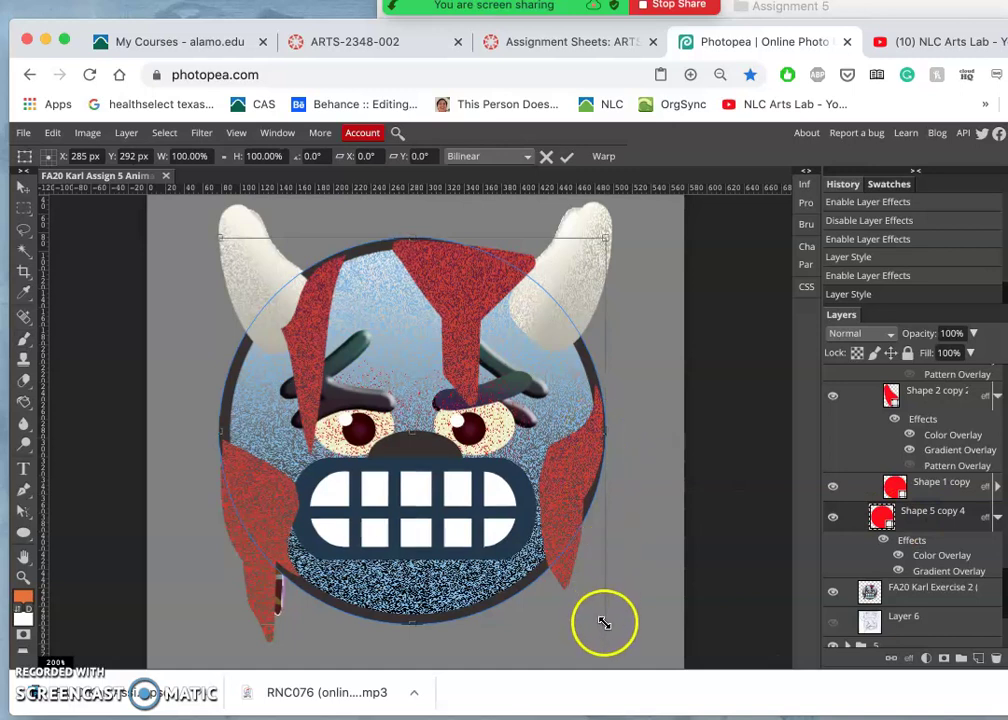
drag(602, 621, 597, 620)
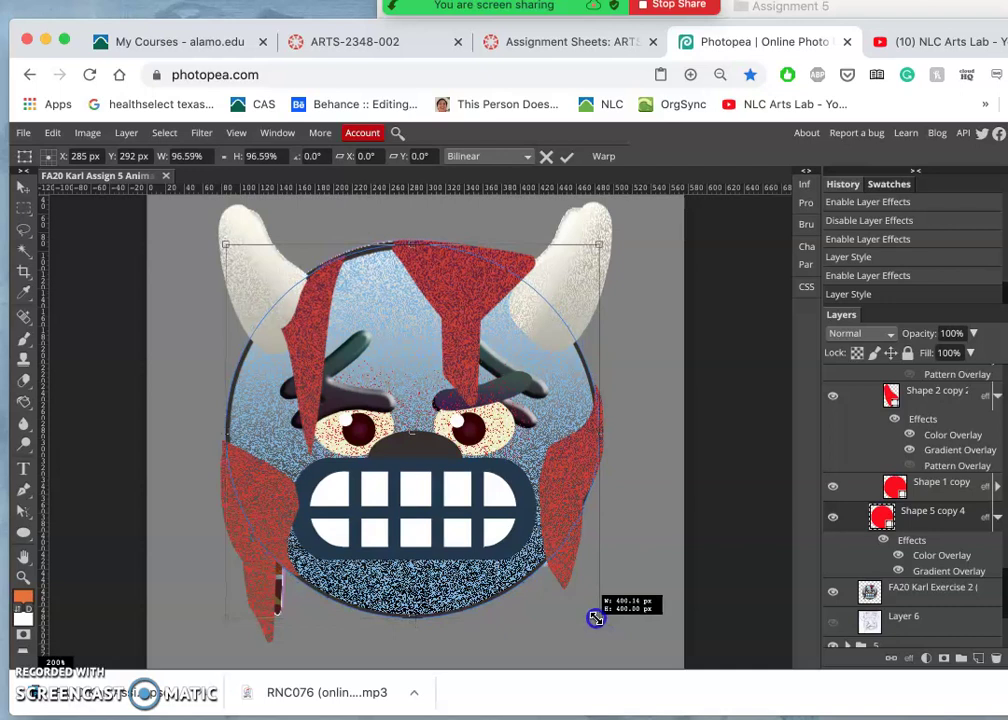
drag(597, 620, 599, 622)
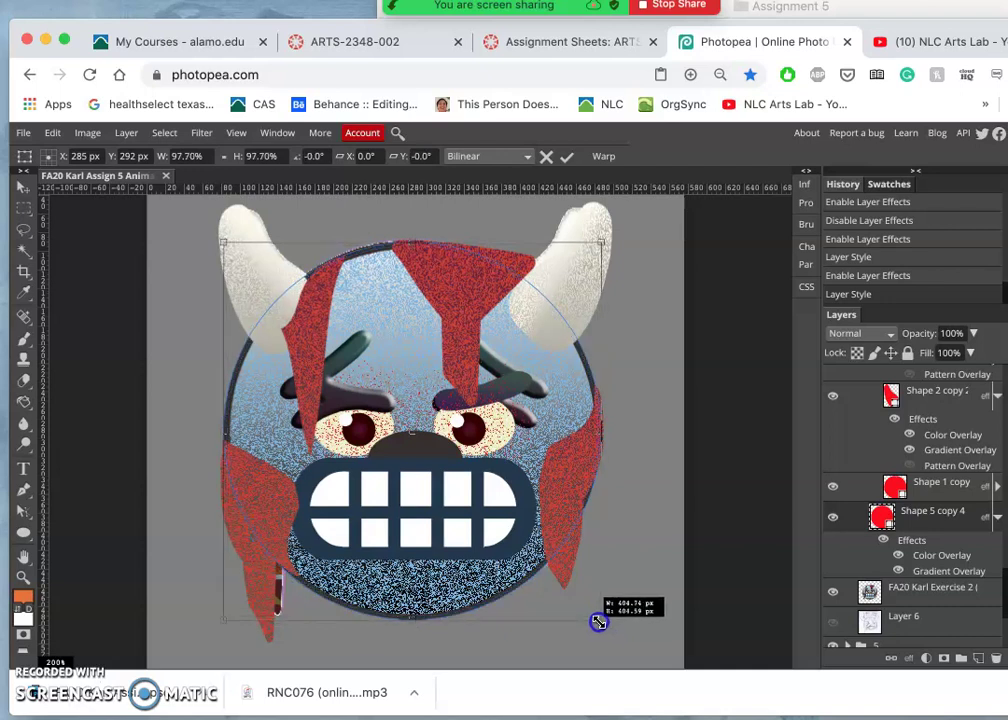
key(Return)
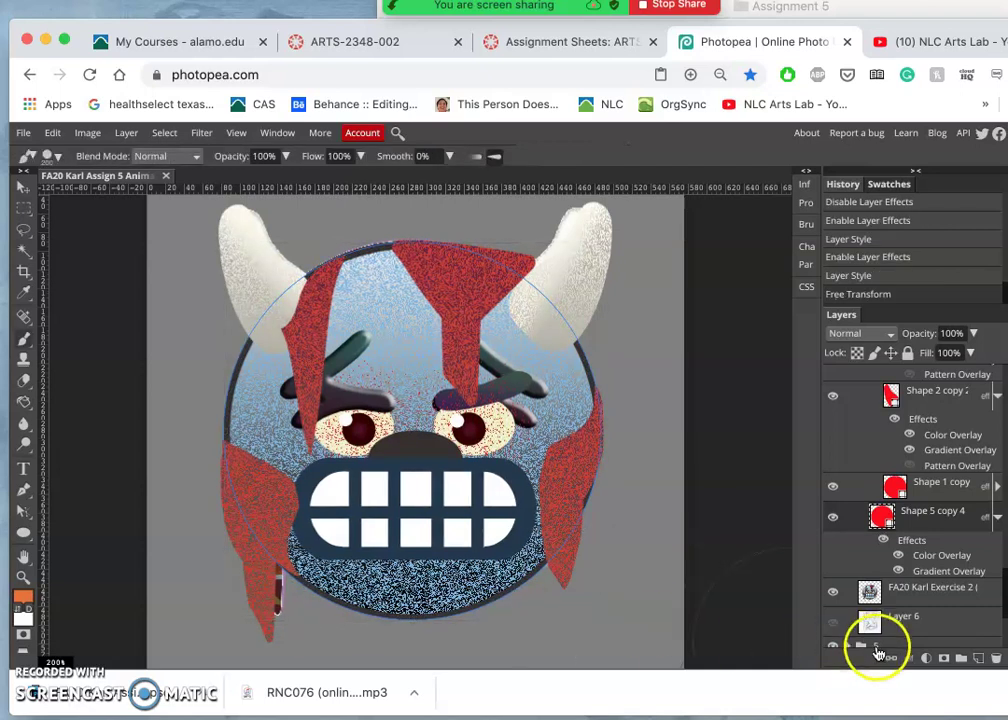
Change the face ring's Color Overlay to deep red 932f24, sampled from the hood
click(924, 557)
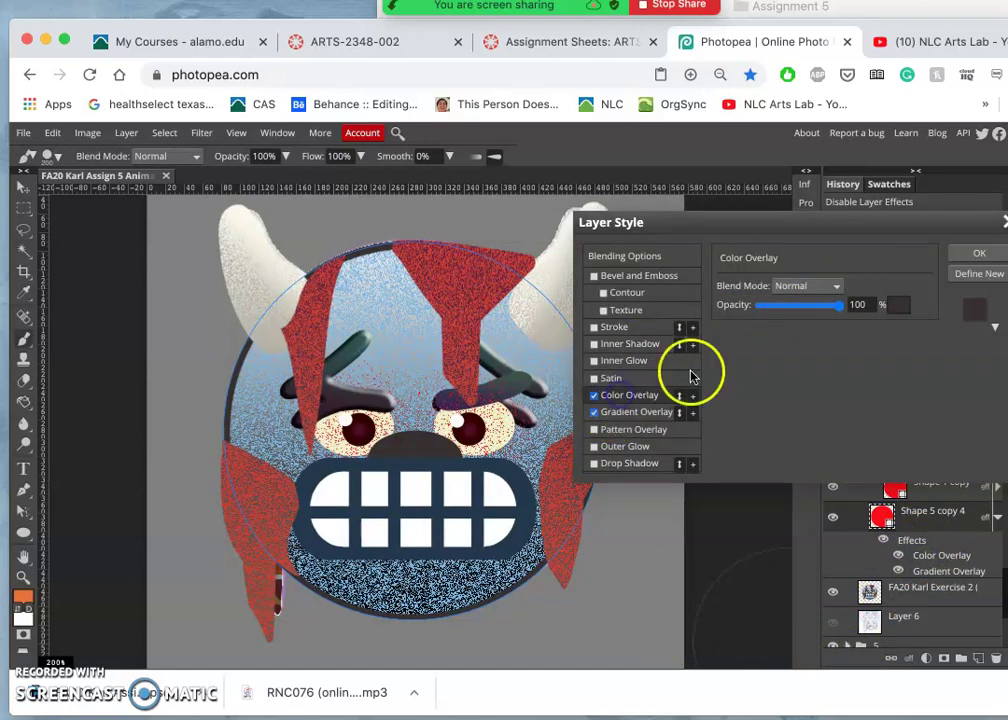
click(897, 305)
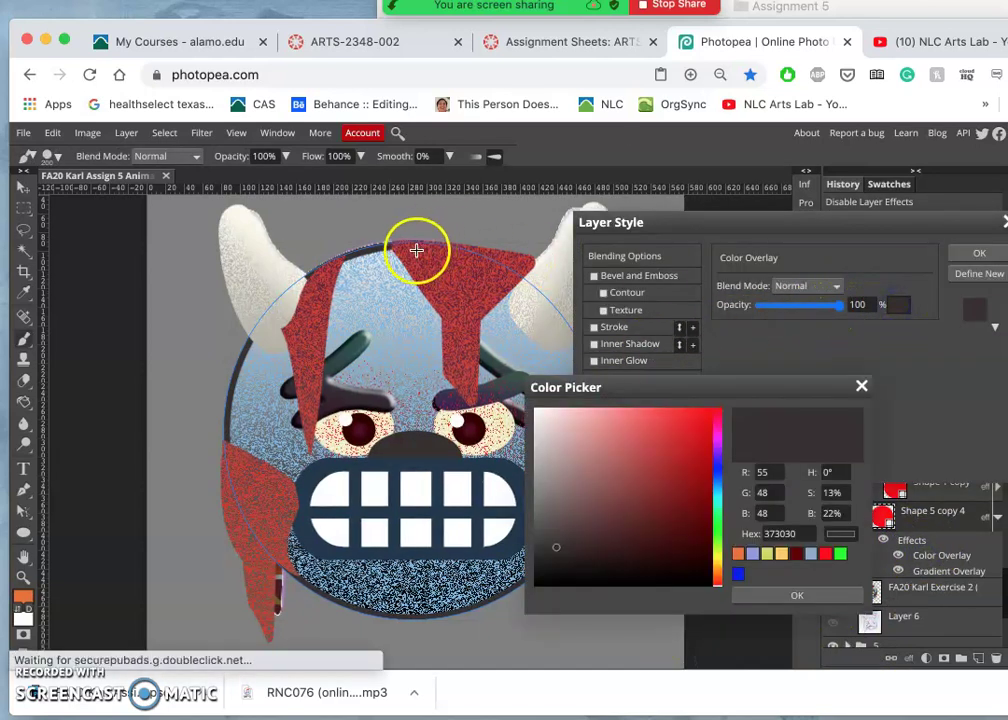
click(416, 248)
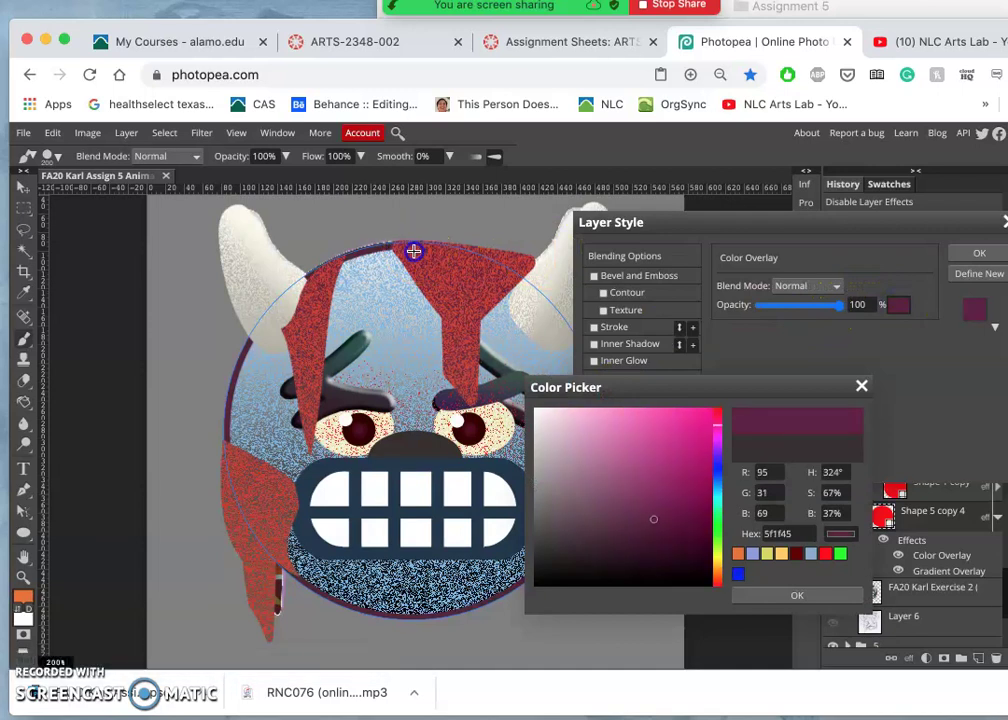
click(414, 251)
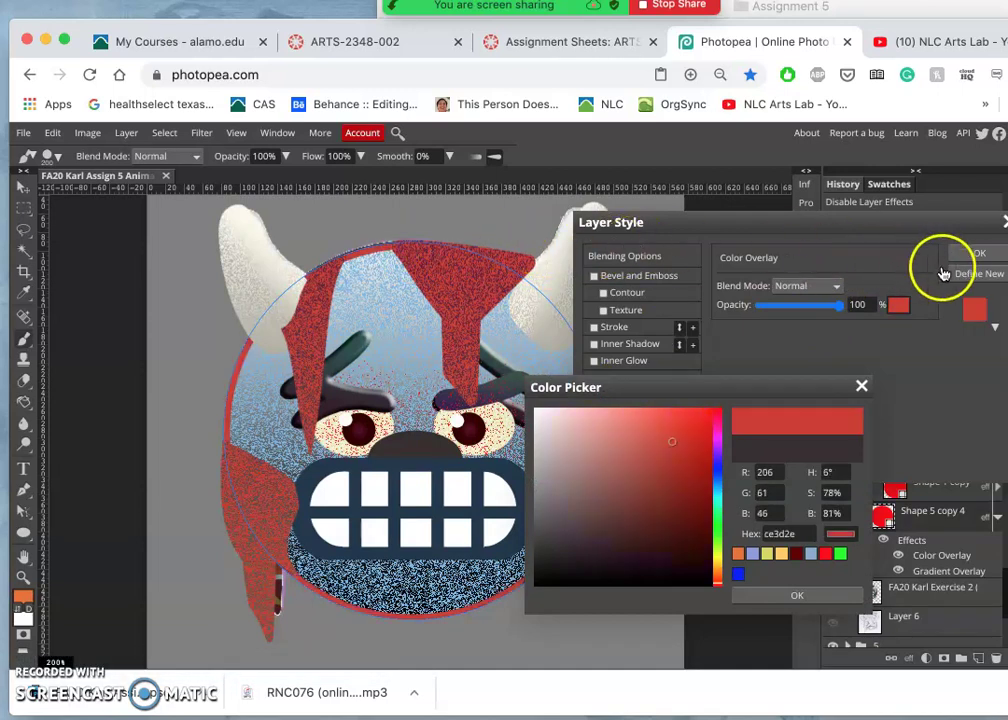
click(668, 483)
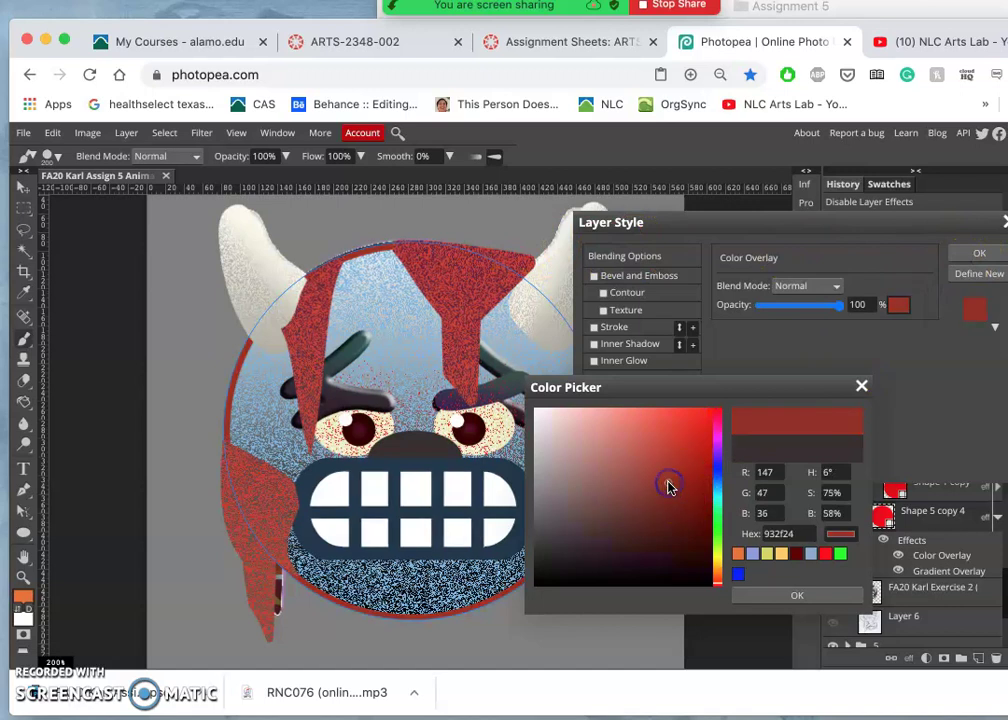
click(982, 257)
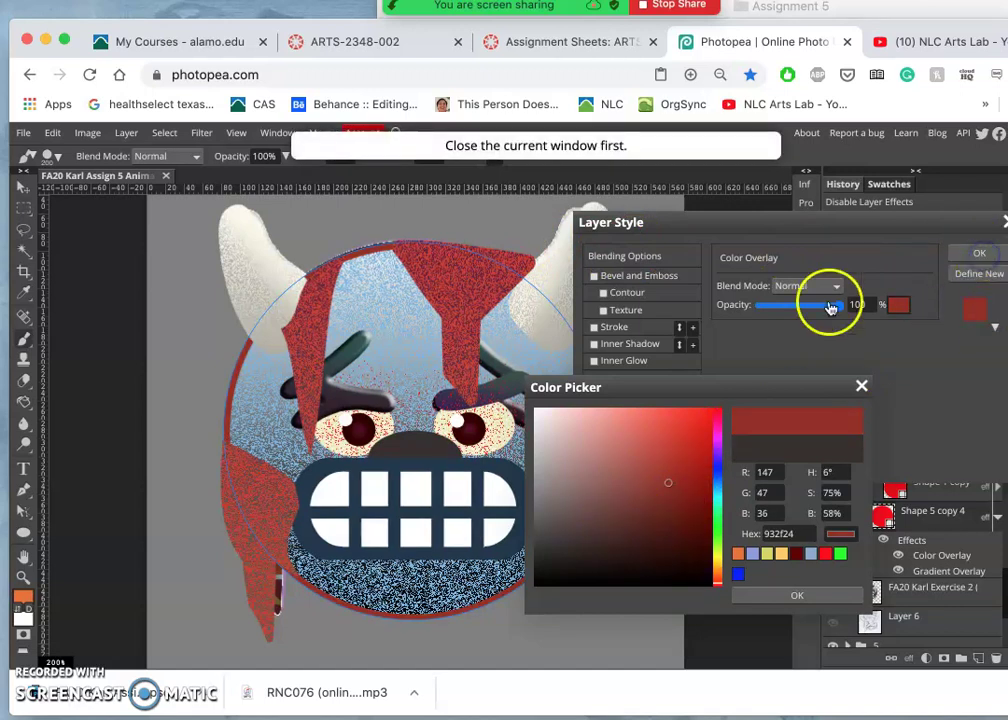
click(975, 253)
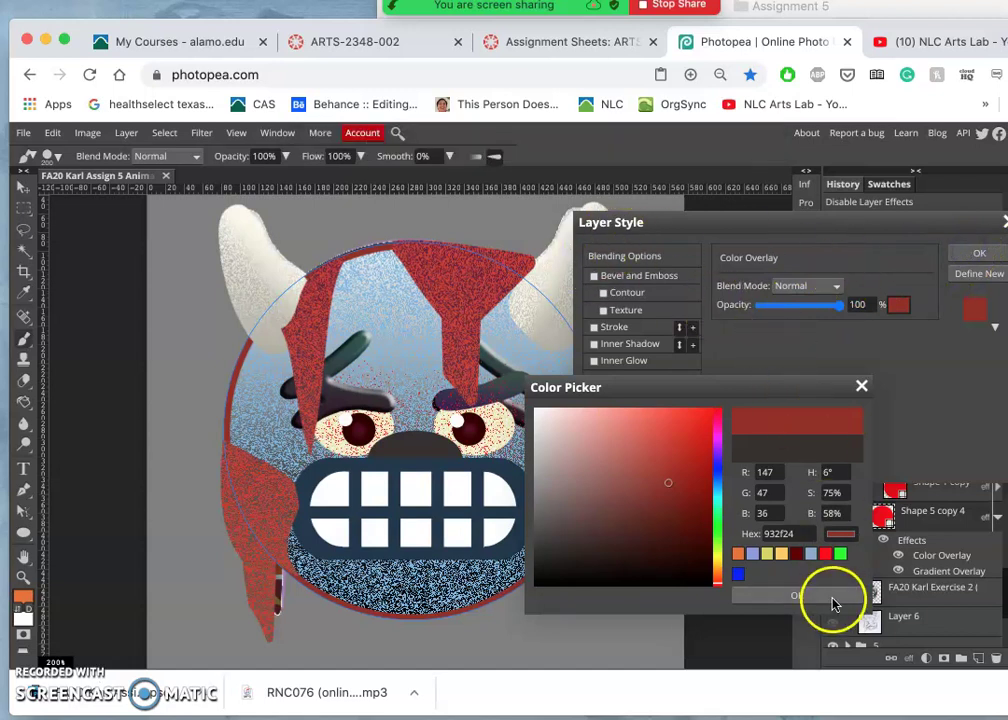
click(797, 595)
click(979, 253)
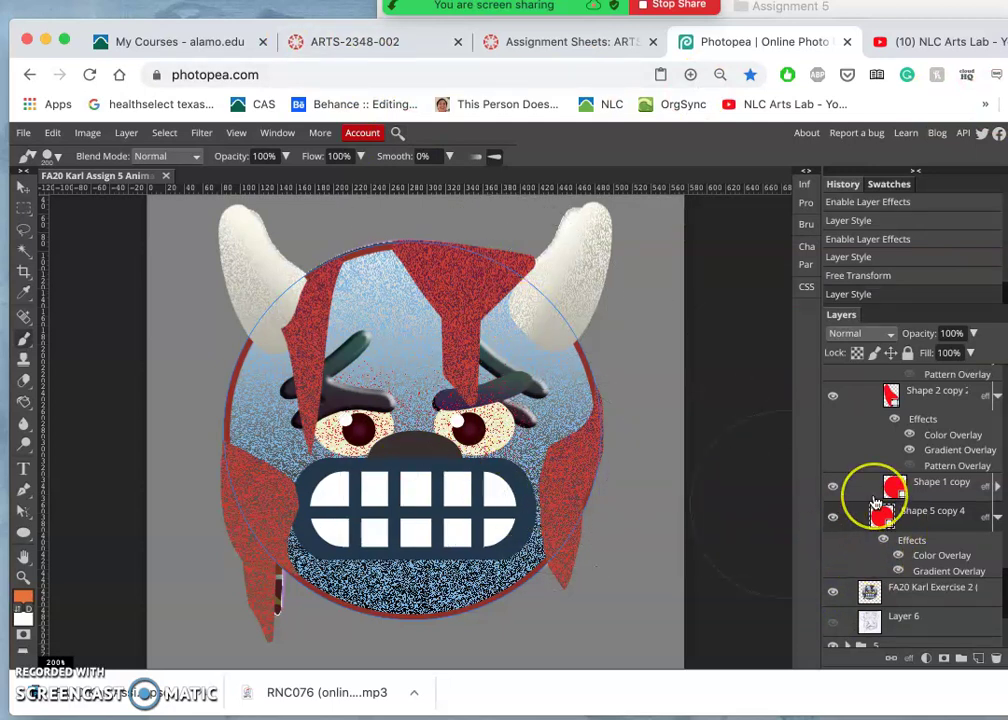
scroll(876, 500, up, 3)
scroll(876, 500, up, 3)
scroll(876, 500, up, 3)
scroll(876, 500, up, 3)
scroll(876, 500, up, 3)
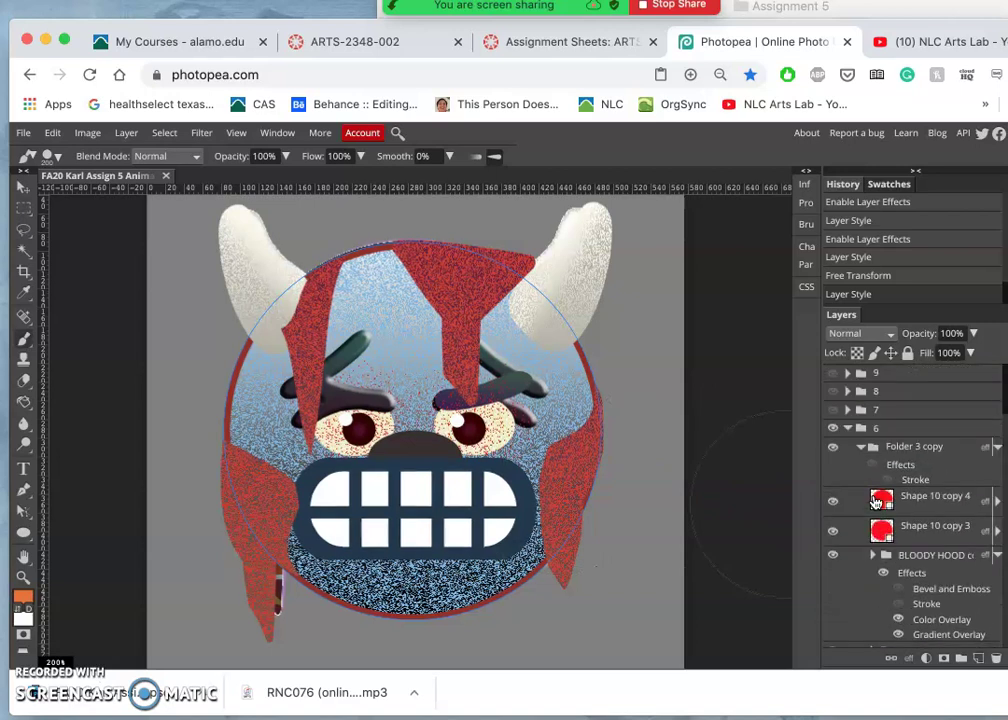
Collapse Folder 3 copy and toggle the red hood's visibility to compare the face
click(862, 447)
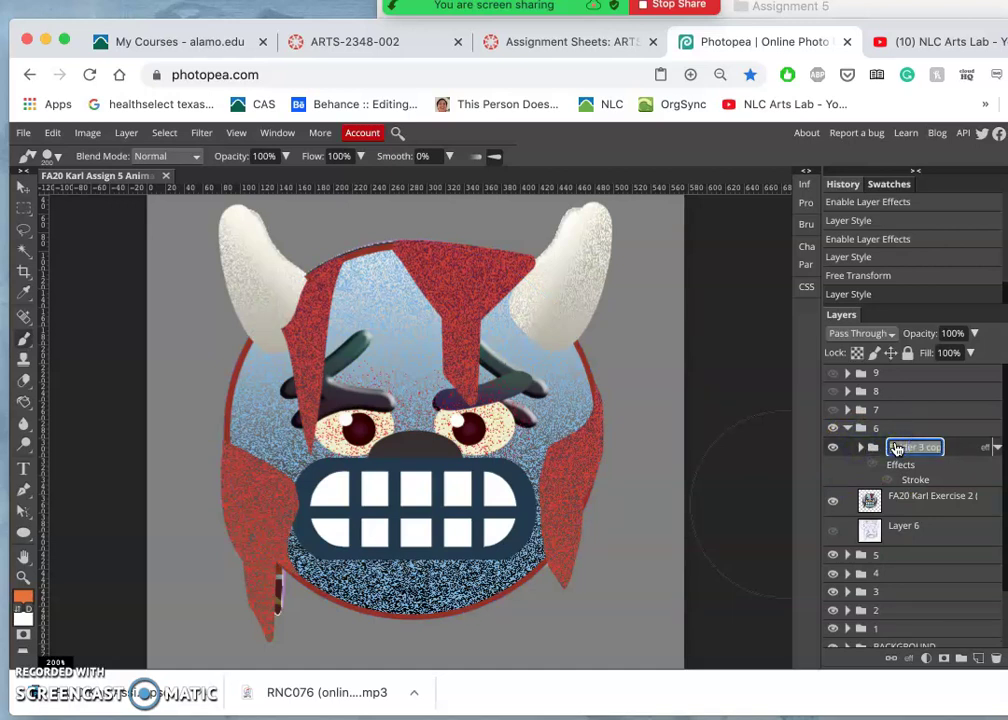
text(HEAD)
key(Return)
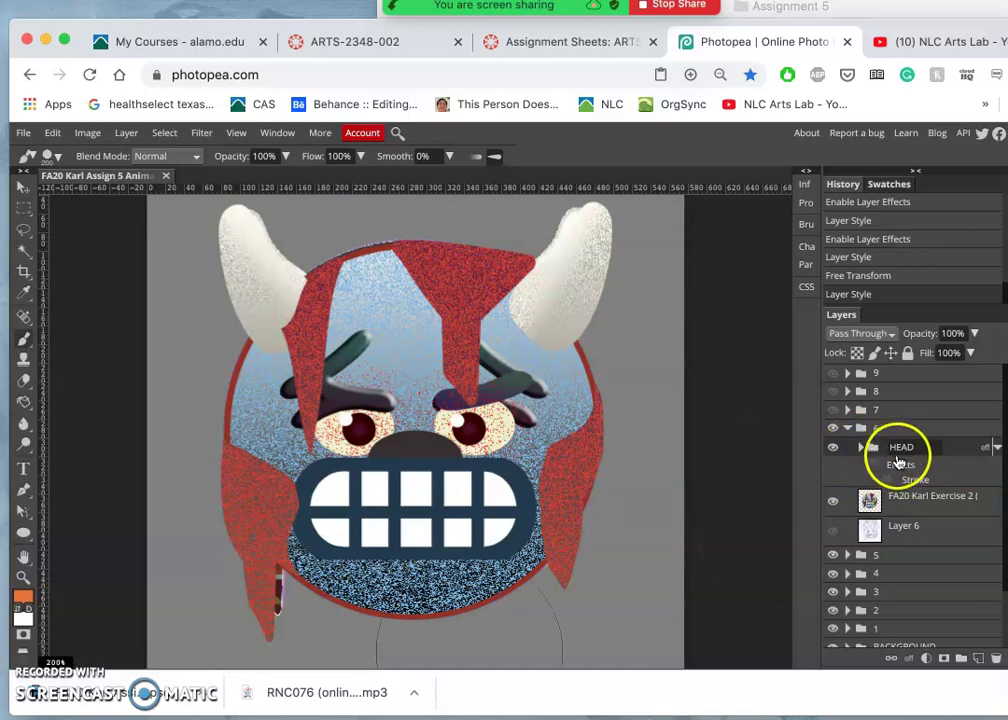
click(834, 447)
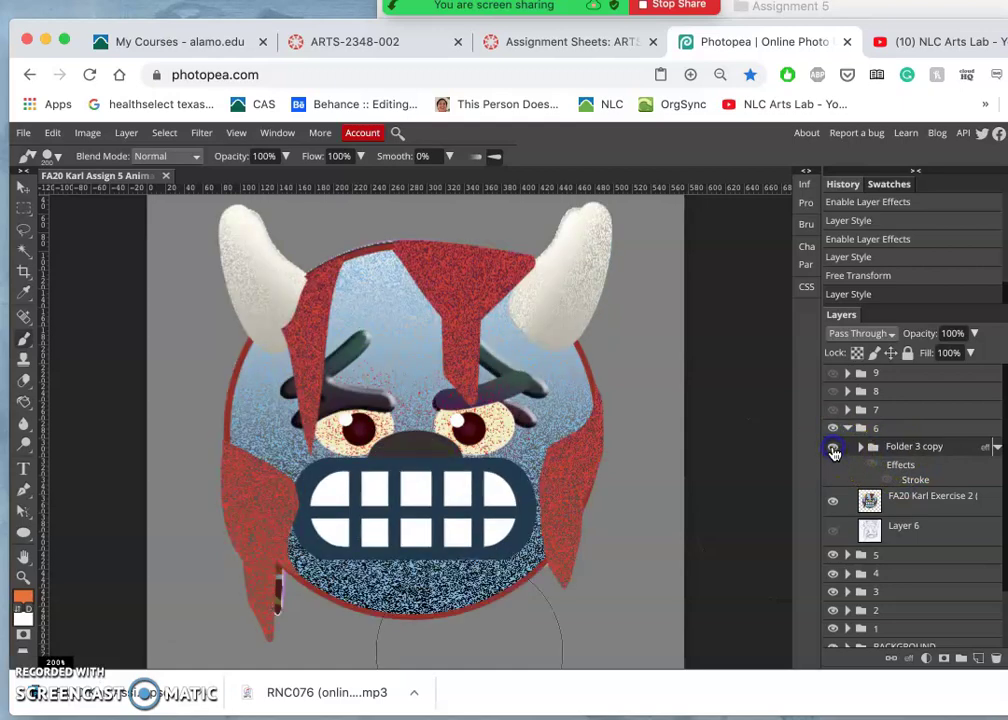
click(834, 447)
click(834, 449)
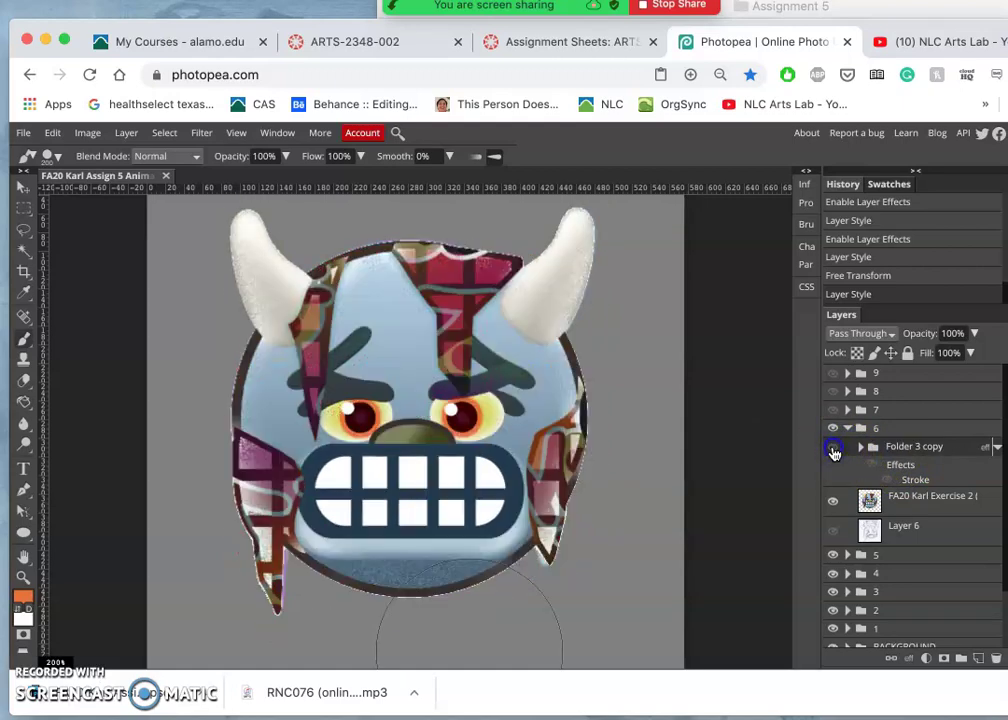
click(834, 449)
Rename the copied hood group to HEAD, then check group 6 at full-canvas view
double_click(905, 447)
text(HEAD)
key(Return)
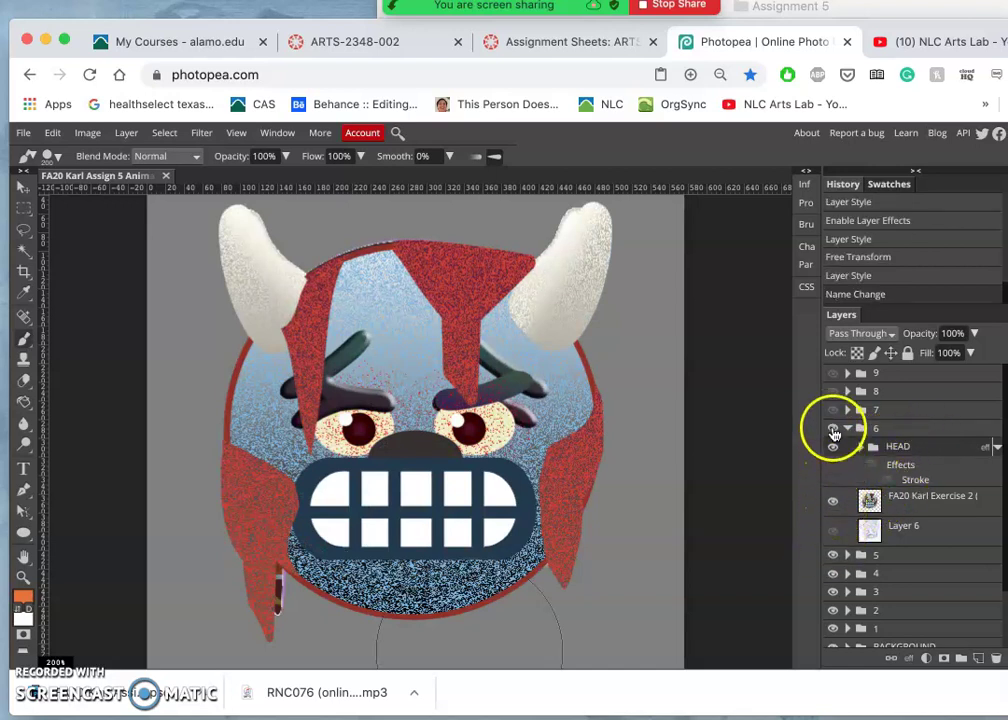
click(834, 430)
click(834, 430)
key(ctrl+0)
click(834, 430)
Set the HEAD group's opacity to 54% from the Layers panel
click(897, 447)
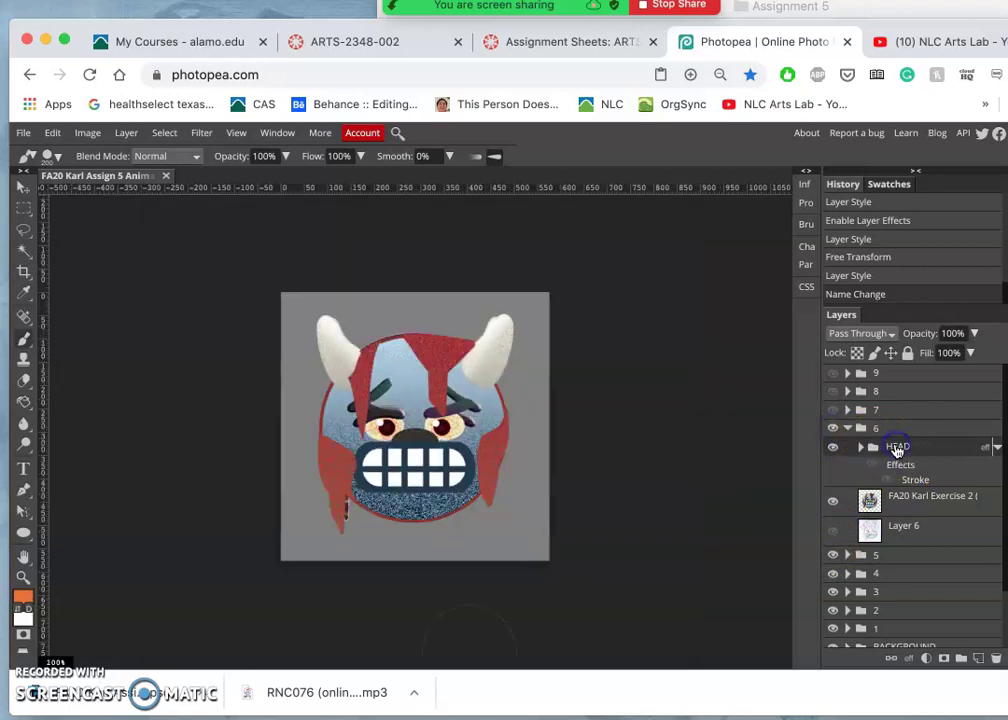
click(974, 334)
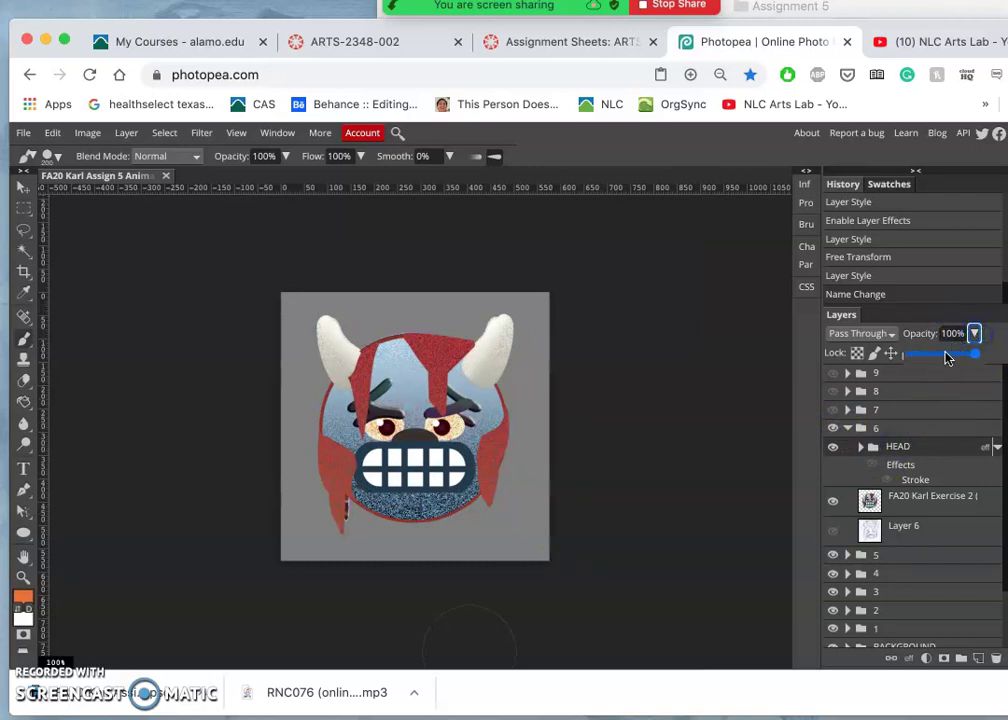
drag(972, 355, 945, 355)
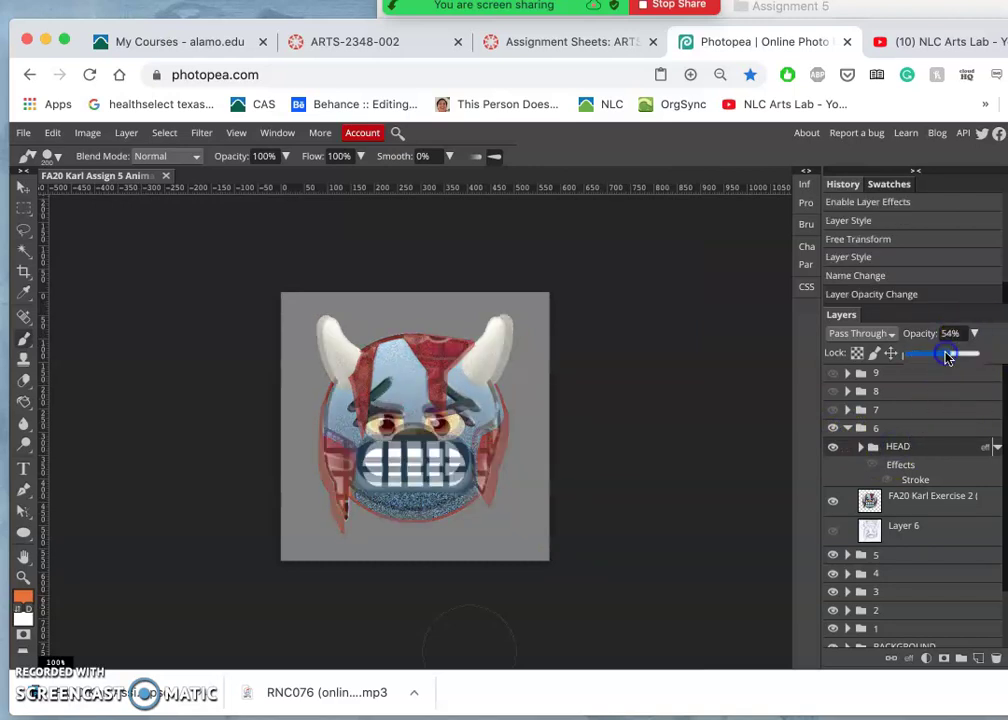
click(800, 365)
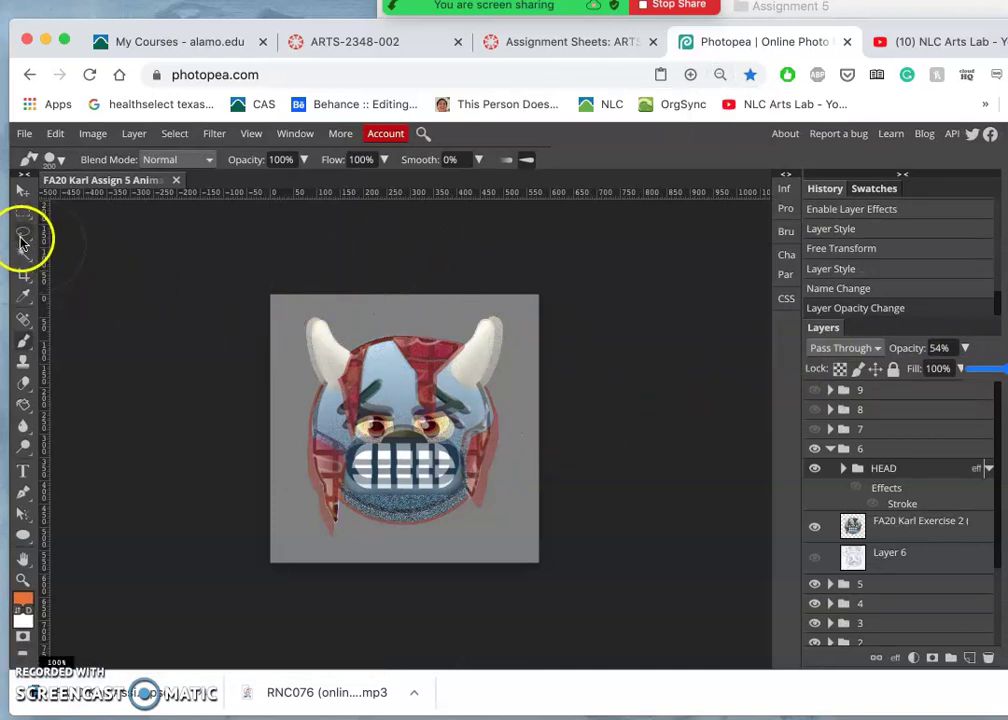
key(l)
Scale the HEAD hood down to about 97% and nudge it a few pixels up
click(399, 331)
scroll(399, 331, up, 2)
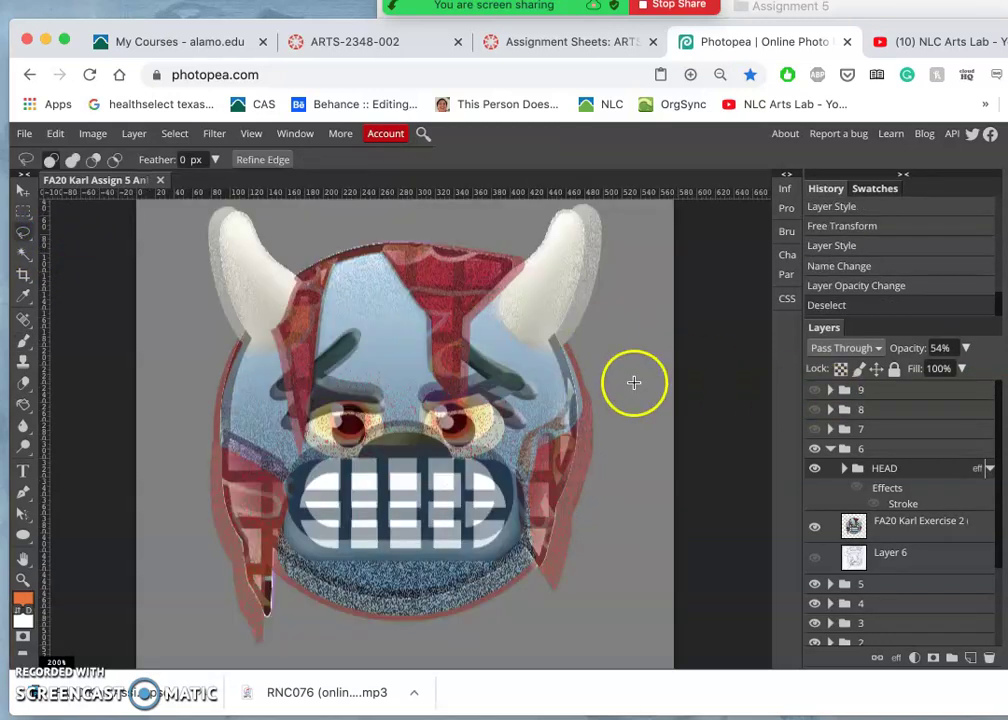
key(ctrl+alt+t)
scroll(603, 391, down, 2)
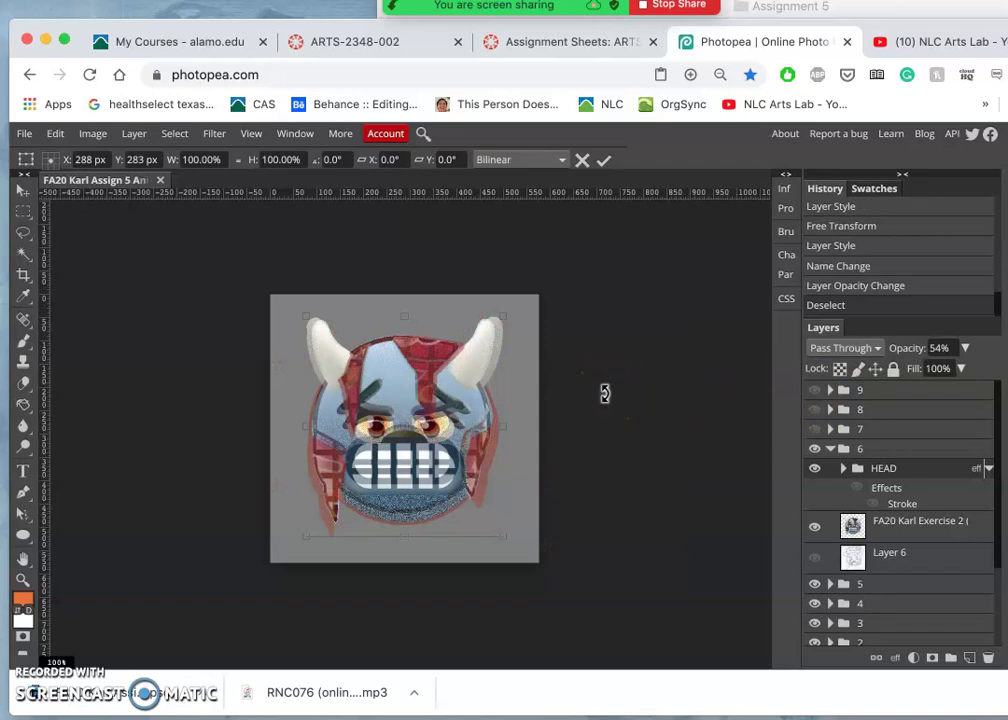
click(793, 468)
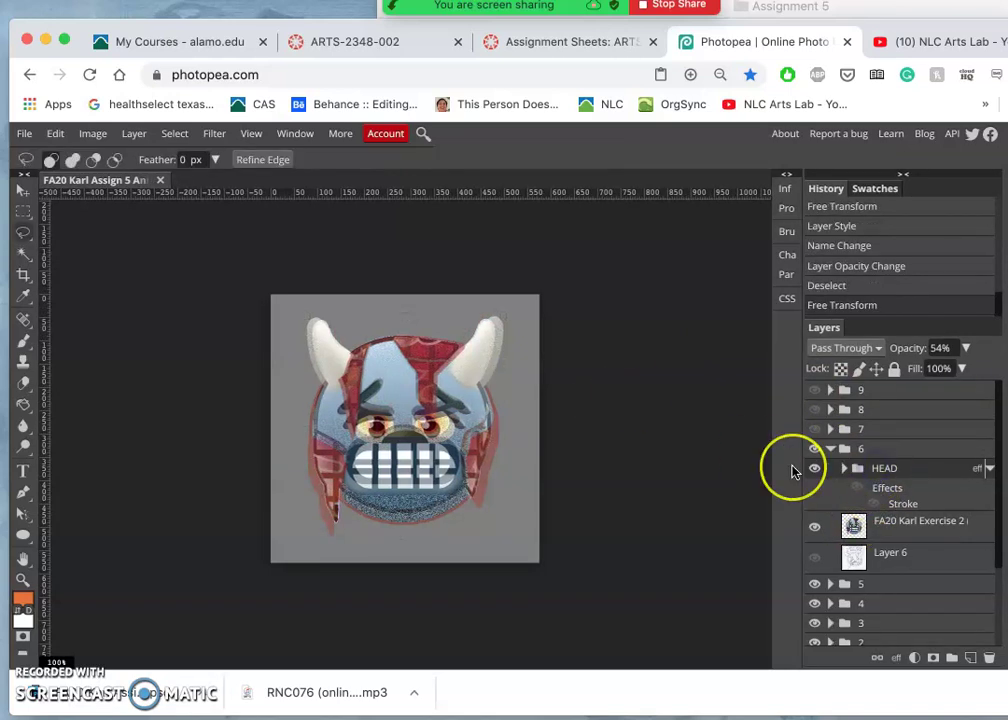
key(ctrl+alt+t)
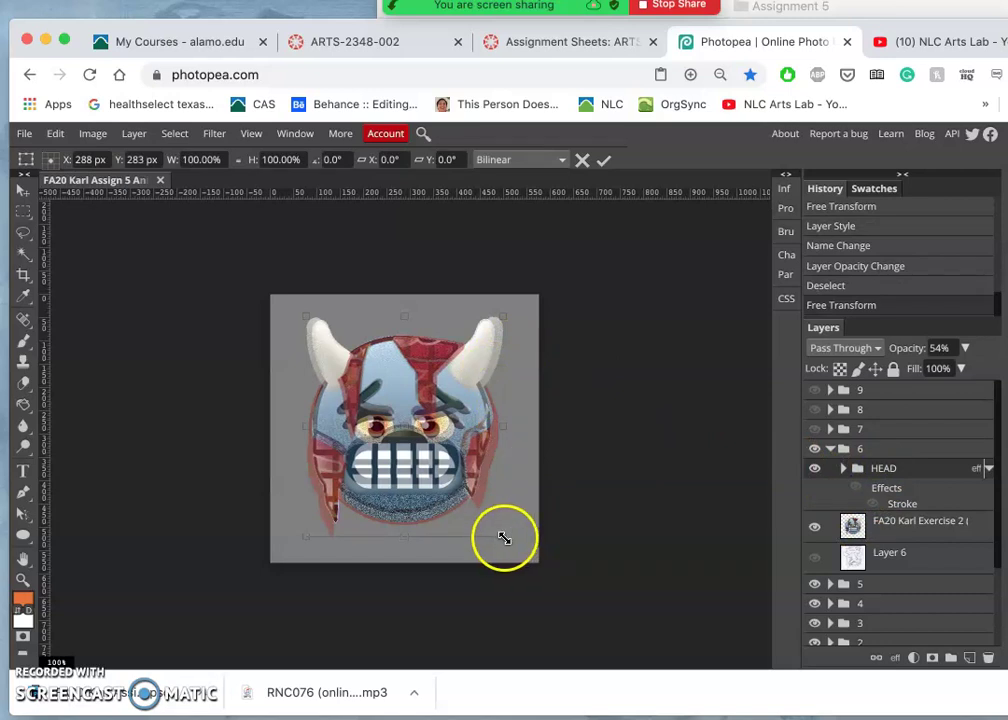
mouse_move(504, 538)
mouse_down()
mouse_move(485, 520)
mouse_move(501, 539)
mouse_up()
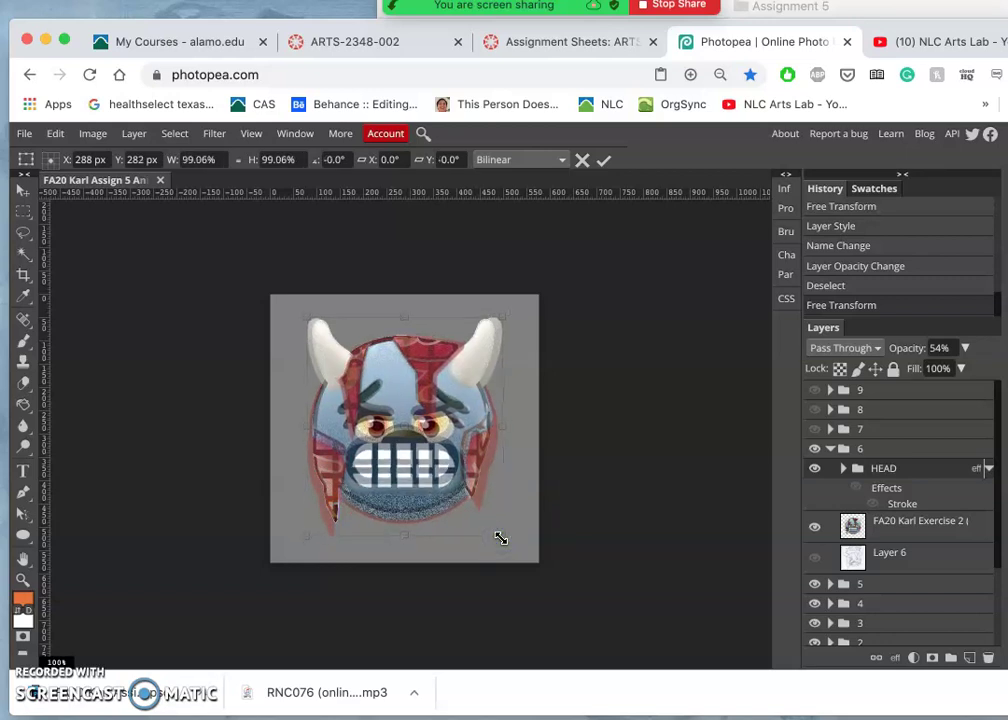
key(Up)
key(Up)
key(Up)
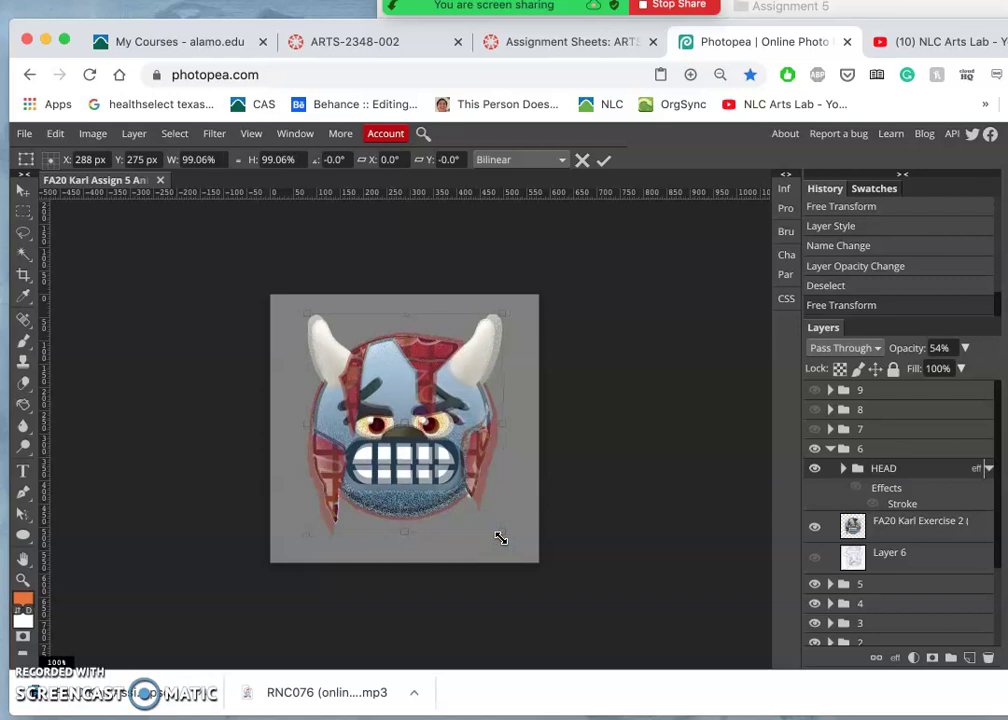
click(501, 538)
drag(501, 534, 498, 531)
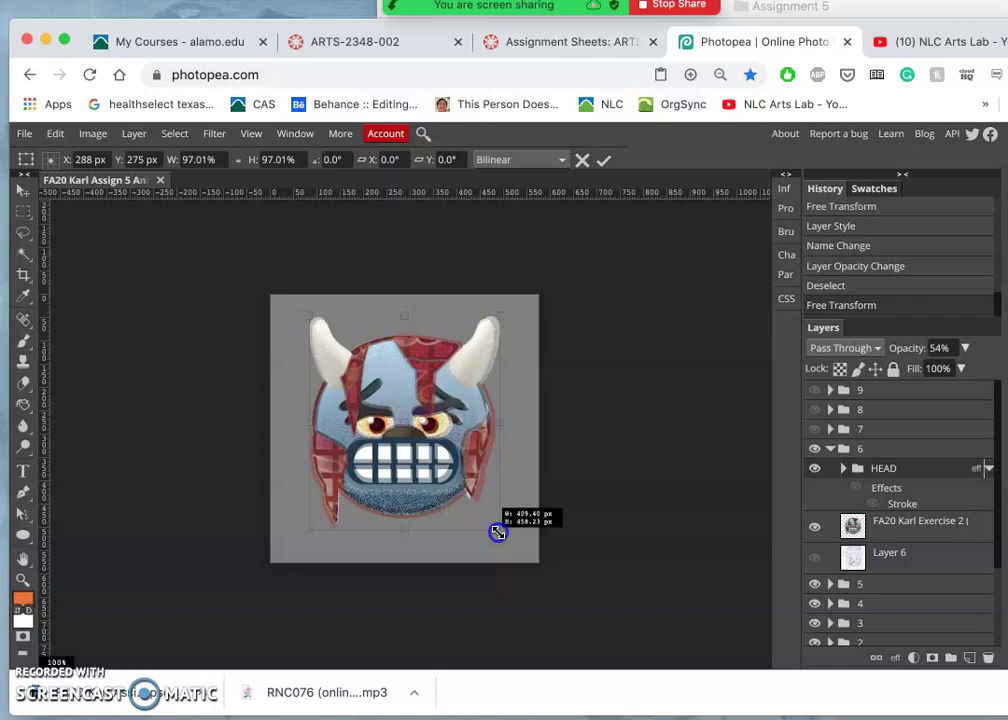
drag(498, 531, 499, 531)
key(Return)
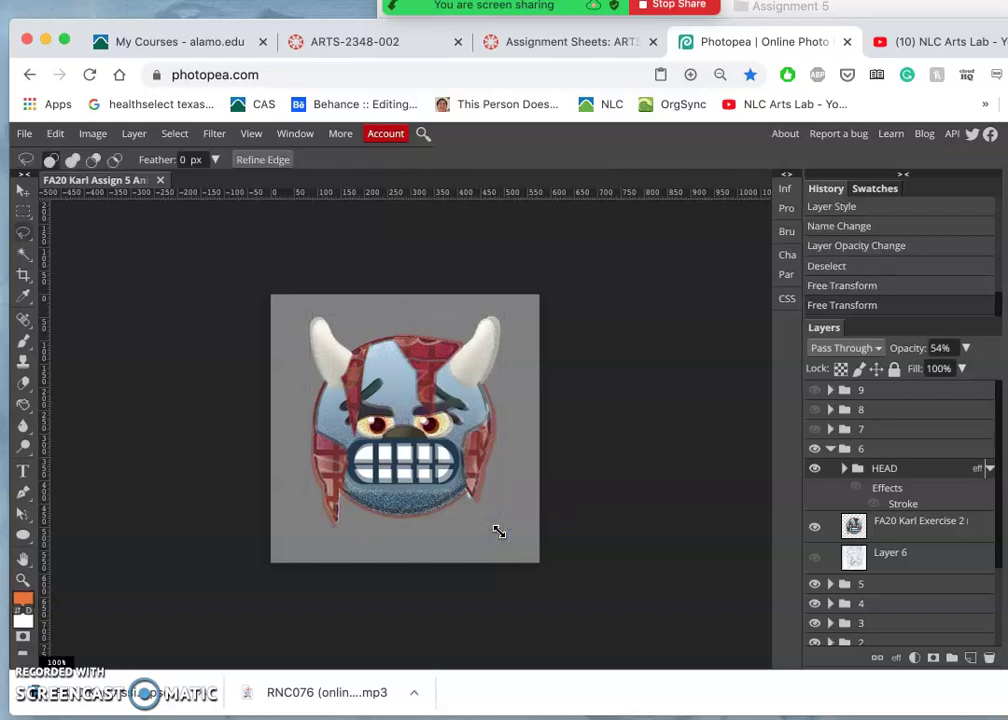
scroll(499, 531, up, 1)
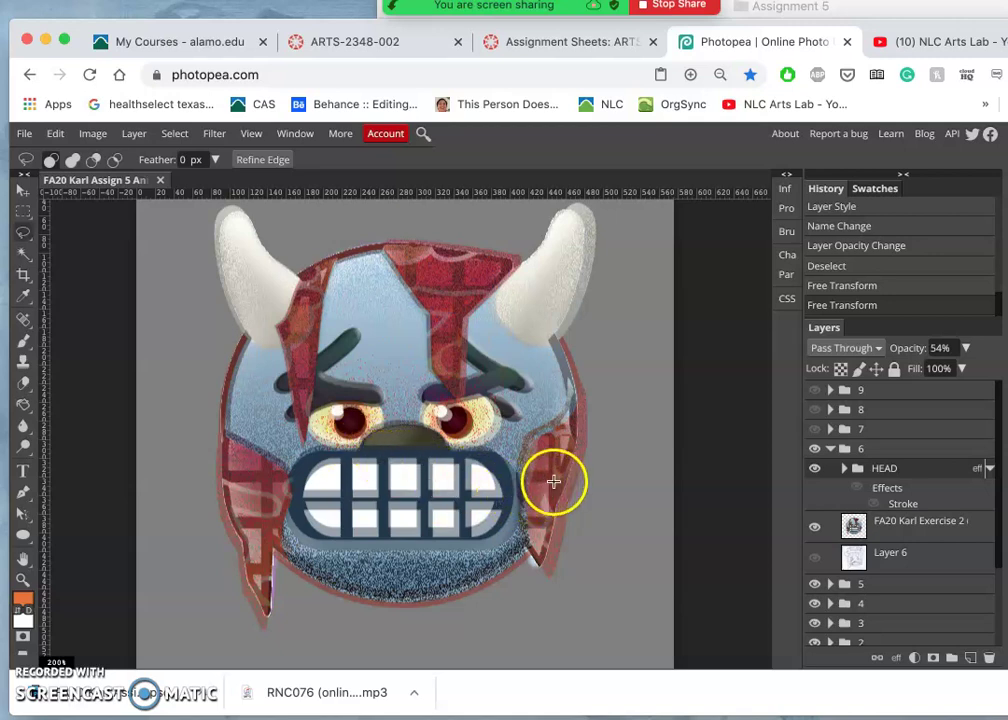
click(830, 449)
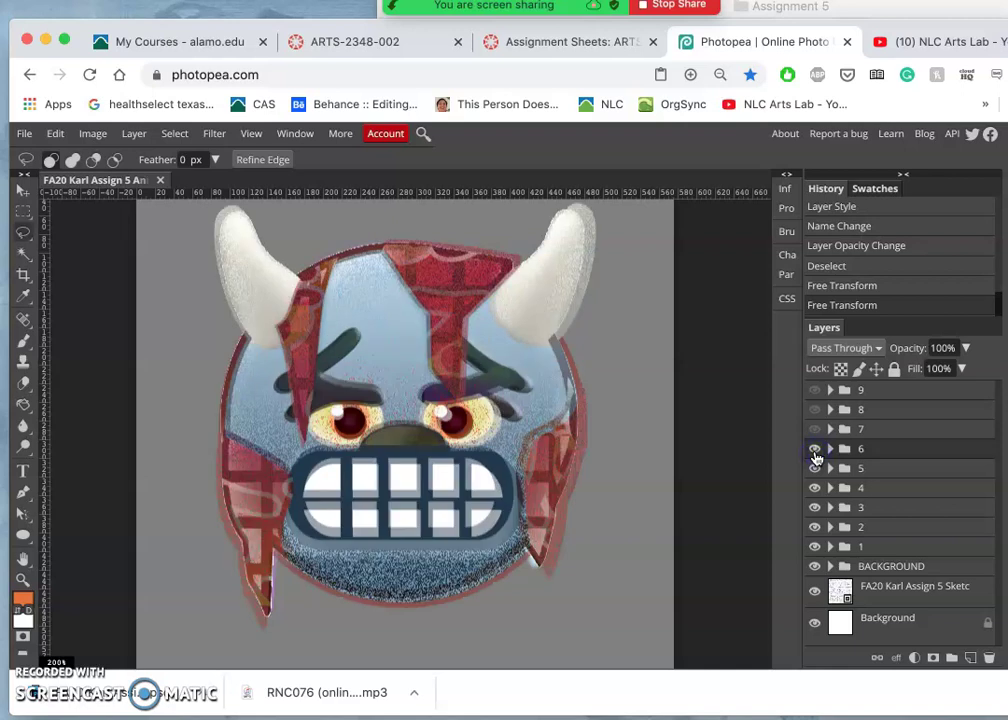
click(814, 449)
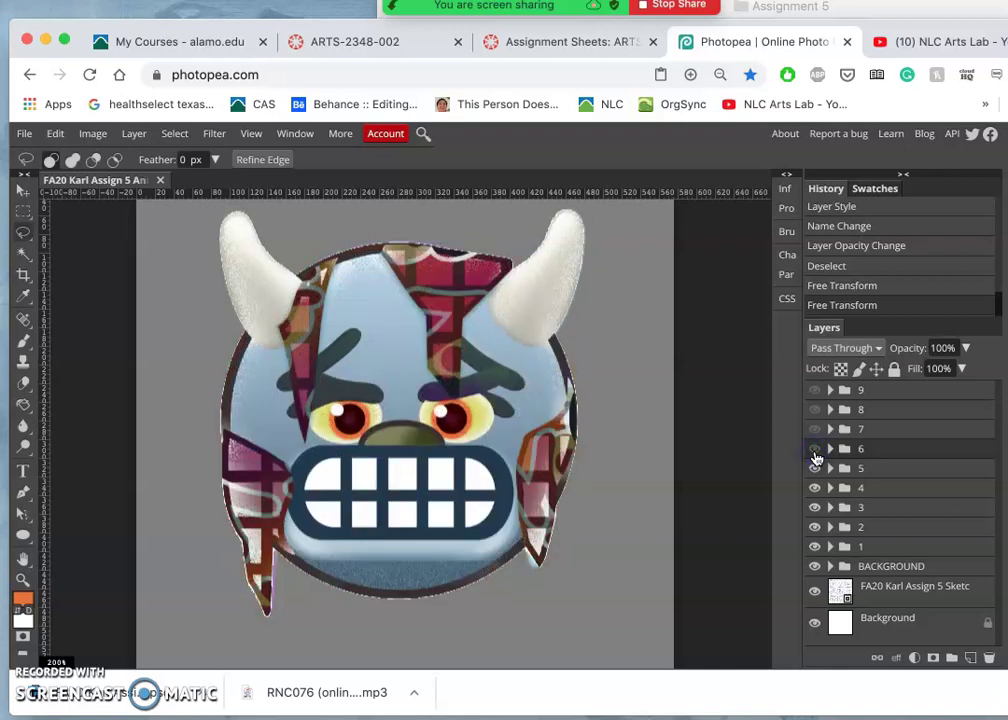
click(814, 449)
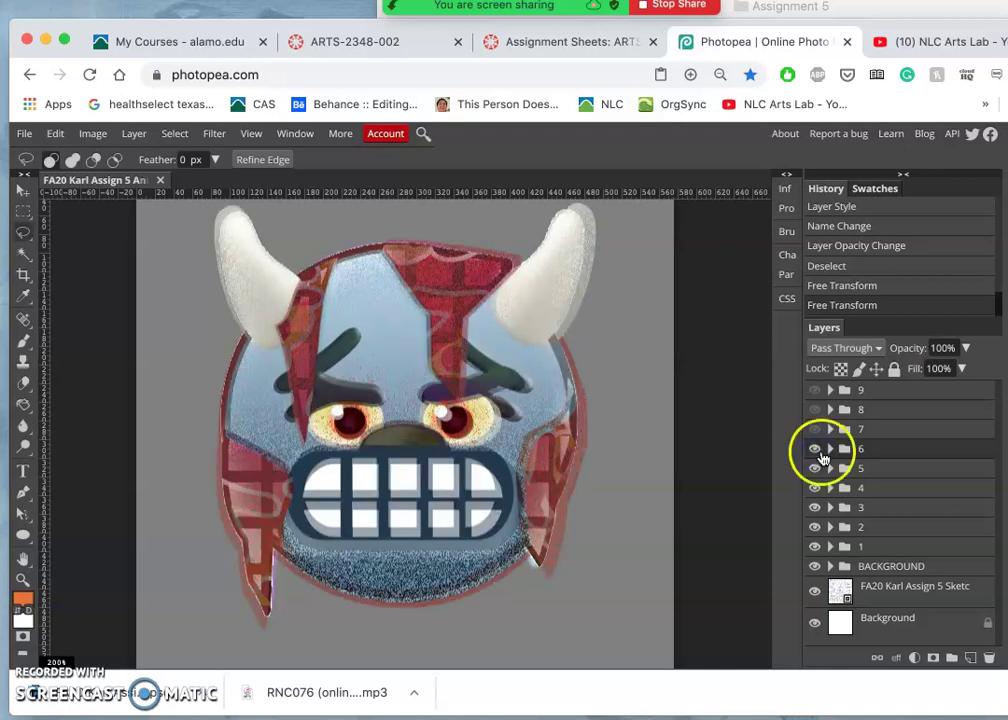
click(831, 449)
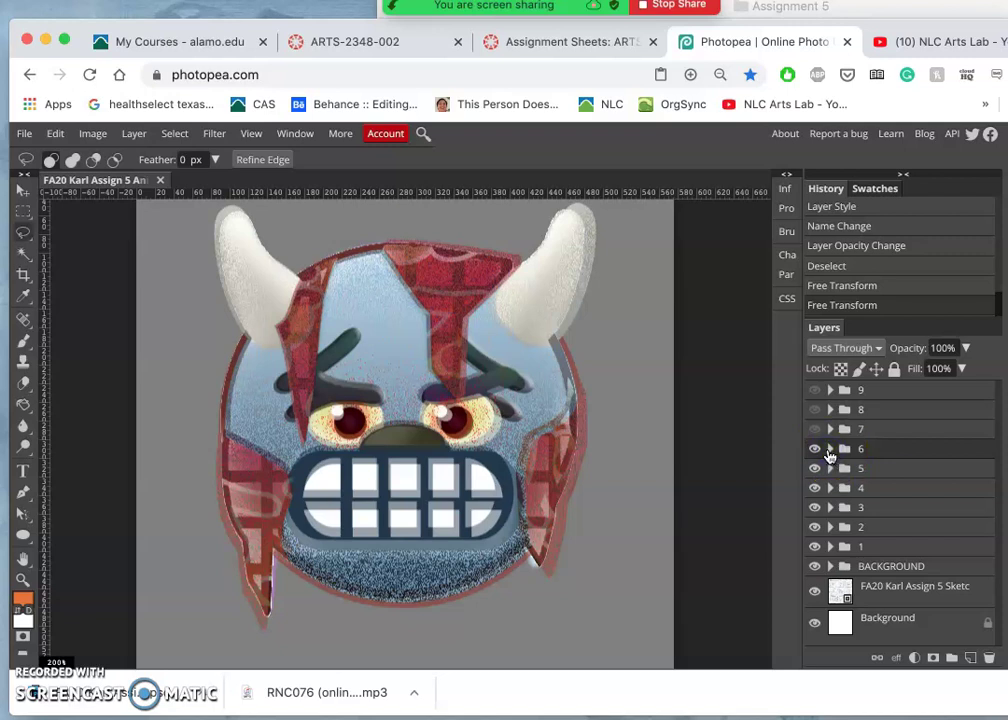
click(829, 449)
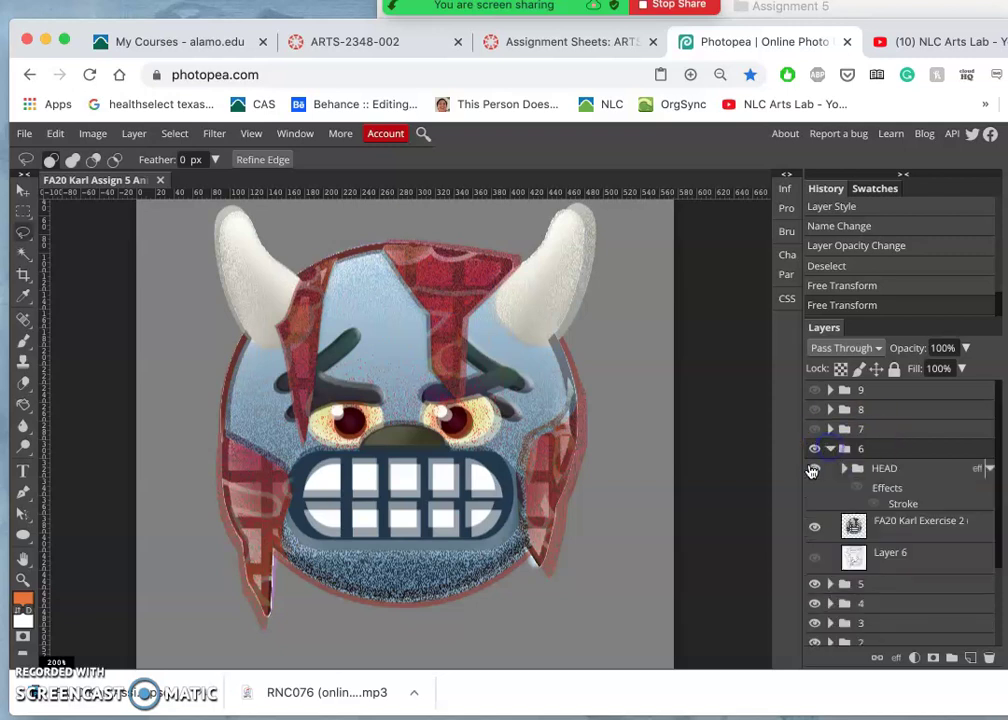
Raise the HEAD group's opacity to 99% from the Layers panel
click(889, 470)
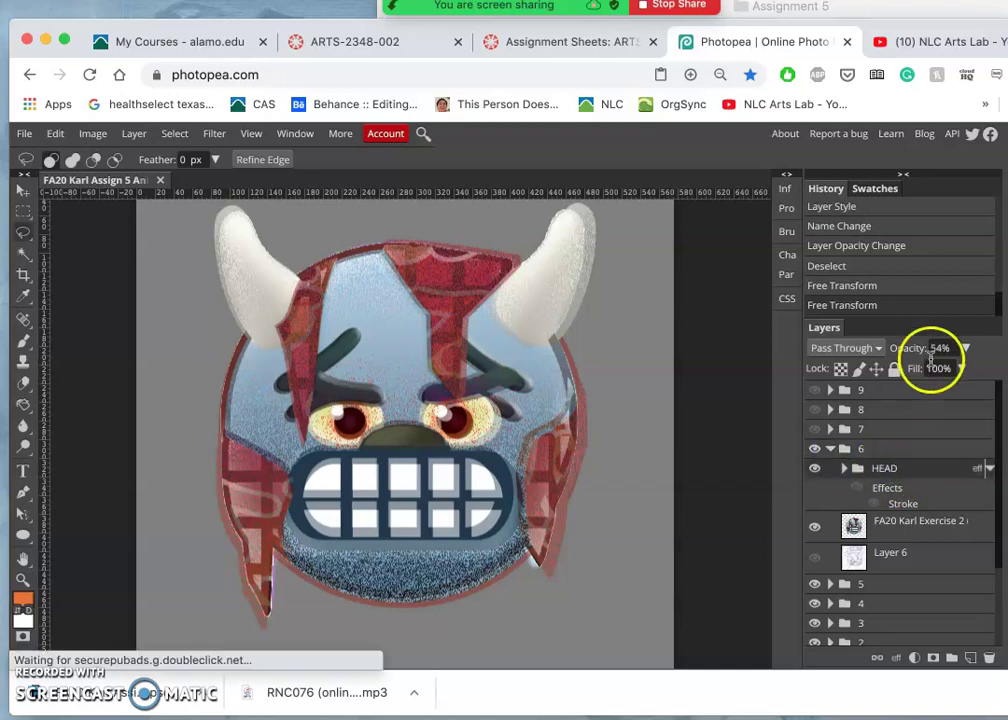
click(966, 348)
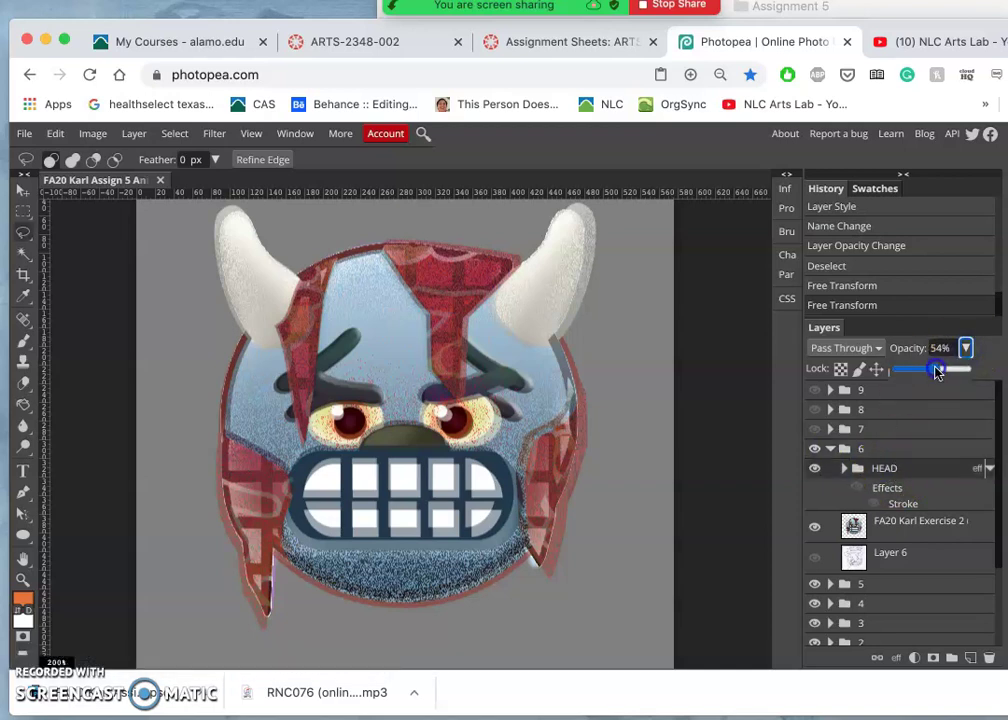
drag(940, 372, 965, 371)
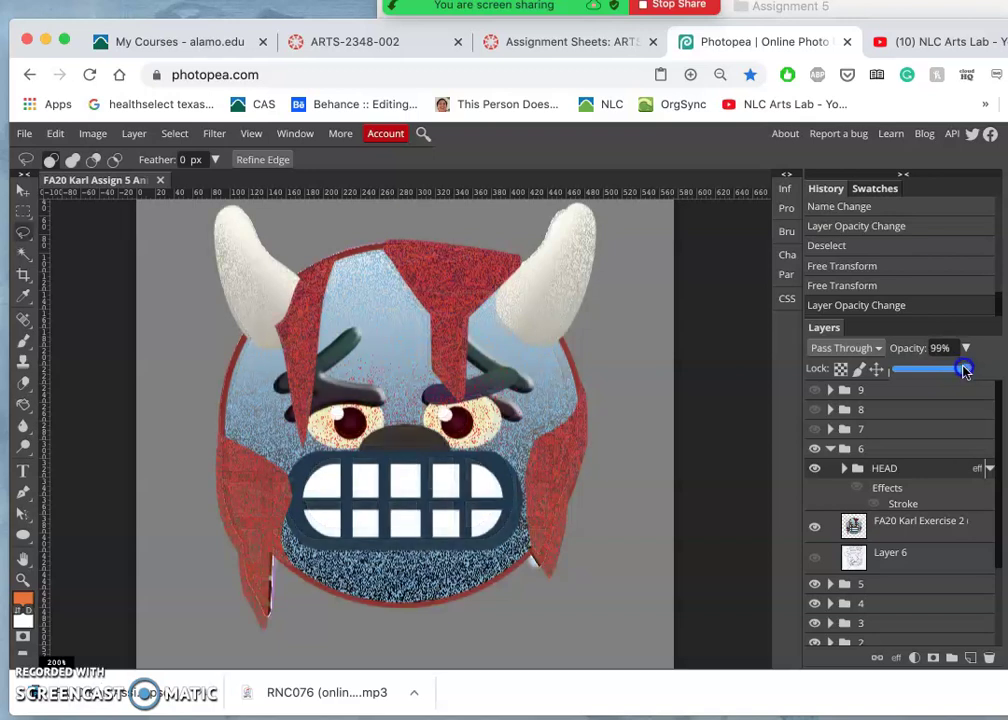